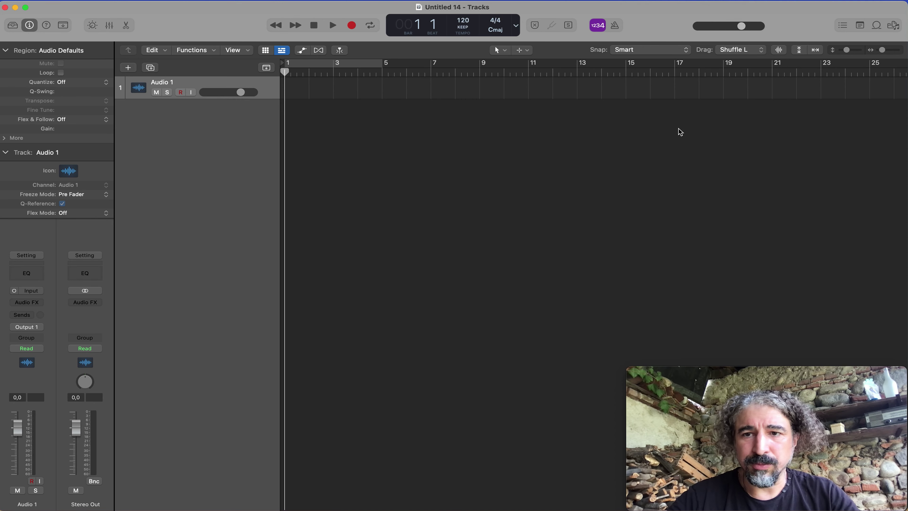
Step: Set the region drag mode to Overlap and import all eight audio files from the Finder's Basi folder onto new tracks
click(762, 48)
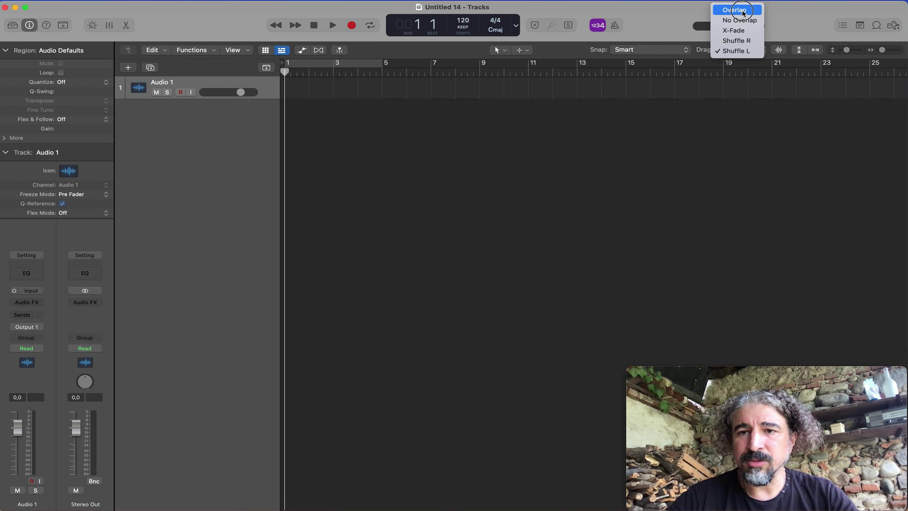
click(732, 8)
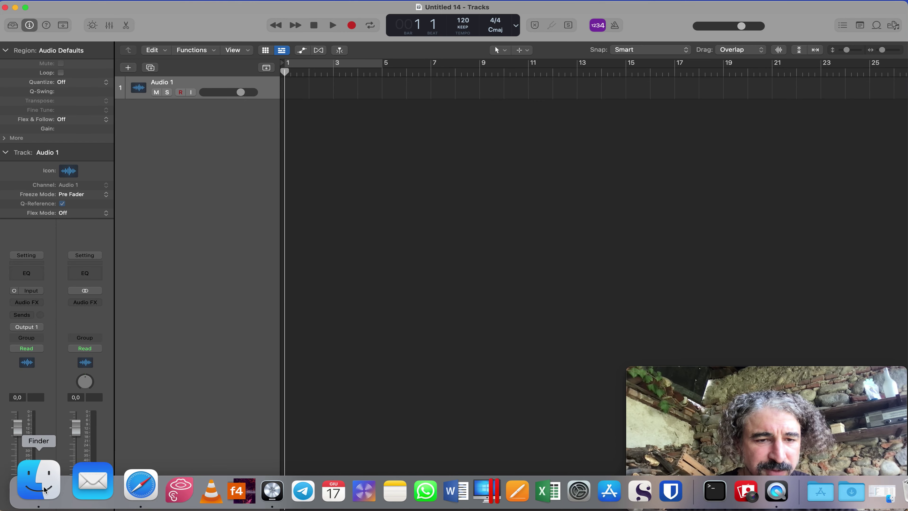
click(37, 478)
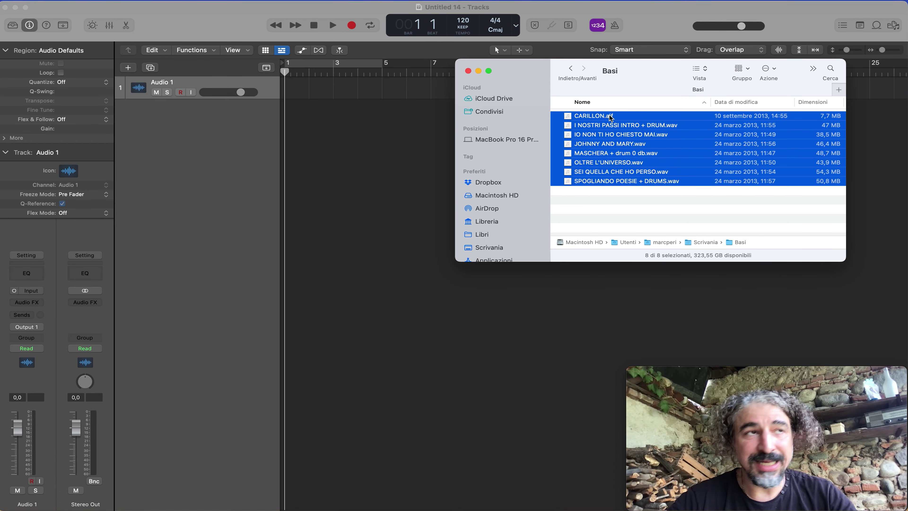
drag(611, 118, 288, 90)
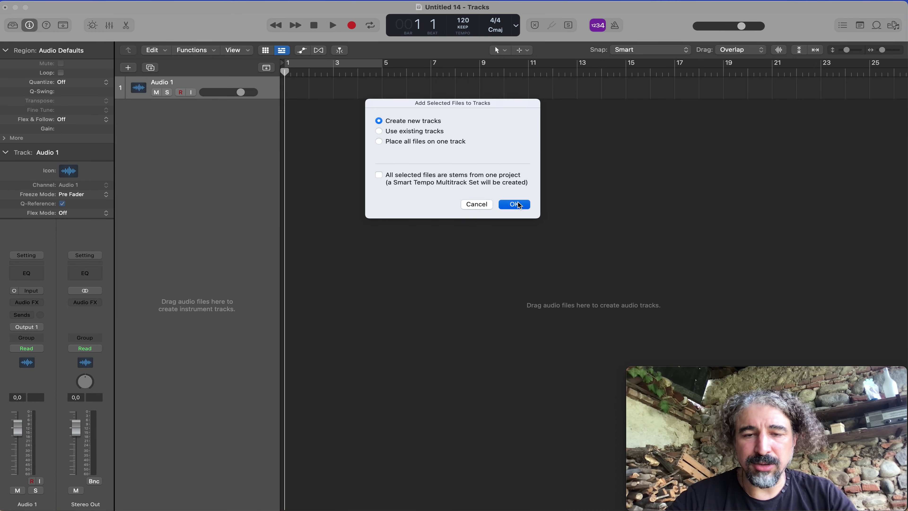
click(514, 205)
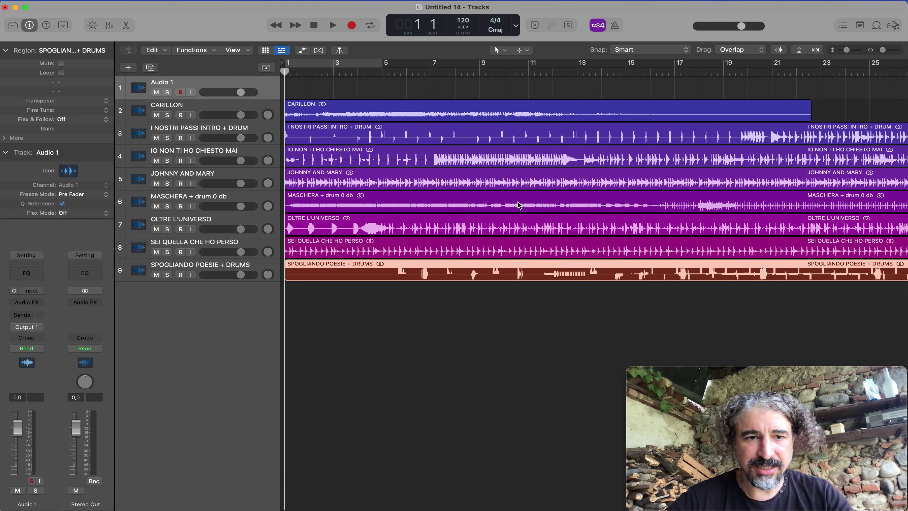
Step: Delete the empty Audio 1 track above the imported song tracks
click(235, 85)
key(super+BackSpace)
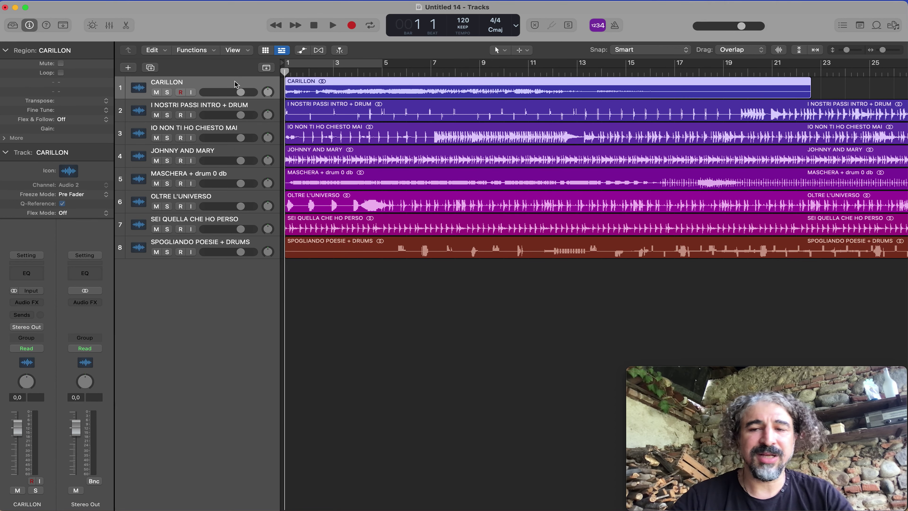
click(456, 285)
key(super+a)
key(z)
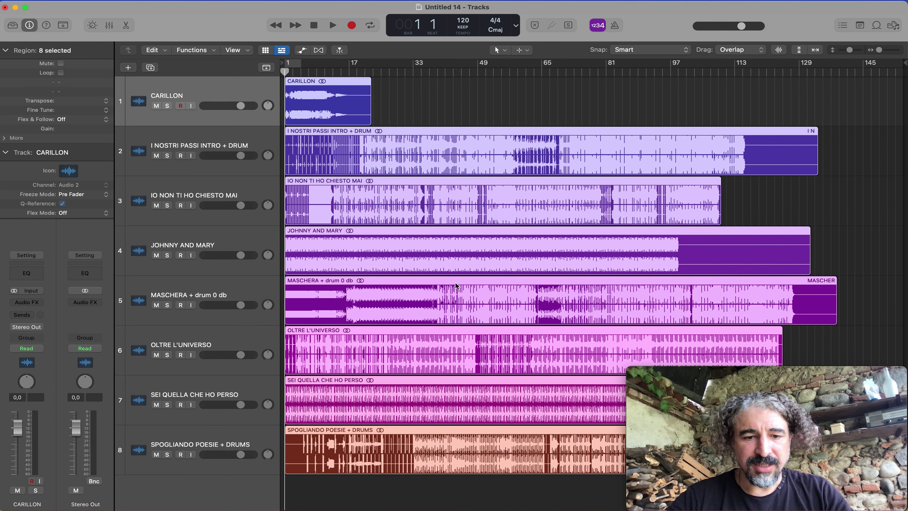
click(629, 122)
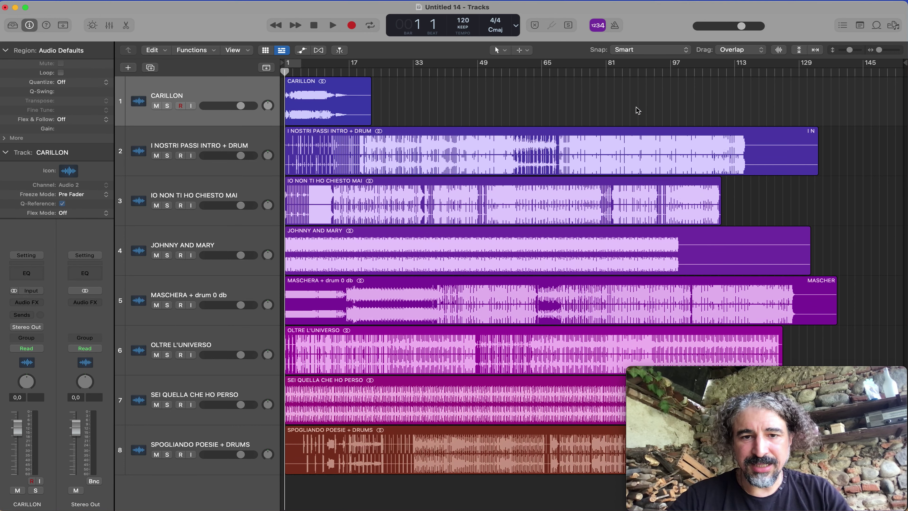
Step: Move the seven regions below CARILLON to the playhead at bar 25, just after CARILLON ends
drag(476, 119, 468, 464)
click(380, 74)
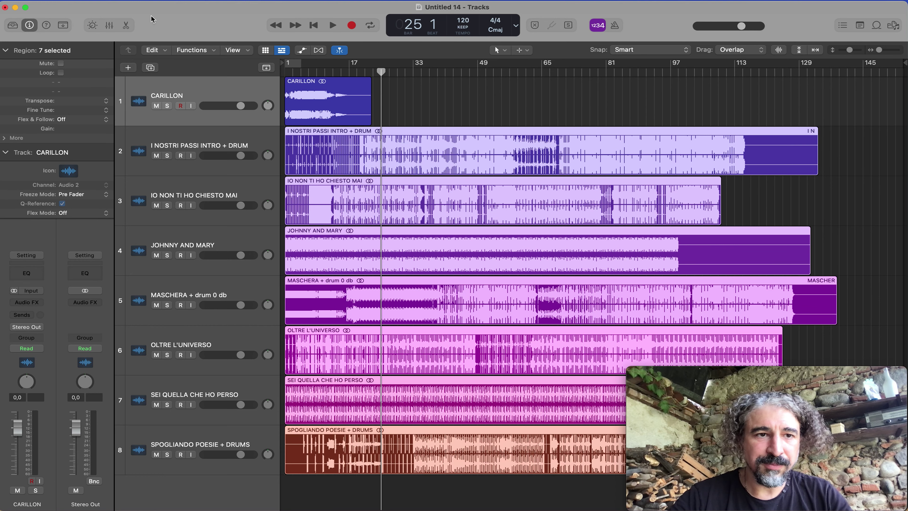
click(62, 25)
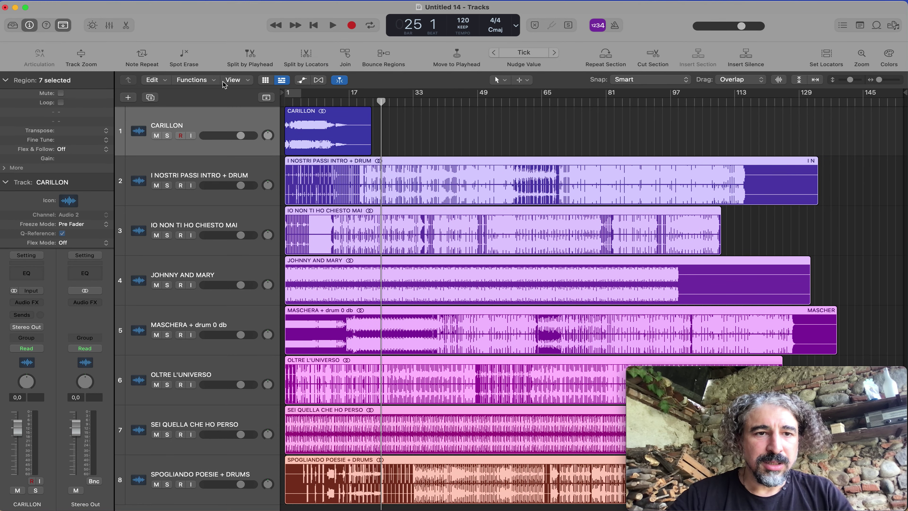
click(456, 56)
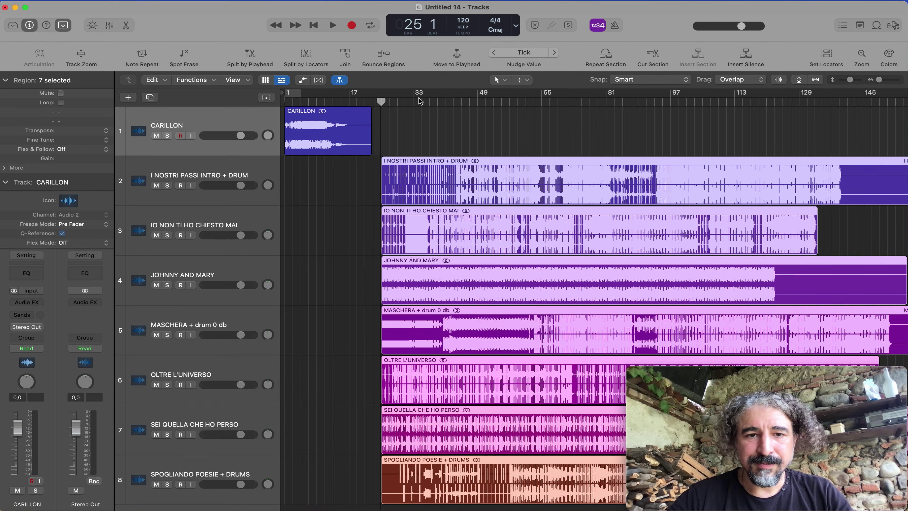
Step: Move the six regions from IO NON TI HO CHIESTO MAI downward to the playhead at bar 160
key(super+a)
key(z)
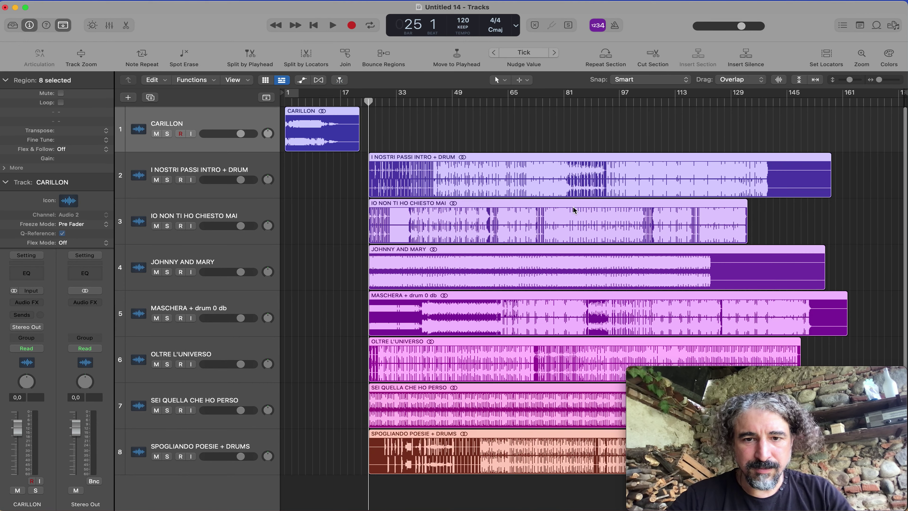
click(839, 102)
drag(350, 208, 498, 492)
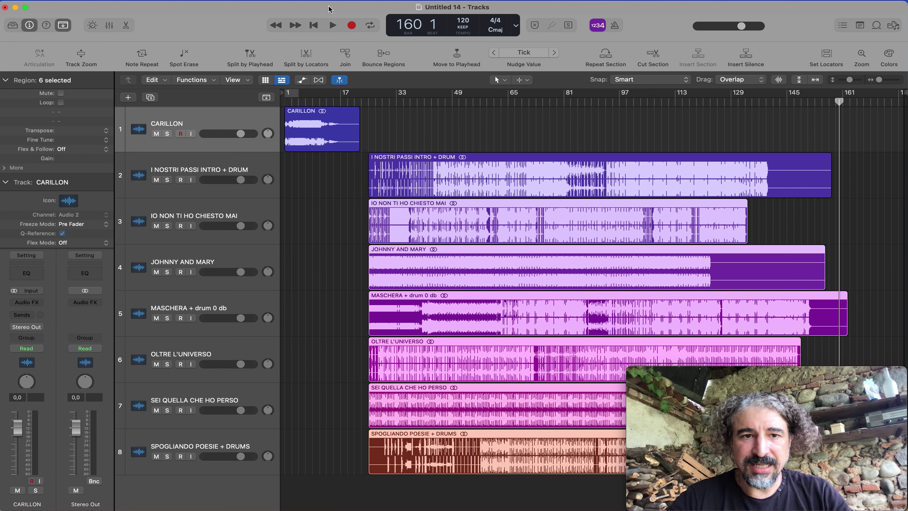
click(457, 56)
Step: Move the five regions from JOHNNY AND MARY downward to bar 272, just after IO NON TI HO CHIESTO MAI
scroll(526, 239, right, 10)
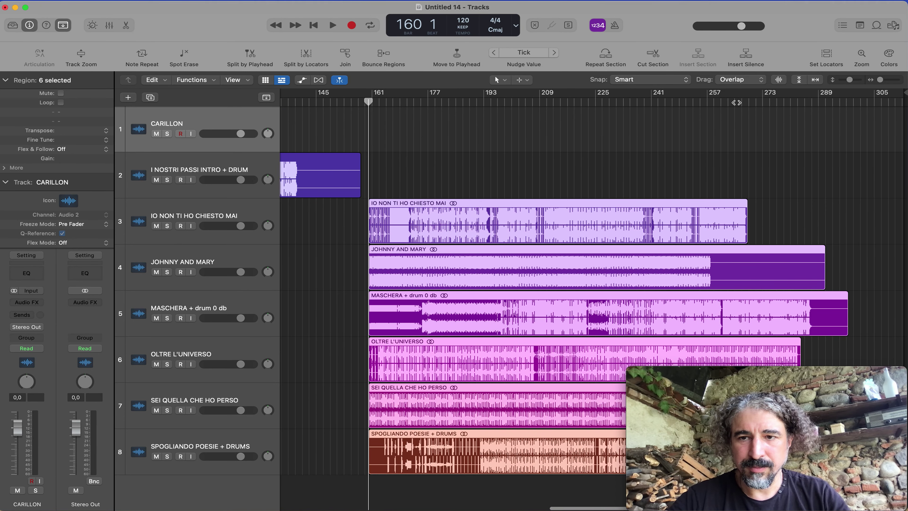
click(349, 271)
drag(349, 254, 520, 463)
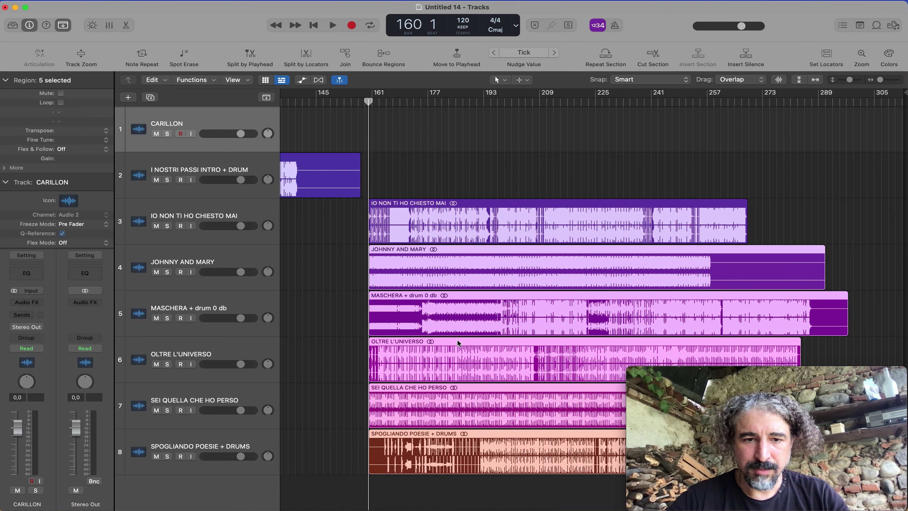
drag(429, 249, 822, 272)
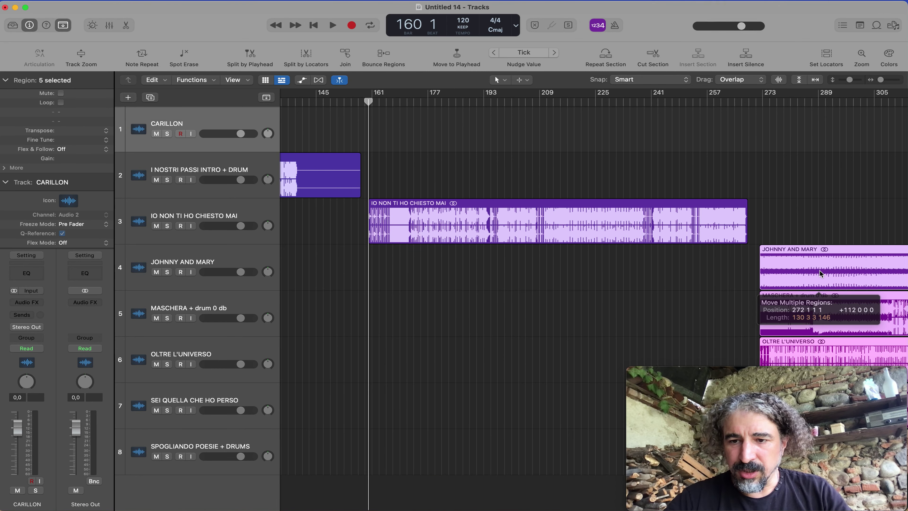
Step: Move the four regions from MASCHERA + drum 0 db downward to just after the end of JOHNNY AND MARY
scroll(572, 340, right, 5)
scroll(573, 340, right, 3)
drag(339, 297, 520, 489)
drag(407, 289, 872, 304)
Step: Move the last three regions, starting with OLTRE L'UNIVERSO, to the playhead at bar 547, after MASCHERA + drum 0 db
scroll(620, 334, right, 10)
click(330, 350)
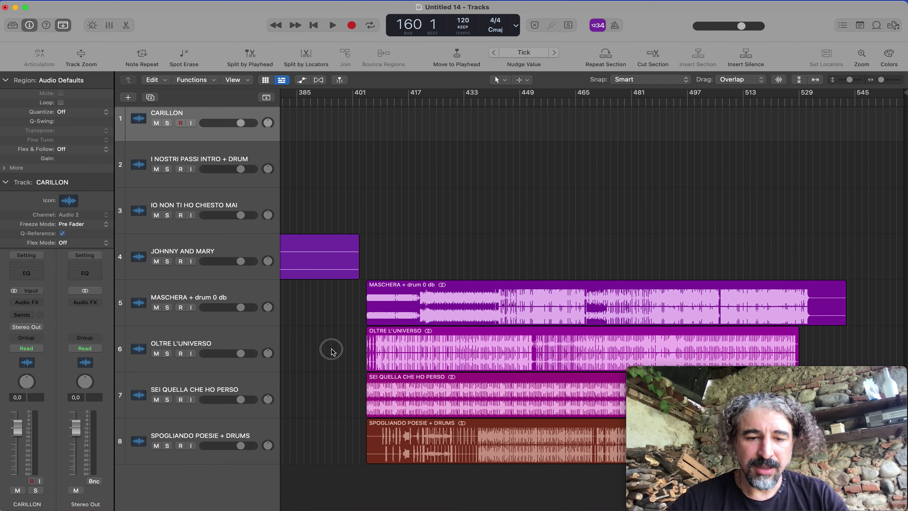
drag(347, 352, 428, 464)
drag(400, 335, 888, 374)
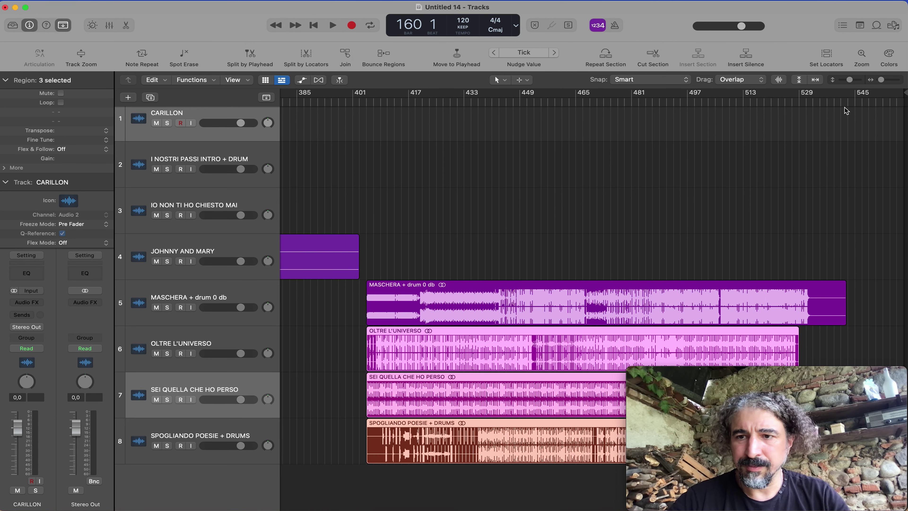
click(863, 102)
click(455, 54)
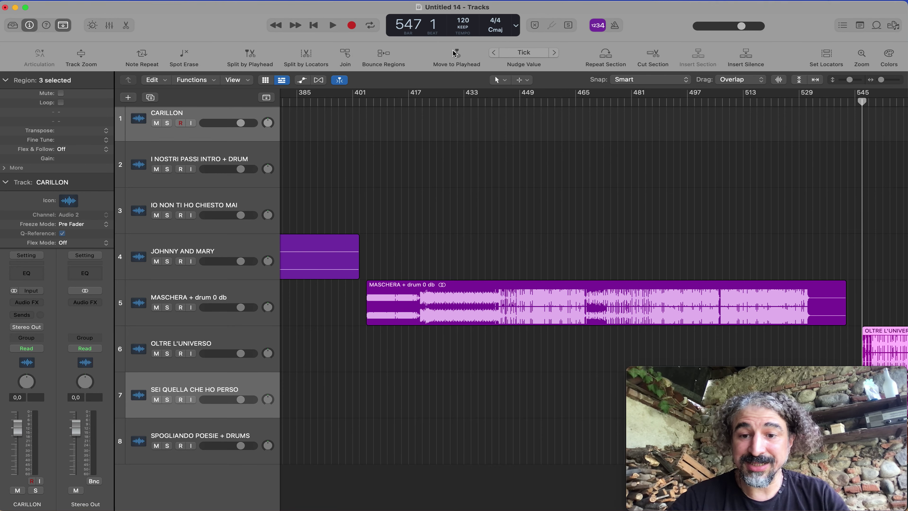
Step: Move the SEI QUELLA CHE HO PERSO and SPOGLIANDO POESIE + DRUMS regions to the playhead at bar 677
scroll(431, 285, right, 15)
scroll(432, 285, left, 1)
click(325, 374)
drag(347, 395, 486, 464)
click(821, 102)
click(456, 54)
Step: Move the SPOGLIANDO POESIE + DRUMS region to the playhead at bar 797
scroll(391, 382, right, 5)
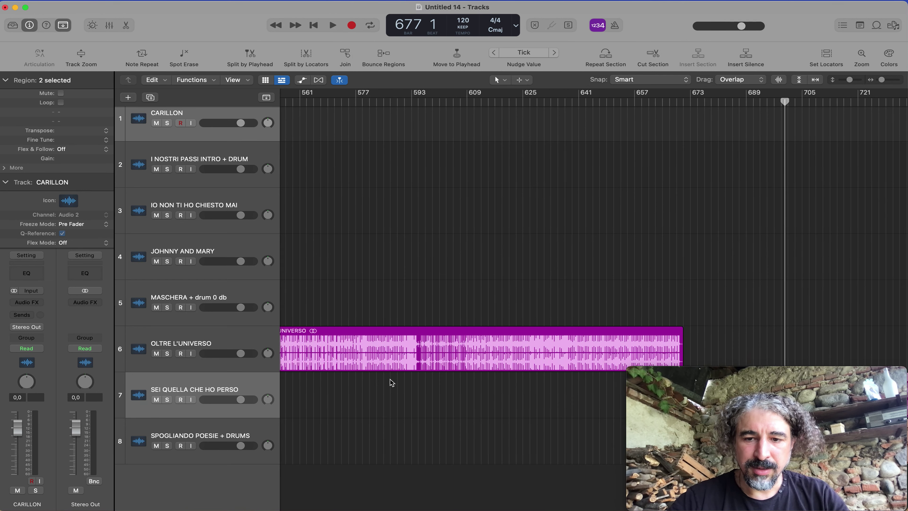
scroll(391, 382, right, 10)
scroll(583, 358, left, 1)
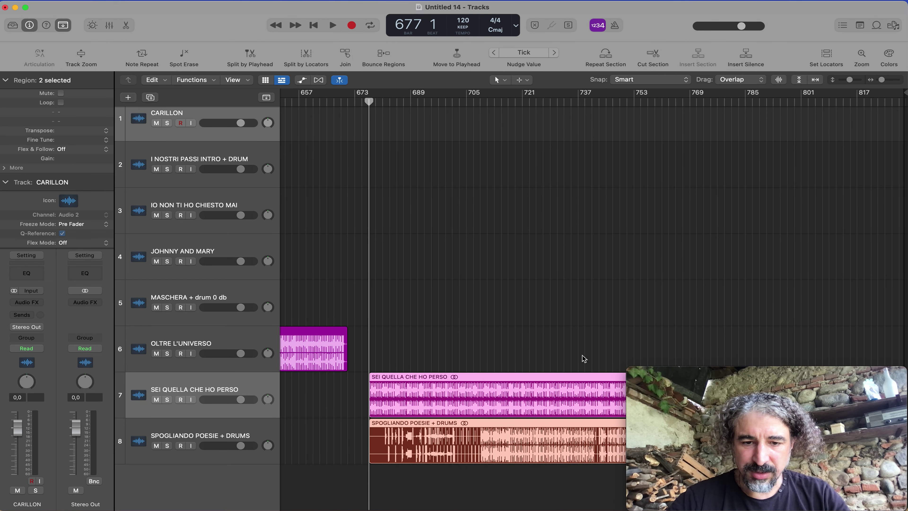
click(786, 101)
click(357, 464)
click(391, 430)
click(457, 54)
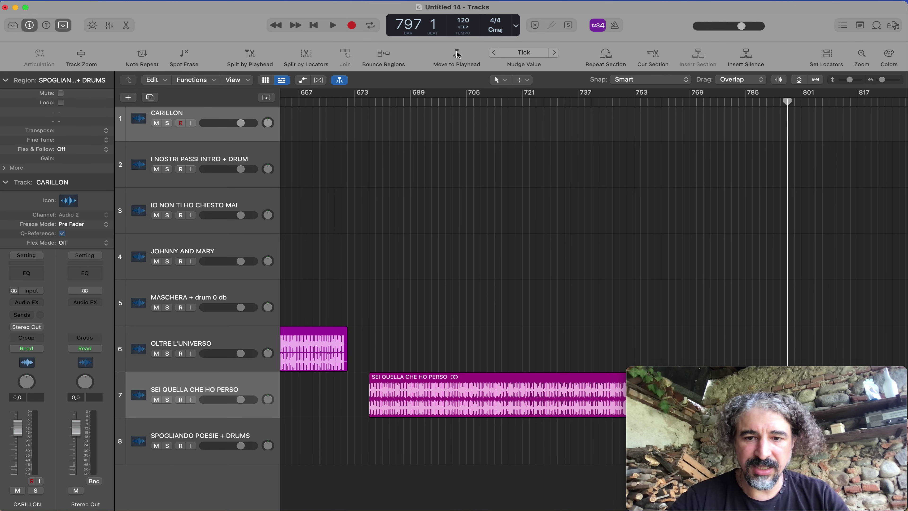
Step: Shift the SPOGLIANDO POESIE + DRUMS region so it starts just after SEI QUELLA CHE HO PERSO ends
click(557, 232)
key(z)
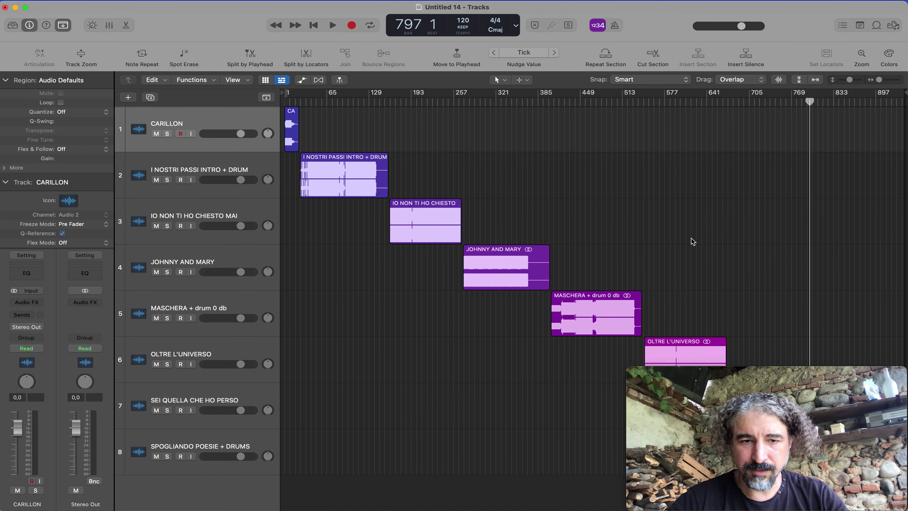
drag(729, 372, 689, 82)
scroll(577, 470, right, 2)
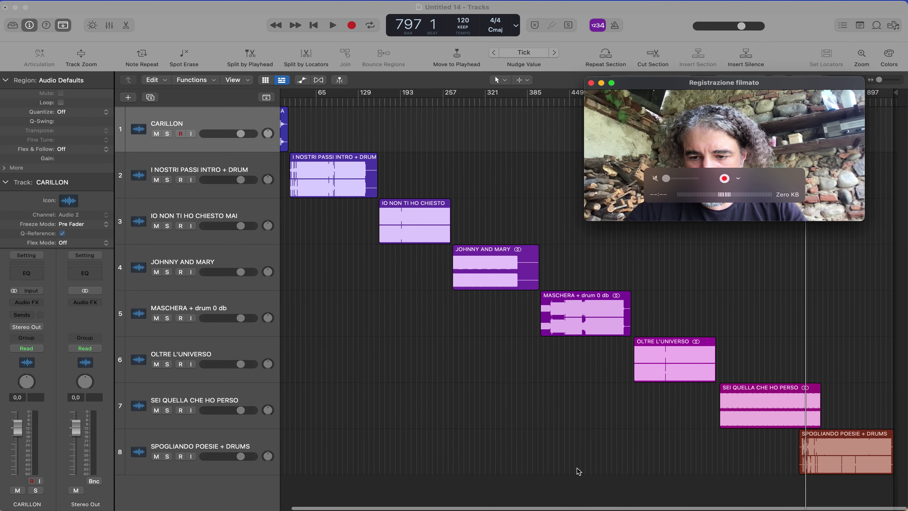
drag(823, 440, 850, 441)
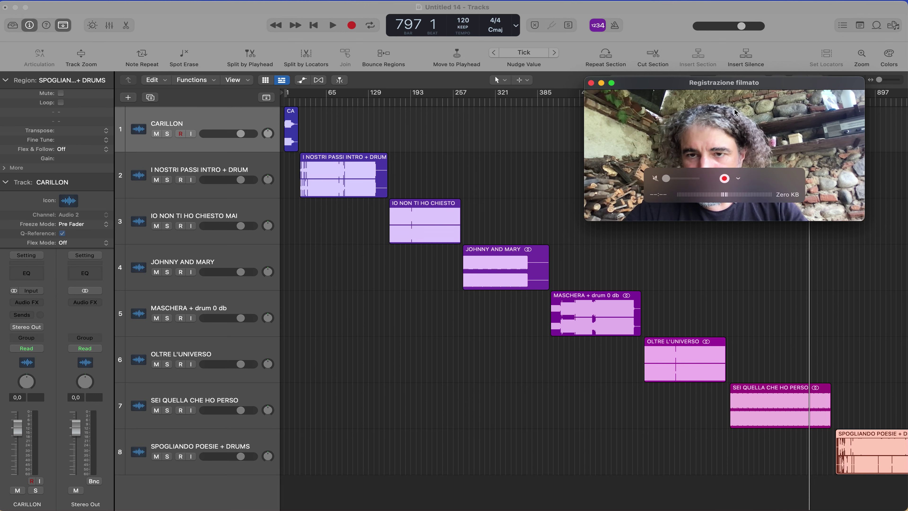
drag(744, 81, 815, 6)
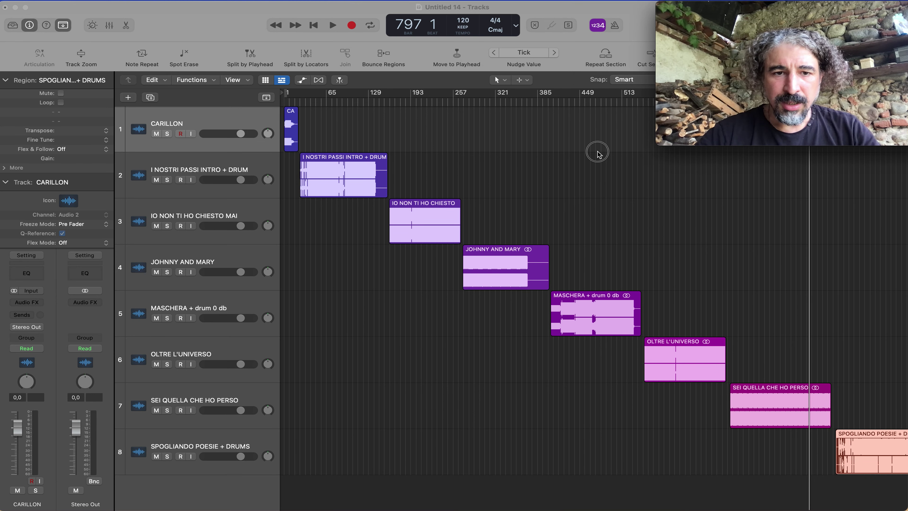
click(505, 211)
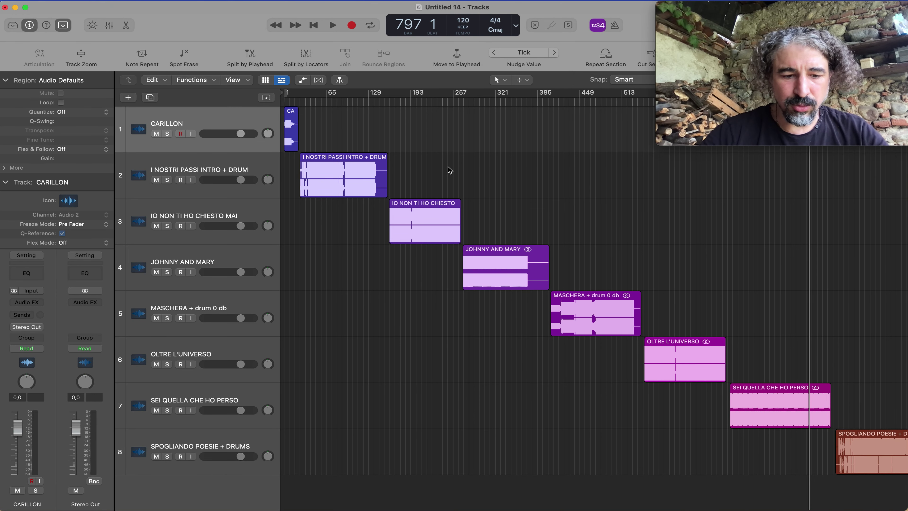
drag(716, 8, 352, 381)
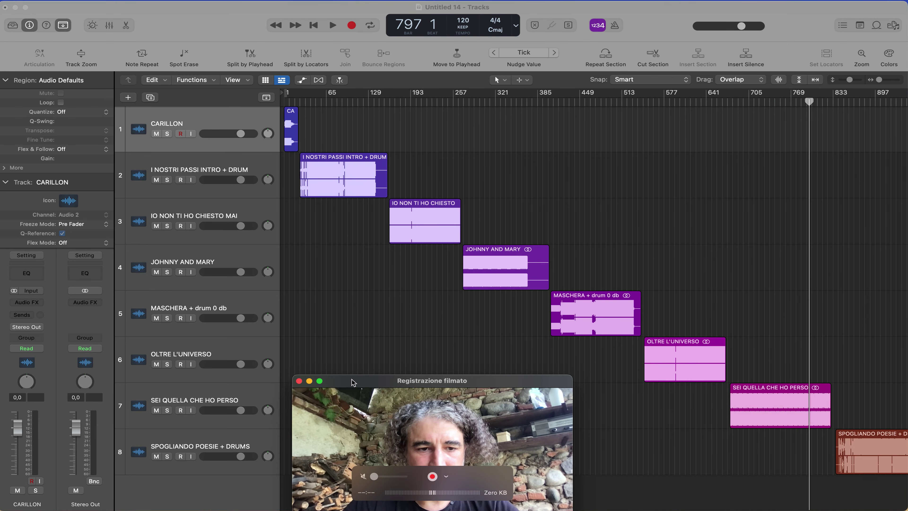
Step: Show the global tracks and create markers from all eight selected regions
click(369, 365)
key(super+a)
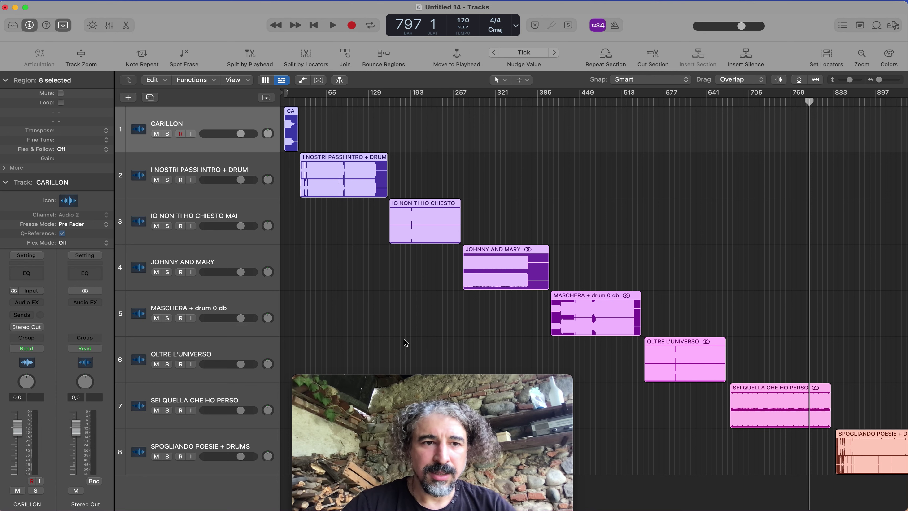
click(266, 97)
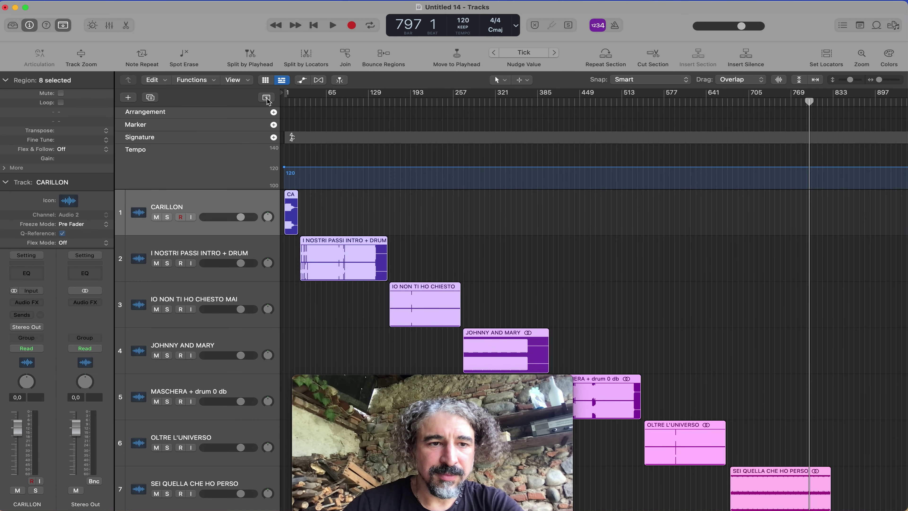
click(151, 125)
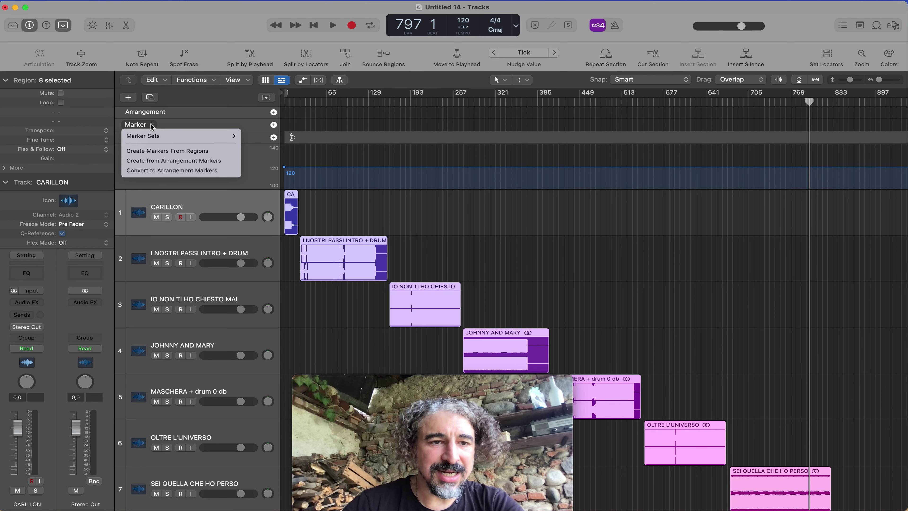
click(175, 153)
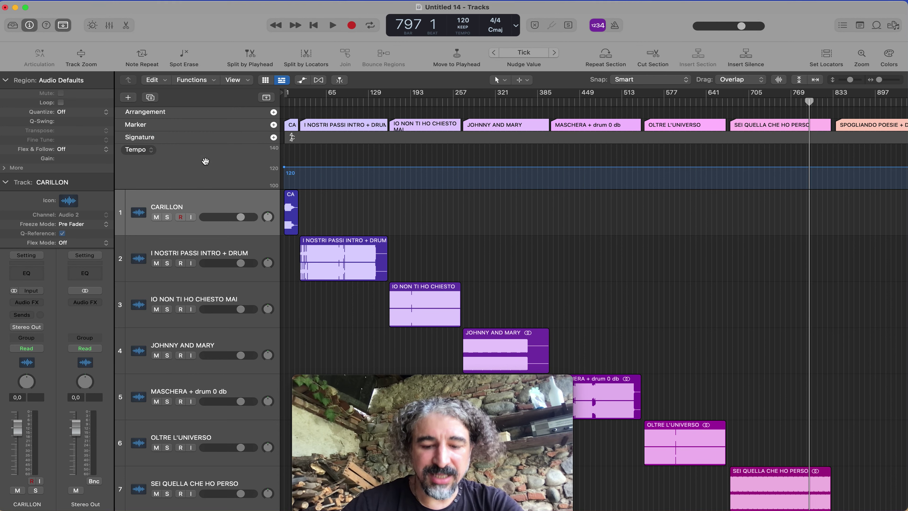
Step: Configure the global tracks to hide Arrangement, Signature and Tempo, keeping only Marker
right_click(206, 161)
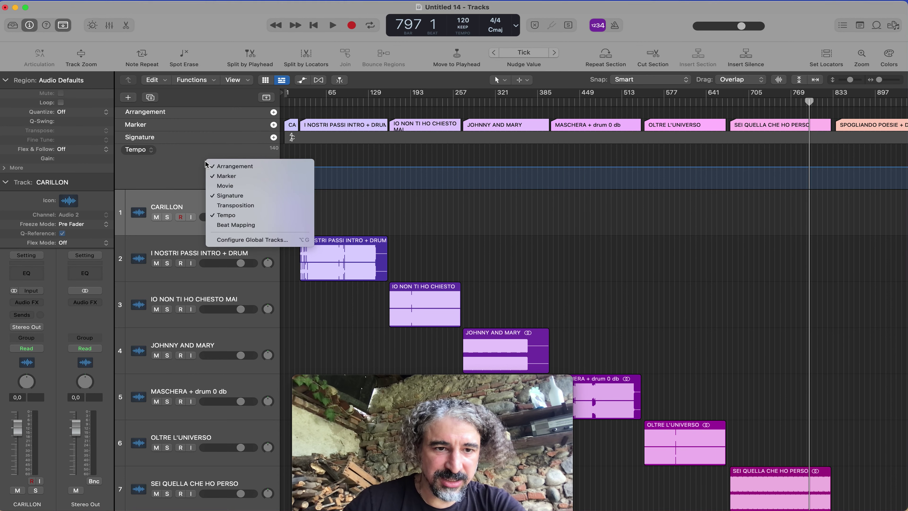
click(244, 240)
click(315, 152)
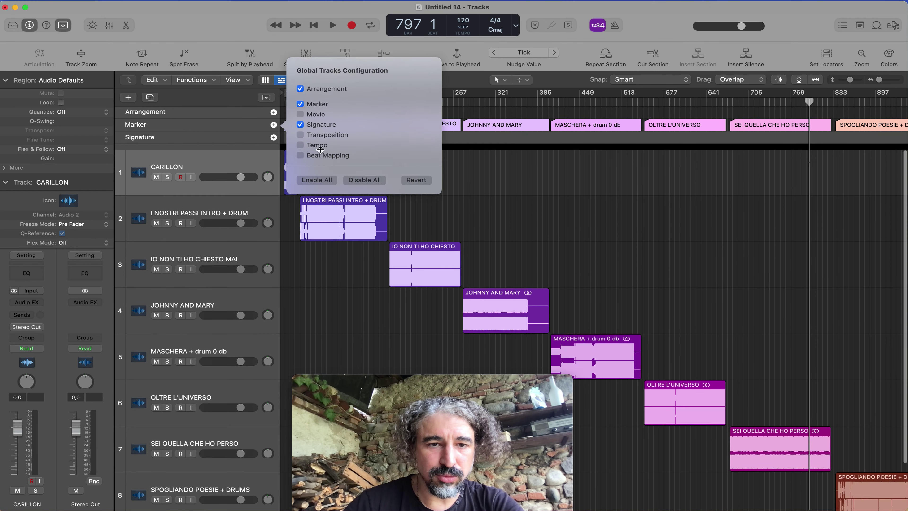
click(323, 115)
click(320, 79)
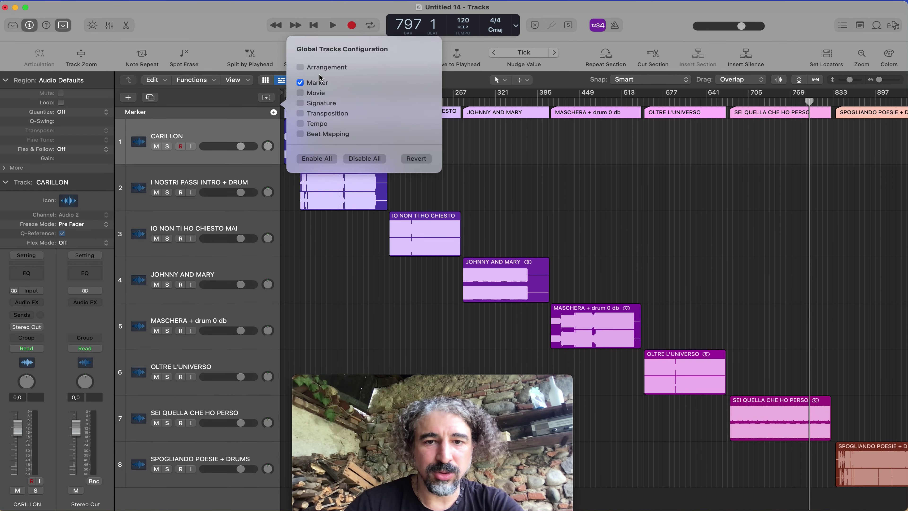
Step: Open the Marker List and rename the CARILLON marker to 1 CARILLON
click(400, 291)
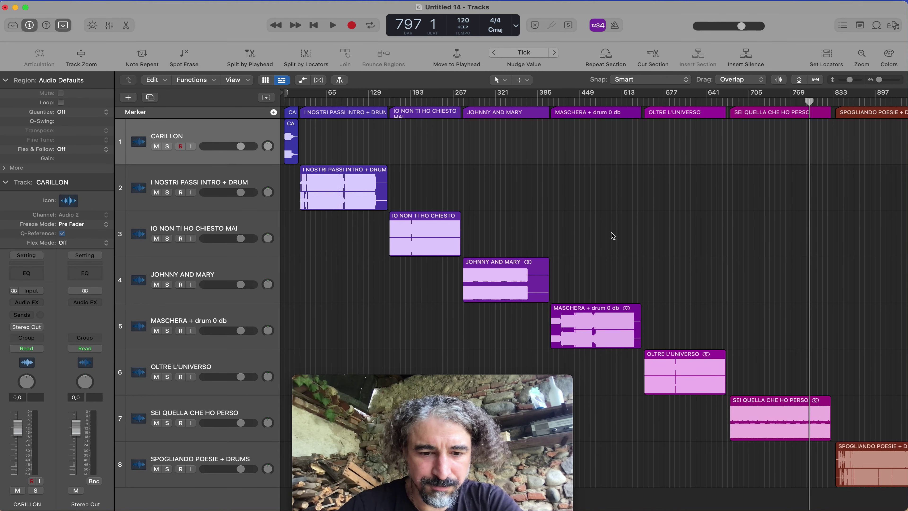
click(841, 26)
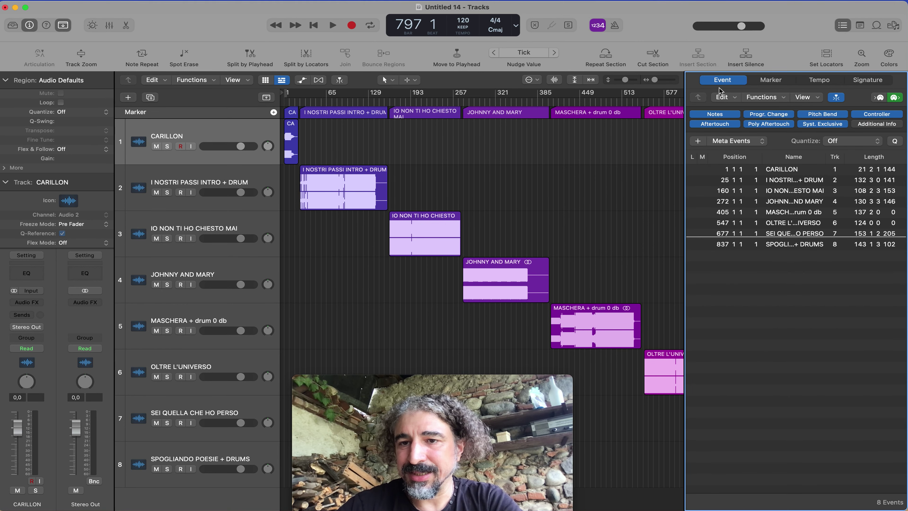
click(772, 81)
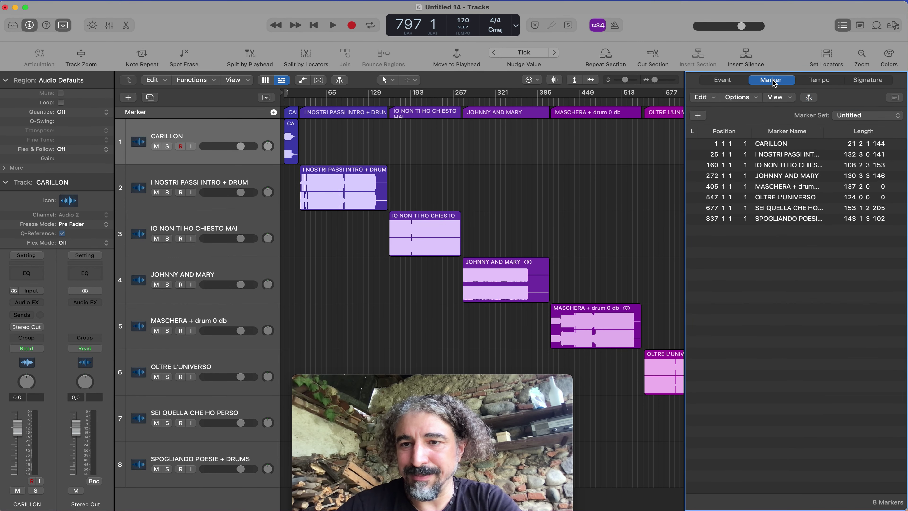
double_click(763, 147)
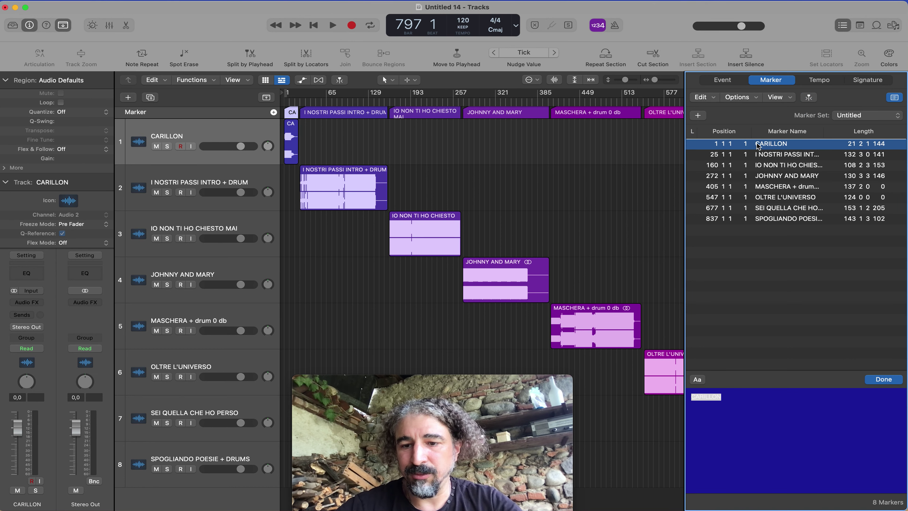
click(692, 395)
text(1)
Step: Prefix the markers I NOSTRI PASSI INTRO + DRUM, IO NON TI HO CHIESTO MAI and JOHNNY AND MARY with 2, 3 and 4
click(784, 158)
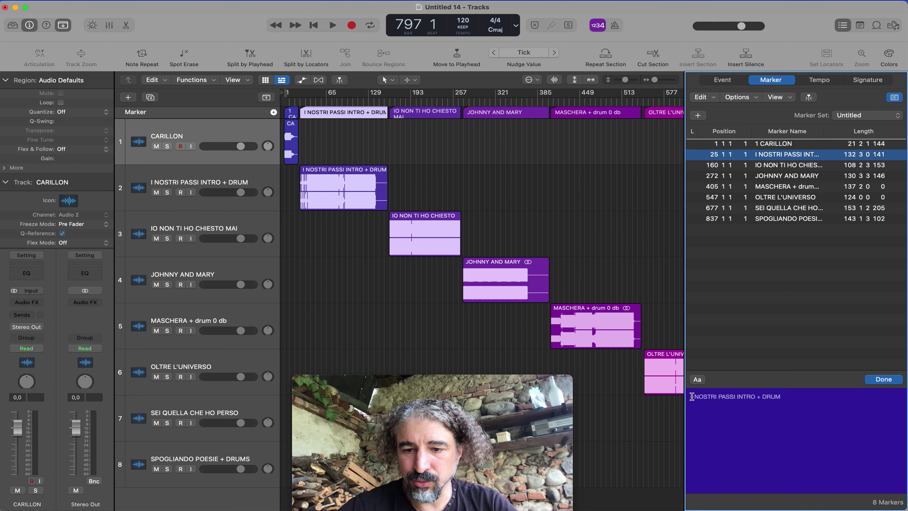
text(2)
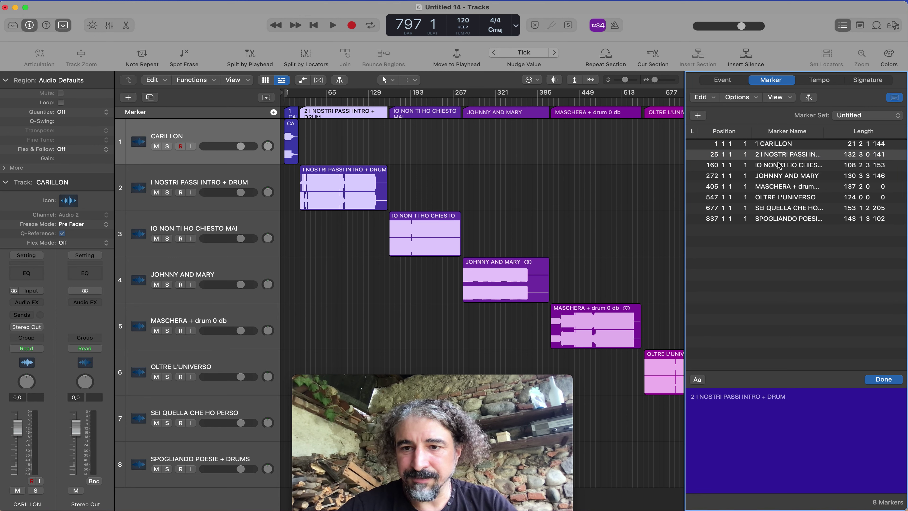
click(779, 165)
text(3)
click(765, 176)
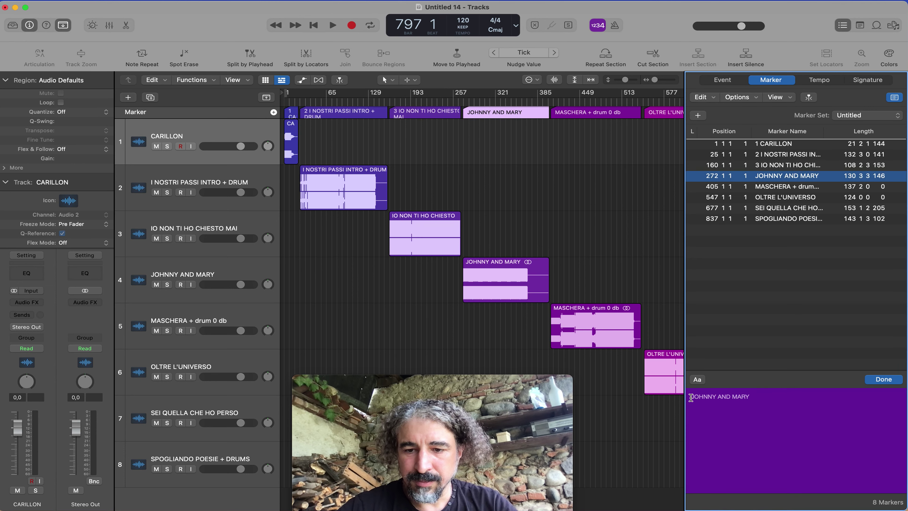
text(4)
Step: Prefix the names of the markers MASCHERA + drum 0 db and OLTRE L'UNIVERSO with 5 and 6
click(779, 186)
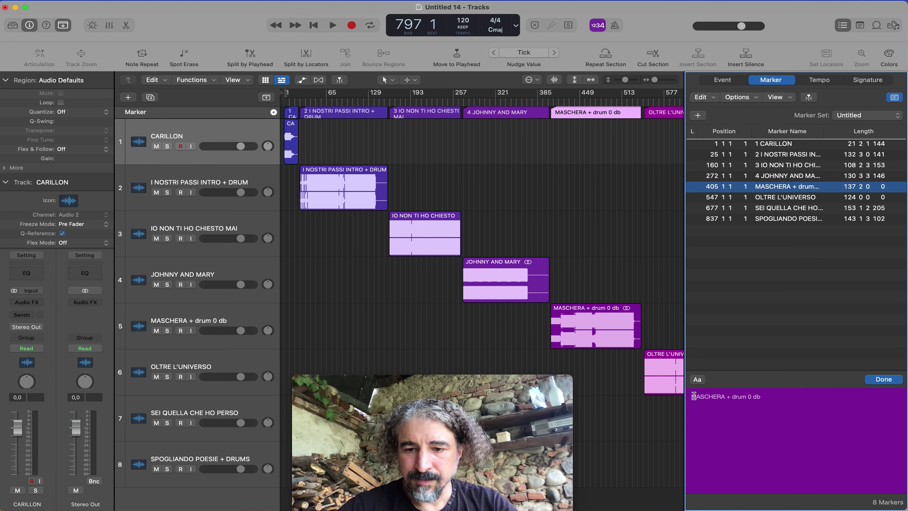
click(692, 395)
text(5)
click(774, 197)
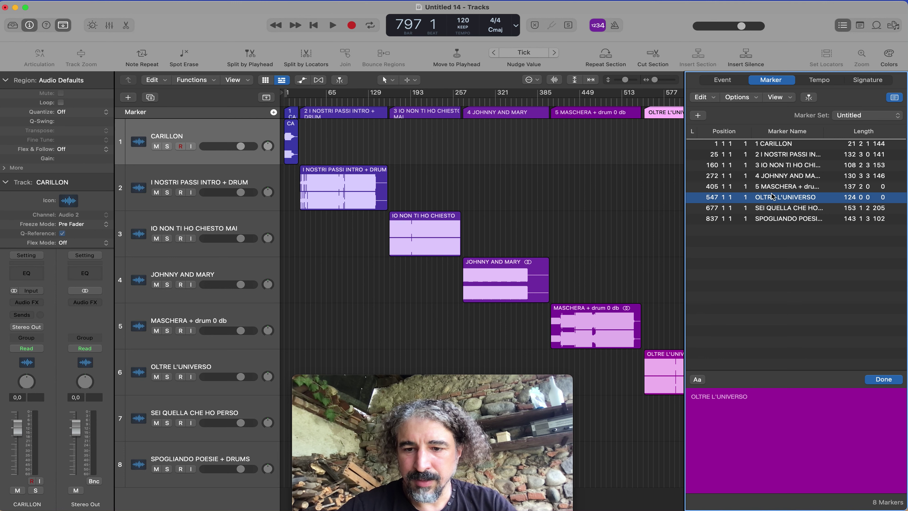
click(691, 397)
text(6)
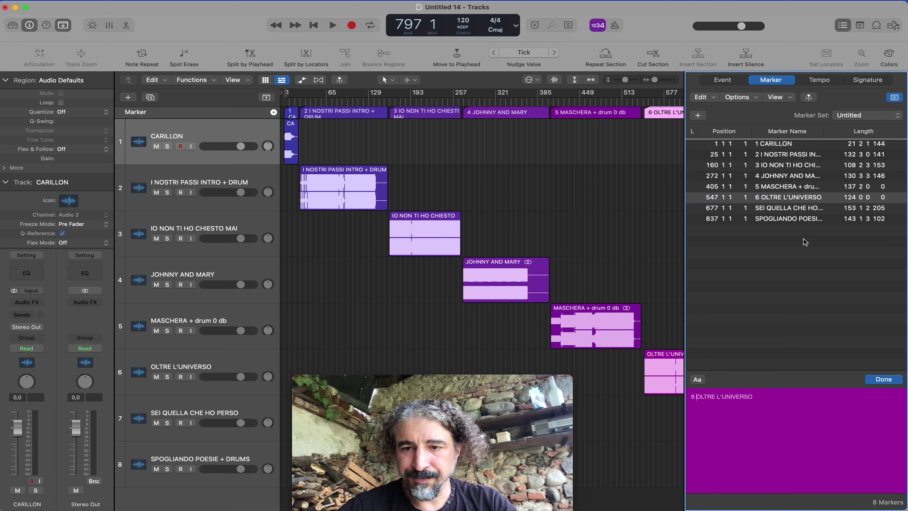
Step: Prefix the markers SEI QUELLA CHE HO PERSO and SPOGLIANDO POESIE + DRUMS with 7 and 8, and close the Marker List
click(802, 211)
click(692, 395)
text(7)
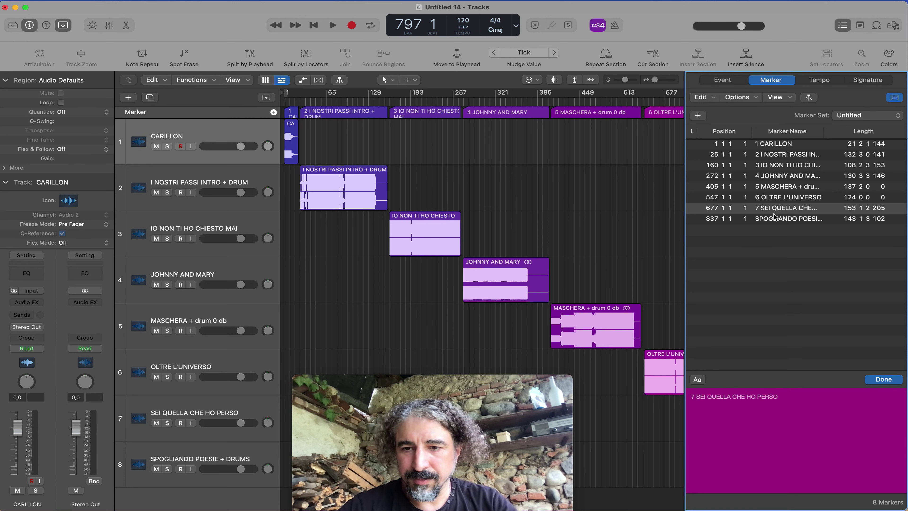
click(772, 220)
click(692, 396)
text(8)
click(747, 342)
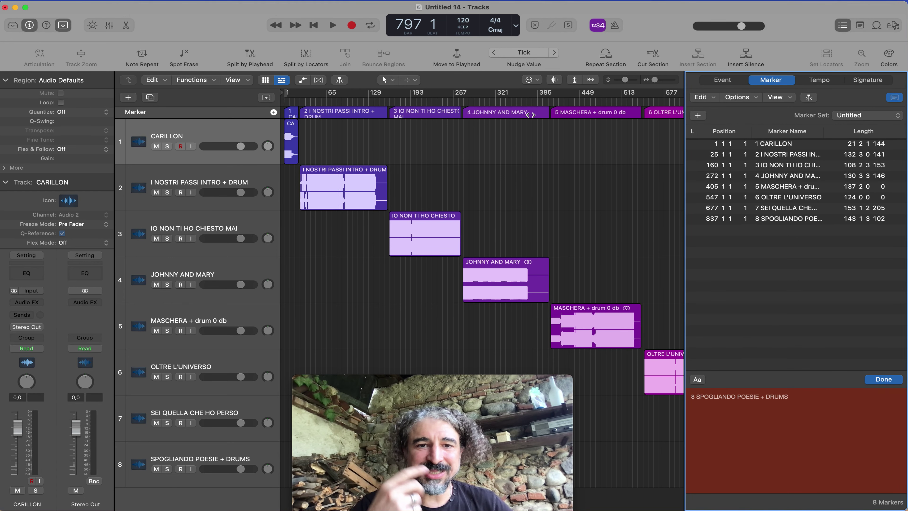
click(845, 28)
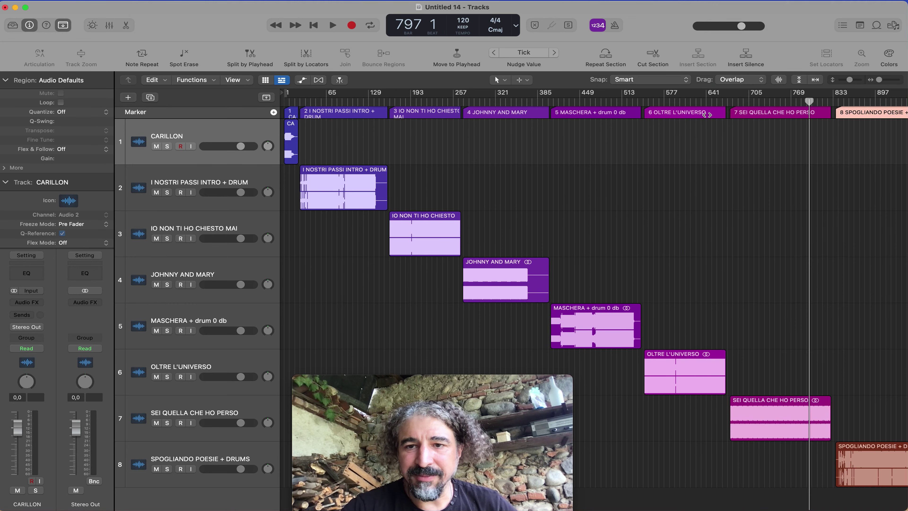
Step: Increase the height of the Marker track so the song markers show as large blocks
click(699, 113)
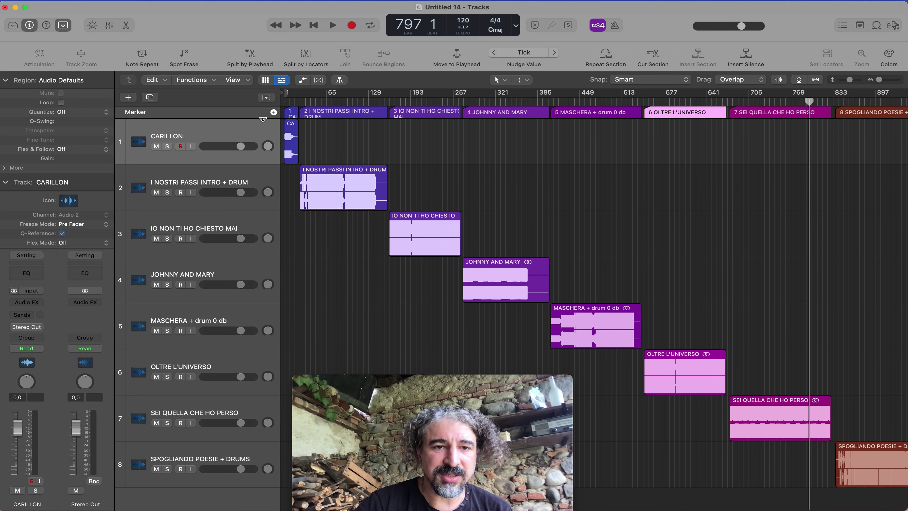
drag(264, 119, 264, 177)
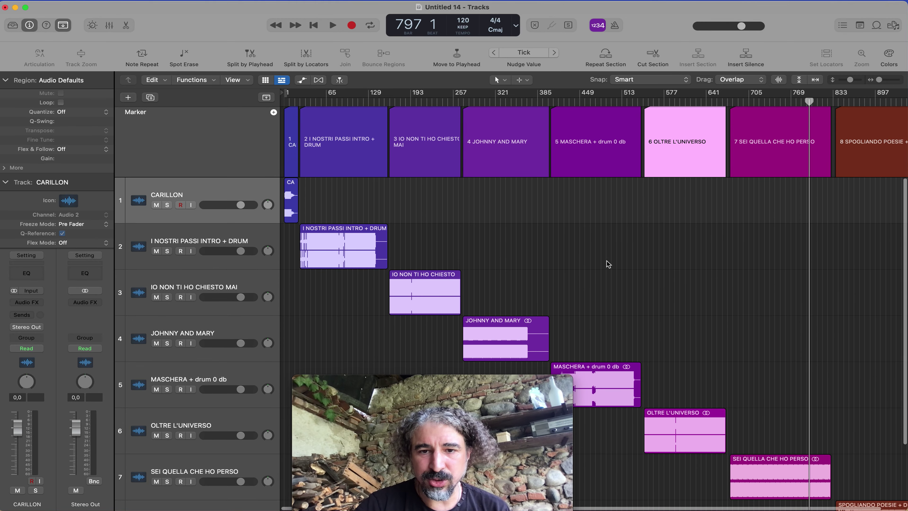
click(619, 265)
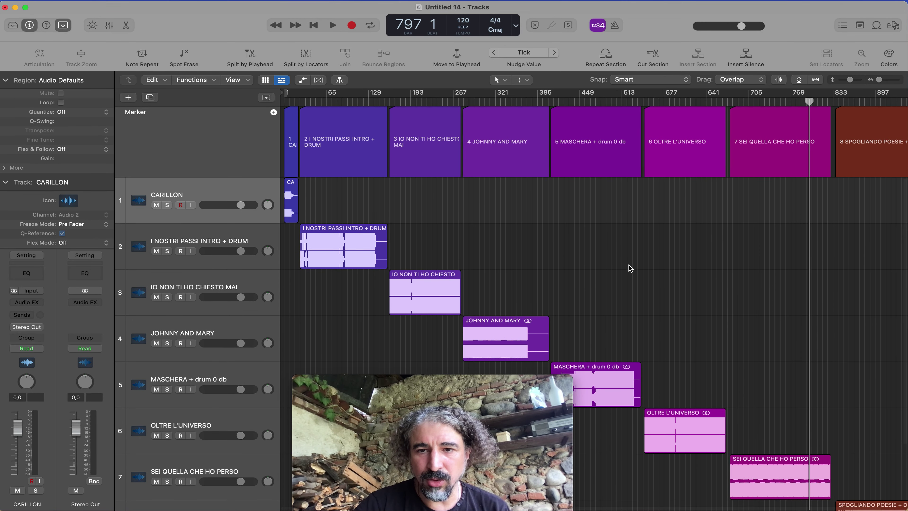
Step: Reopen the Marker List and set the text of the 8 SPOGLIANDO POESIE + DRUMS marker to font size 72
click(660, 141)
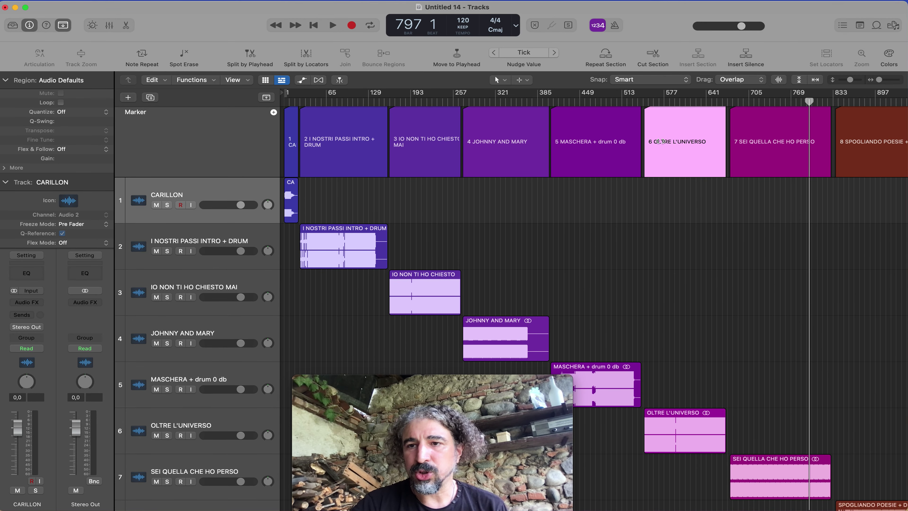
click(845, 17)
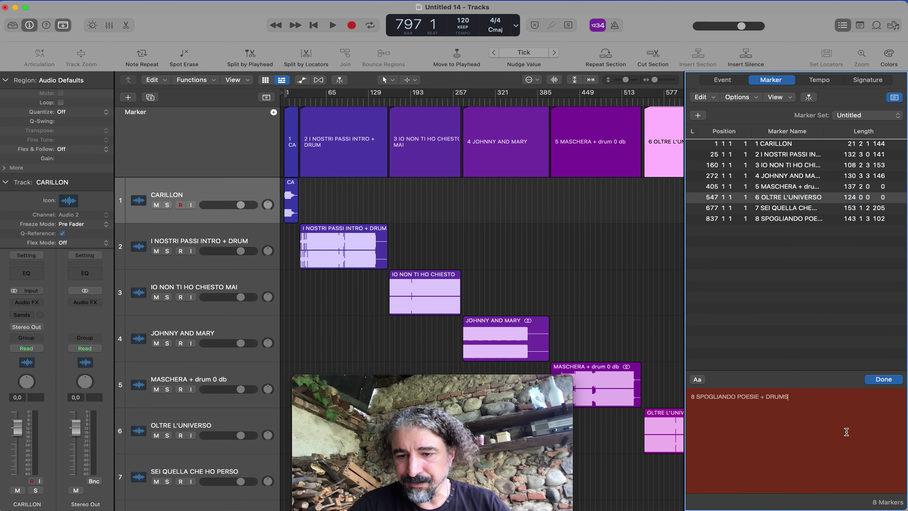
key(super+a)
click(700, 380)
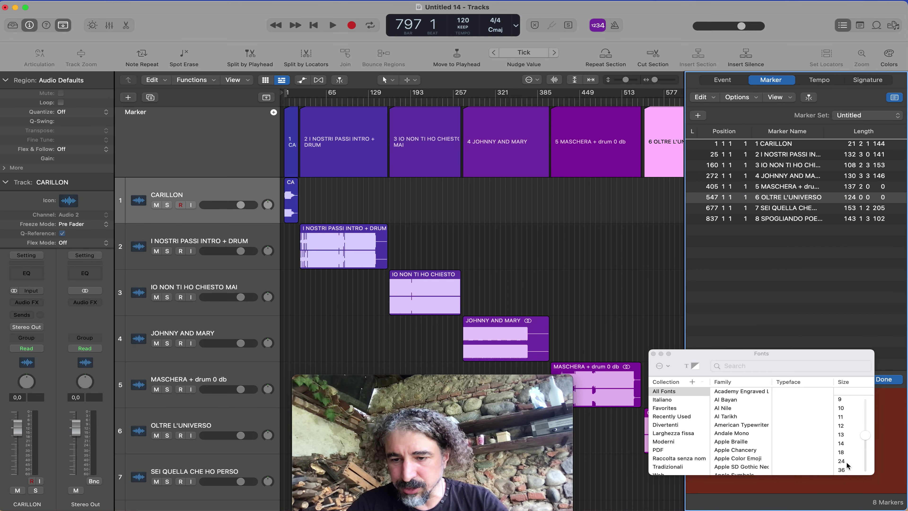
click(844, 461)
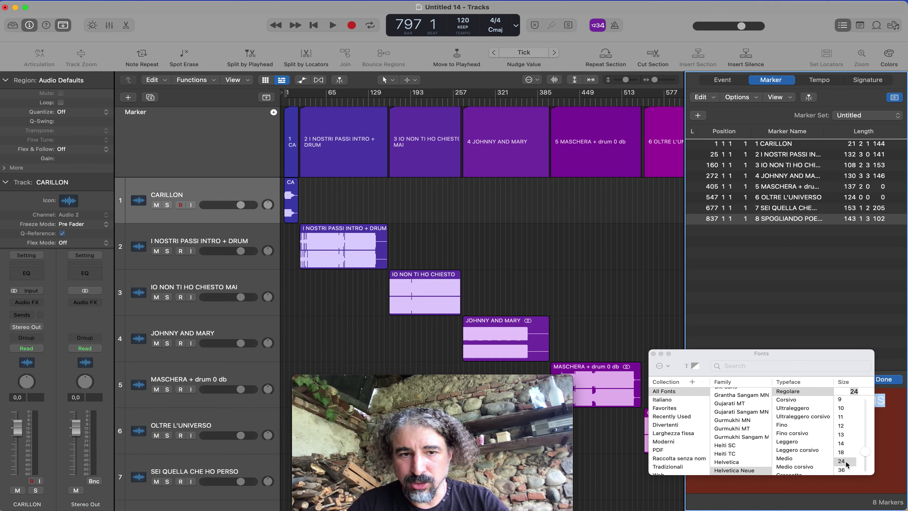
scroll(845, 459, down, 3)
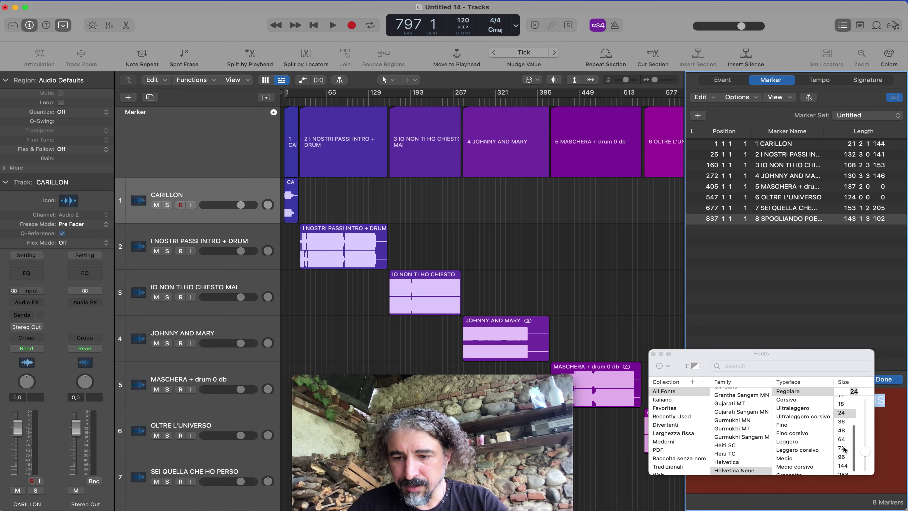
click(844, 448)
click(813, 281)
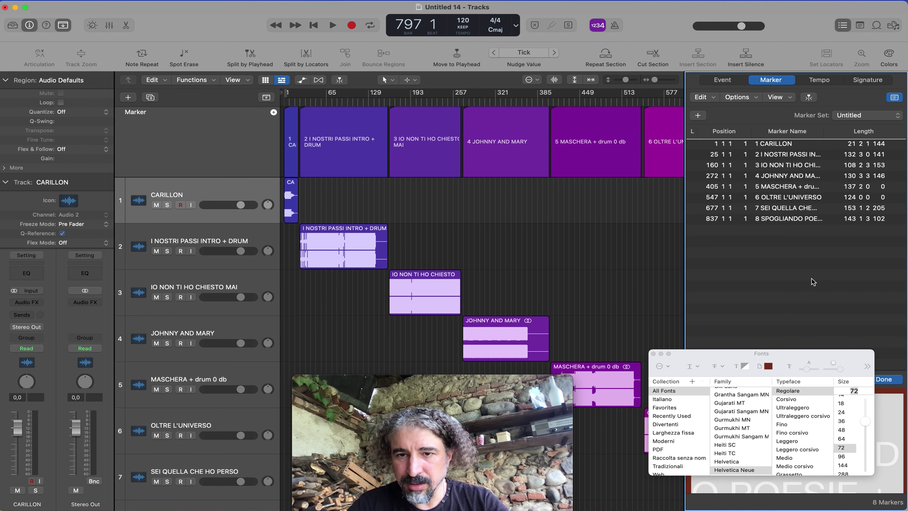
Step: Close the Fonts window, deselect the marker and hide the Marker List
click(842, 25)
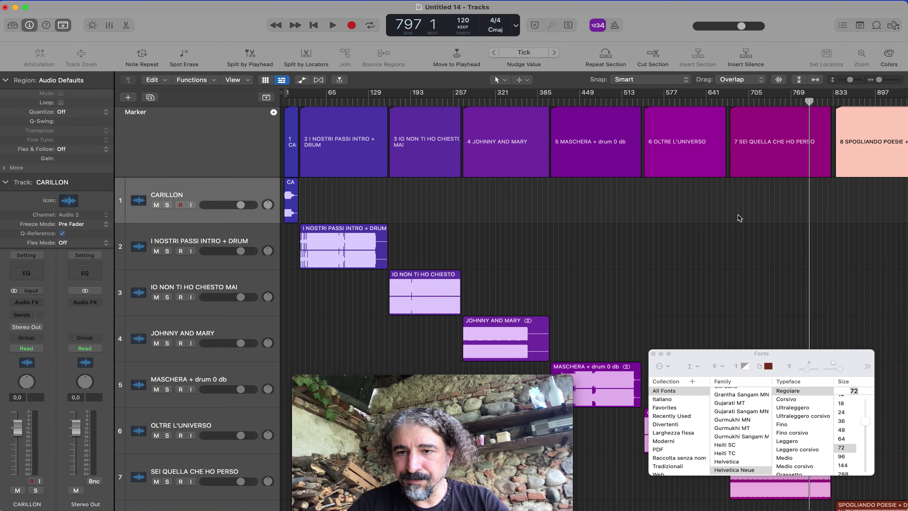
click(653, 353)
click(842, 25)
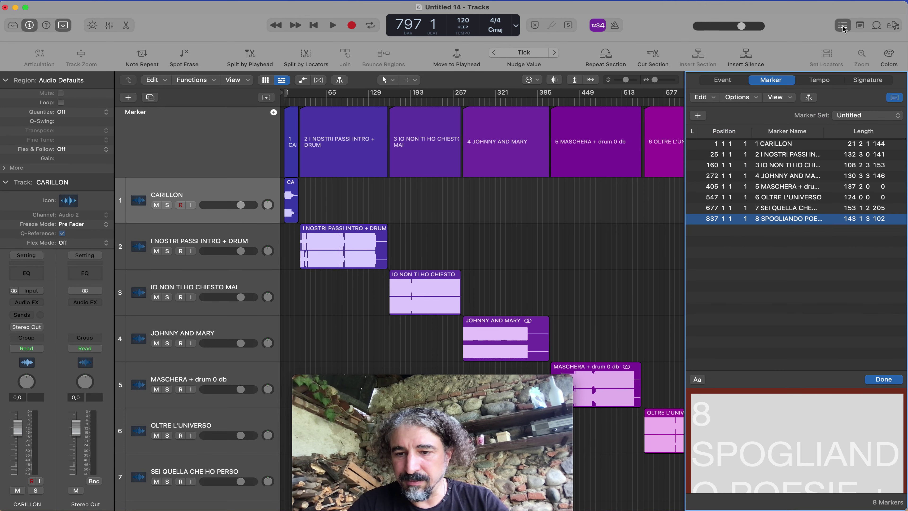
click(589, 264)
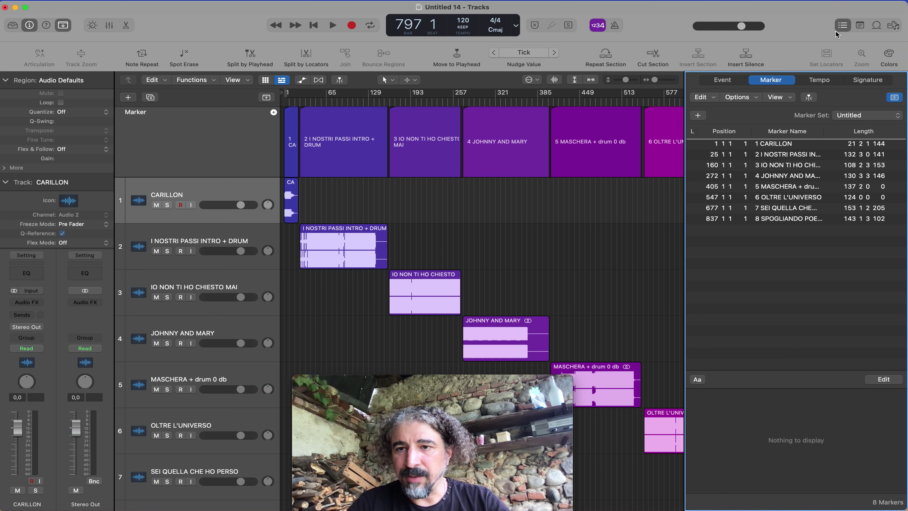
click(843, 25)
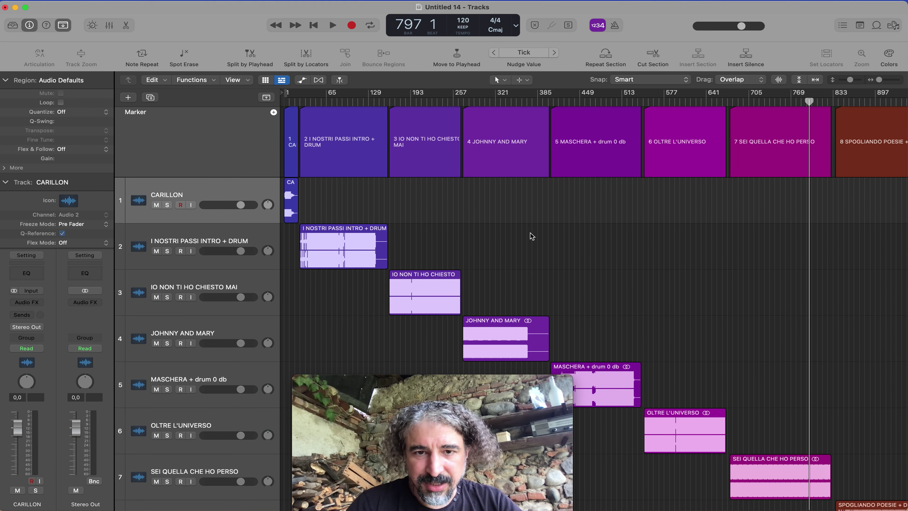
Step: Play the project briefly from bar 797 and stop playback
key(space)
key(space)
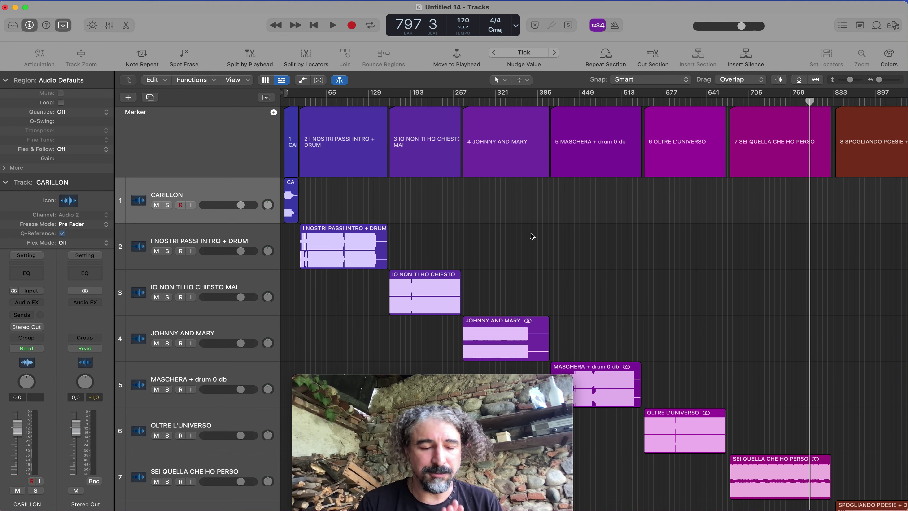
Step: Open the Key Commands window and search the commands for marker
key(alt+k)
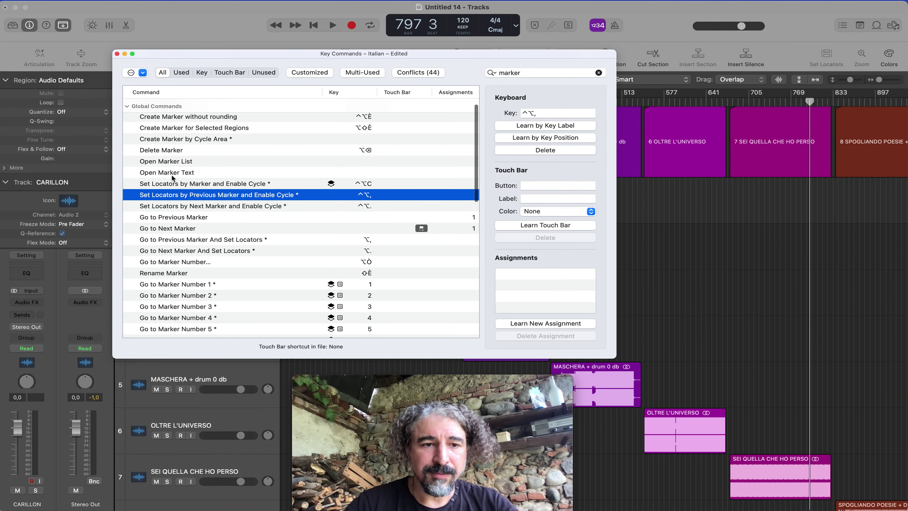
click(597, 72)
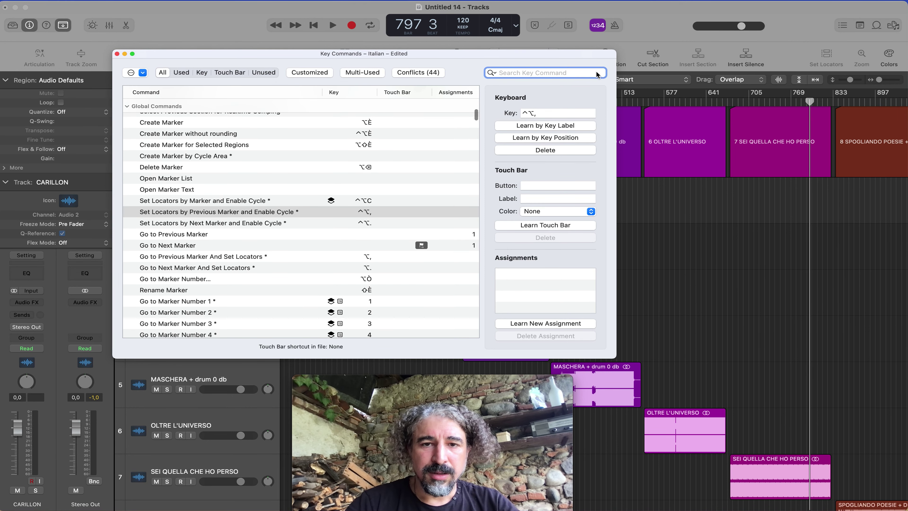
text(marker)
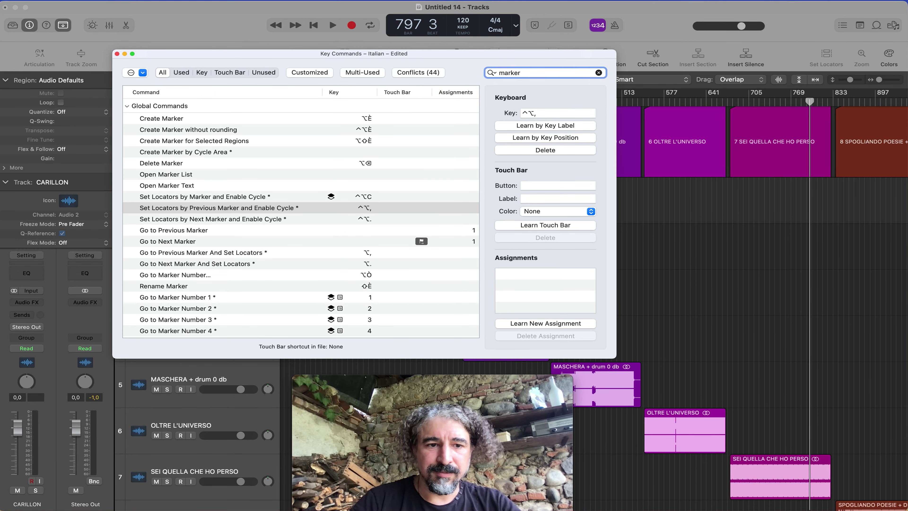
Step: Review the key commands that set locators by marker, previous marker and next marker with cycle enabled, and close the Key Commands window
click(208, 197)
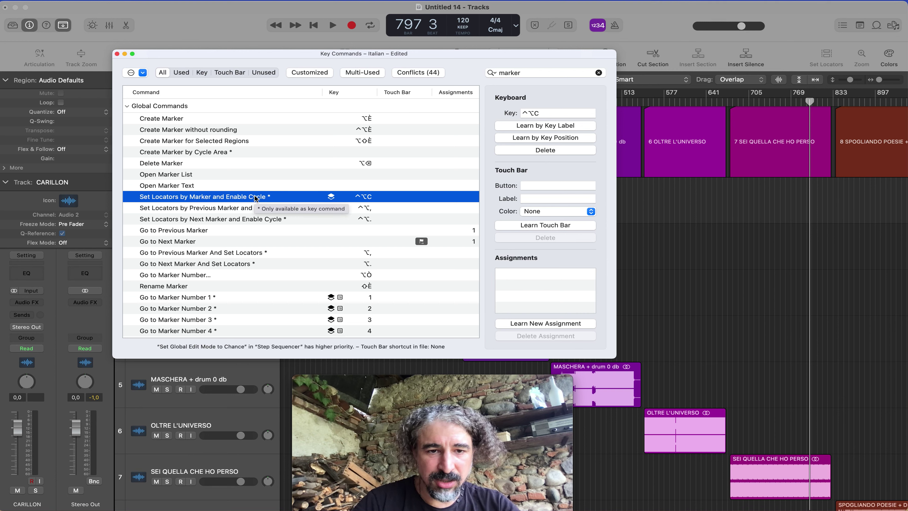
click(292, 244)
click(225, 208)
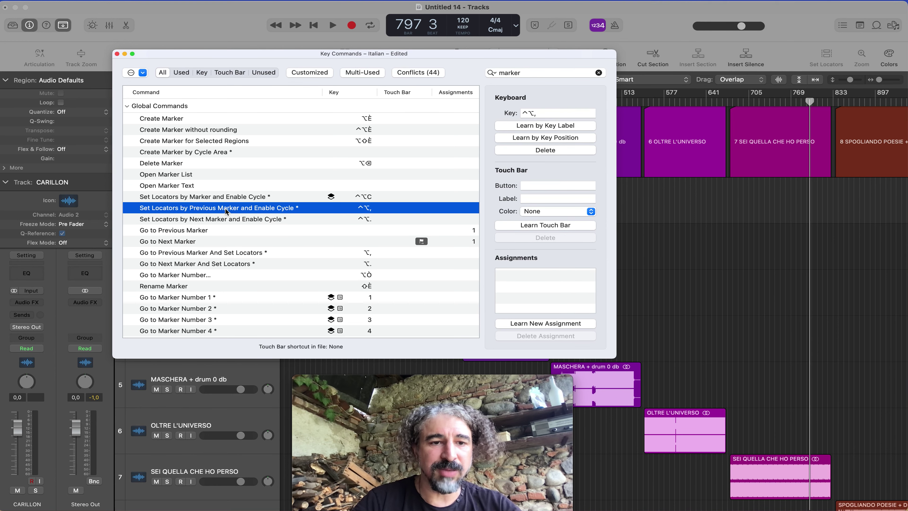
click(176, 218)
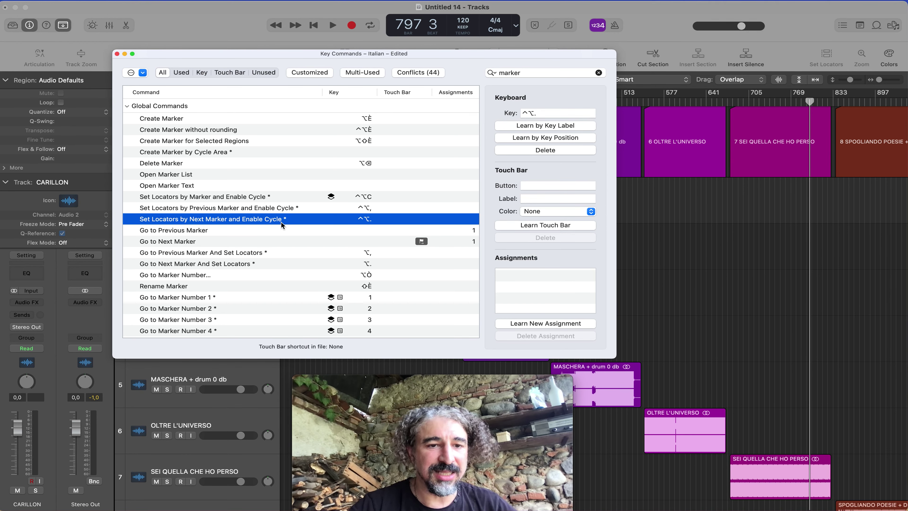
click(289, 207)
click(288, 218)
click(289, 207)
click(291, 219)
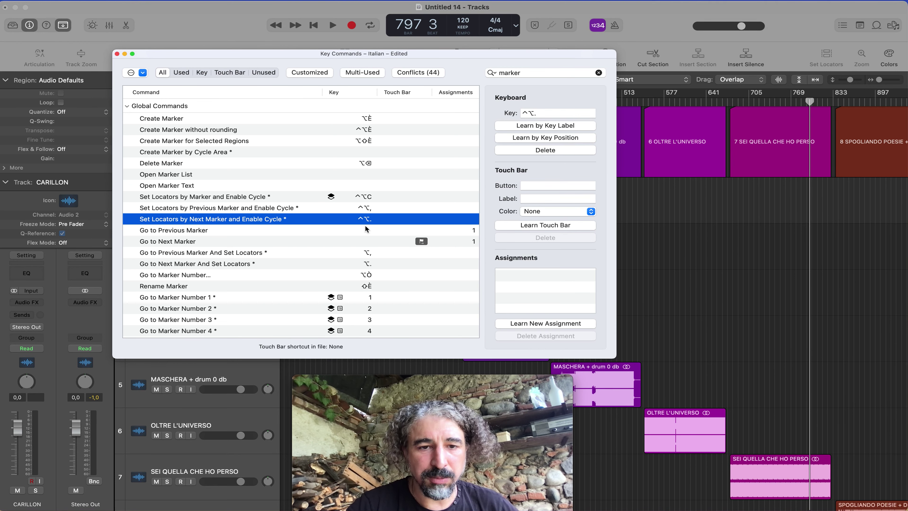
click(117, 53)
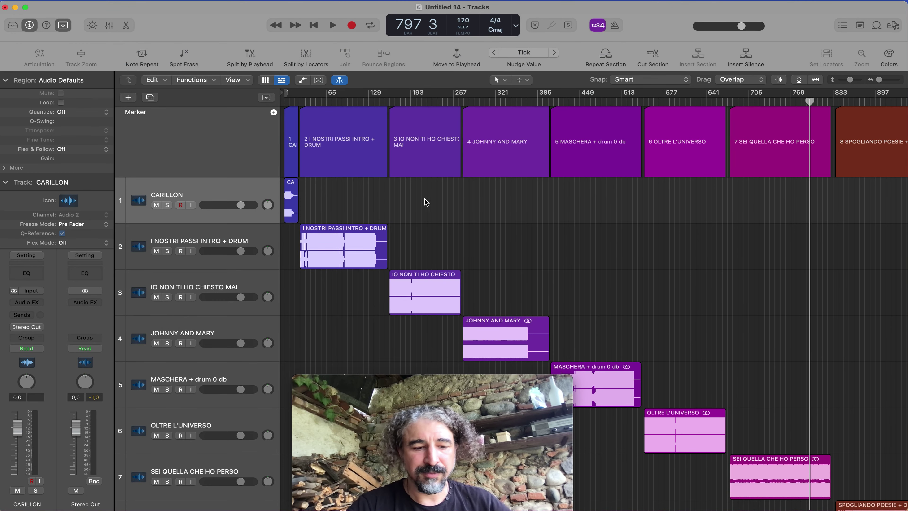
Step: Place the playhead at bar 63 in song 2, enable cycle and advance the cycle area marker by marker to song 7
click(324, 102)
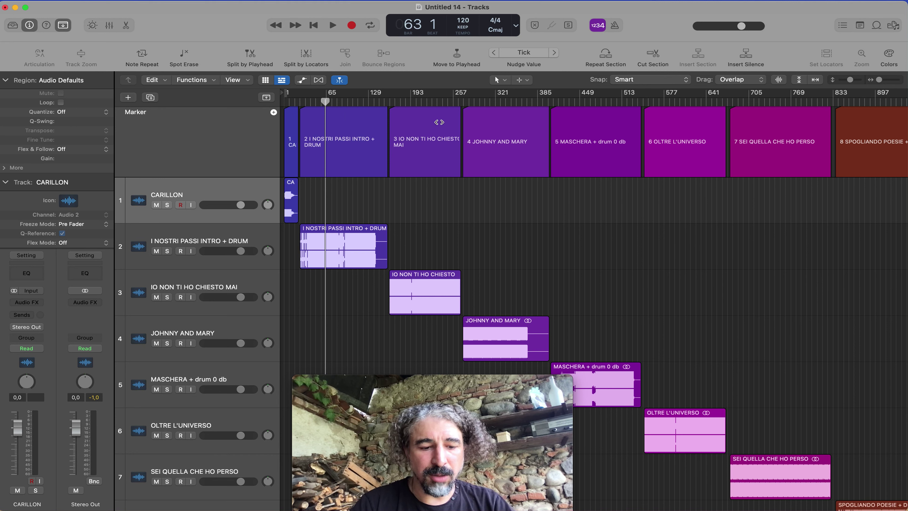
key(c)
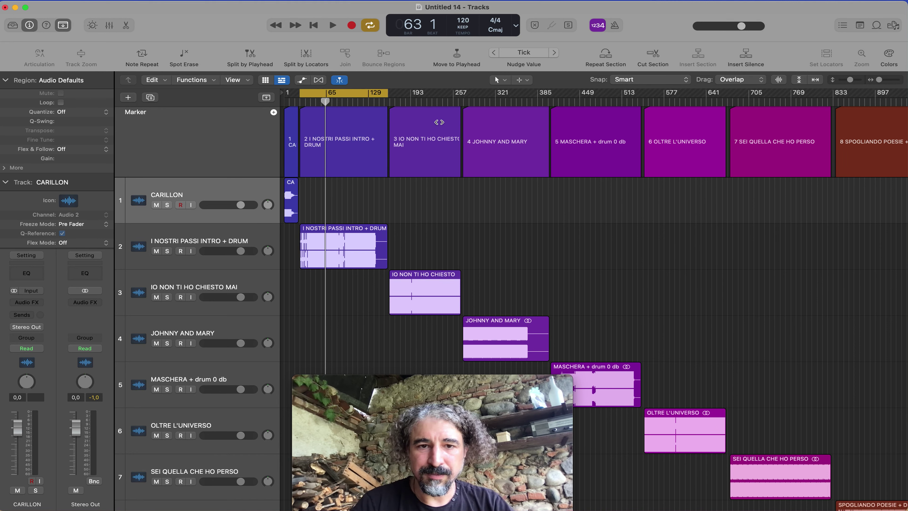
key(ctrl+super+Right)
key(ctrl+super+Right)
key(ctrl+super+Right)
key(ctrl+super+Right)
key(ctrl+super+Right)
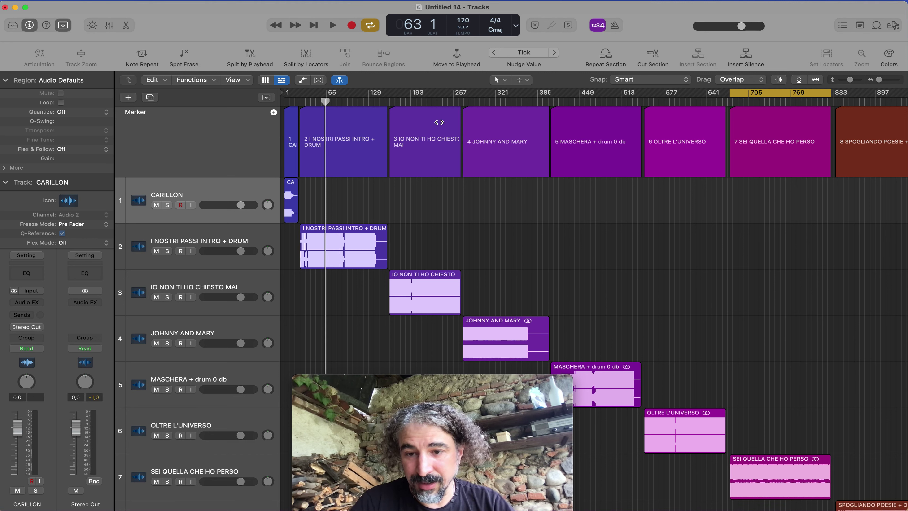
Step: Step the cycle area back and forth across the song markers, finishing on marker 2, I NOSTRI PASSI INTRO + DRUM
key(ctrl+super+Left)
key(ctrl+super+Left)
key(ctrl+super+Left)
key(ctrl+super+Left)
key(ctrl+super+Left)
key(ctrl+super+Right)
key(ctrl+super+Right)
key(ctrl+super+Right)
key(ctrl+super+Right)
key(ctrl+super+Left)
key(ctrl+super+Left)
key(ctrl+super+Left)
key(ctrl+super+Left)
key(ctrl+super+Right)
key(ctrl+super+Right)
key(ctrl+super+Right)
key(ctrl+super+Right)
key(ctrl+super+Right)
key(ctrl+super+Left)
key(ctrl+super+Left)
key(ctrl+super+Left)
key(ctrl+super+Left)
key(ctrl+super+Left)
Step: Play song 2 with cycle on, skip the cycle area marker by marker to song 5, MASCHERA, during playback, and stop
key(space)
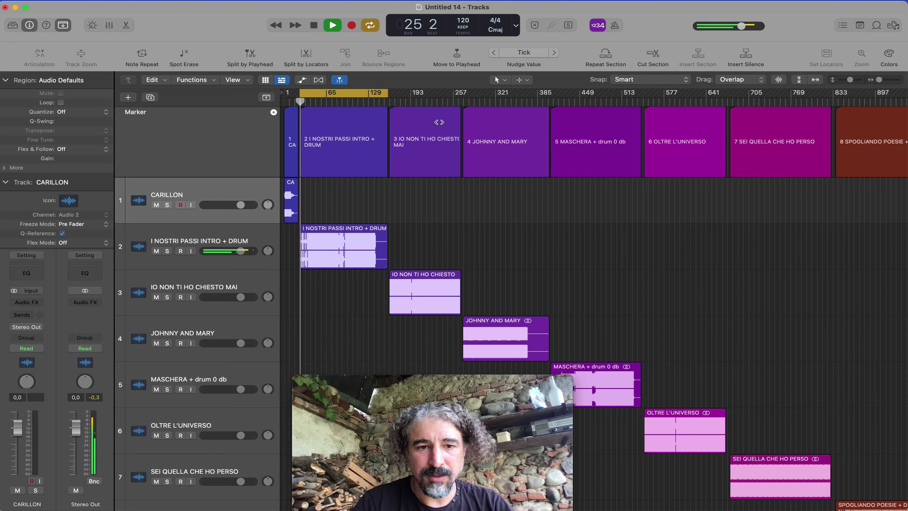
key(ctrl+super+Right)
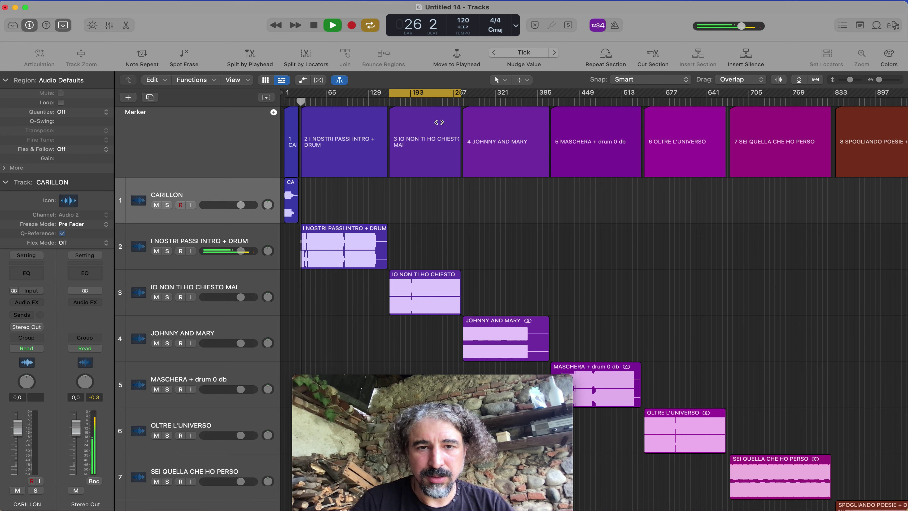
key(ctrl+super+Right)
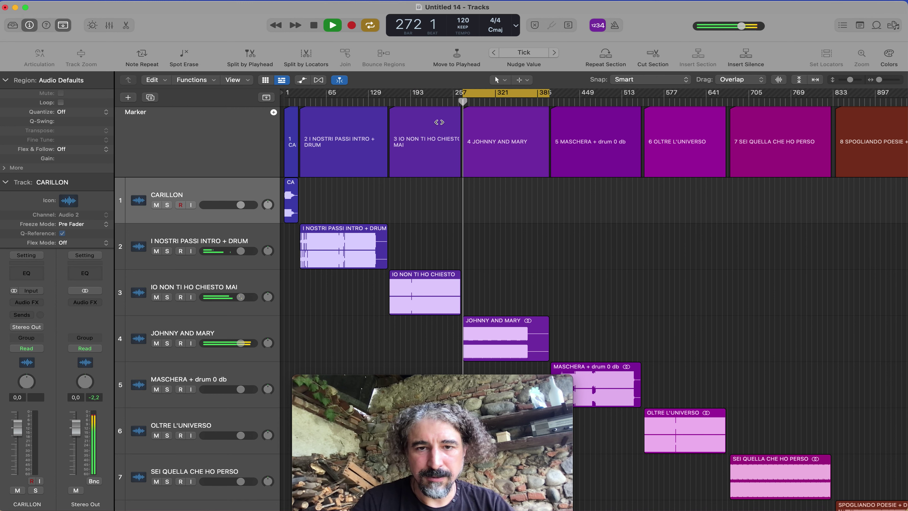
key(ctrl+super+Right)
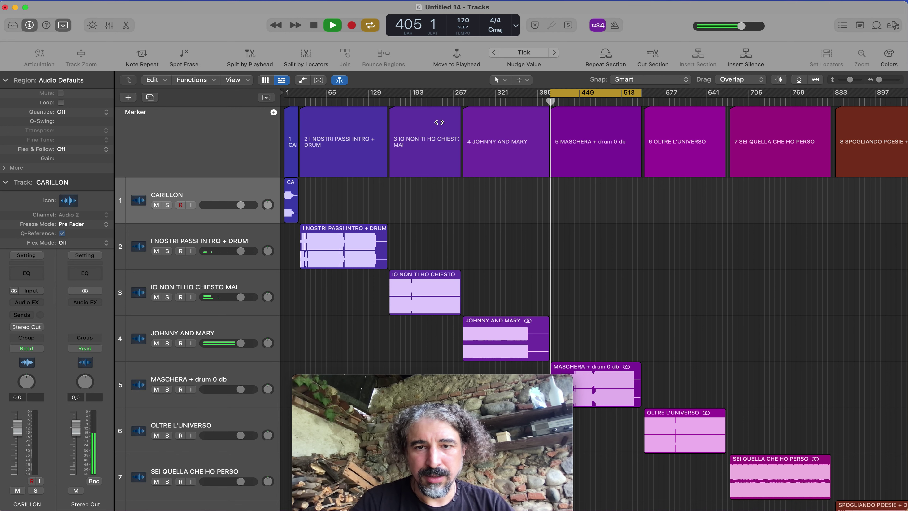
key(space)
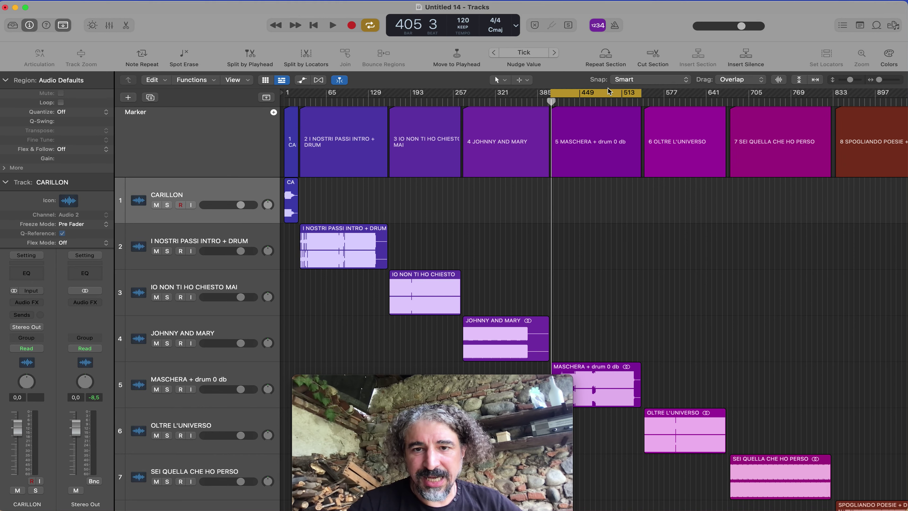
Step: Shift the cycle area forward to marker 6, back through the previous markers and forward again to marker 5
key(alt+shift+period)
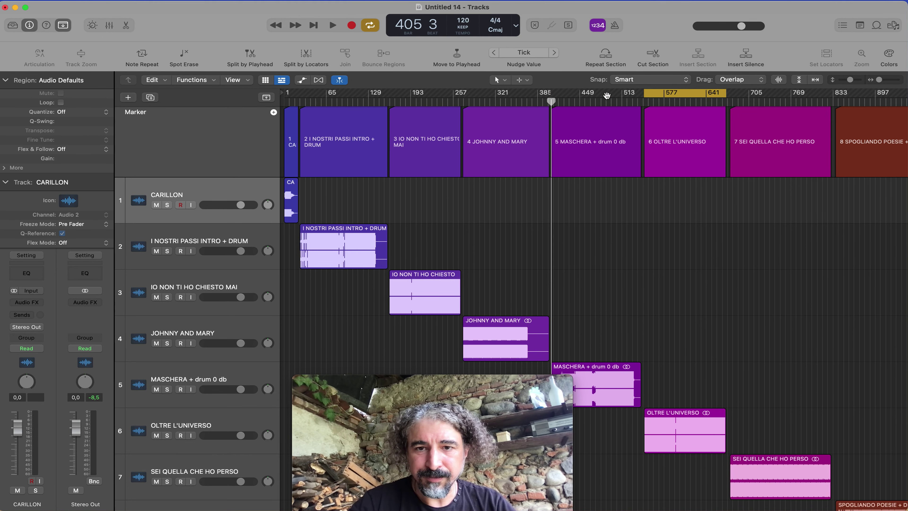
key(alt+shift+comma)
key(alt+shift+comma)
key(alt+shift+comma)
key(alt+shift+comma)
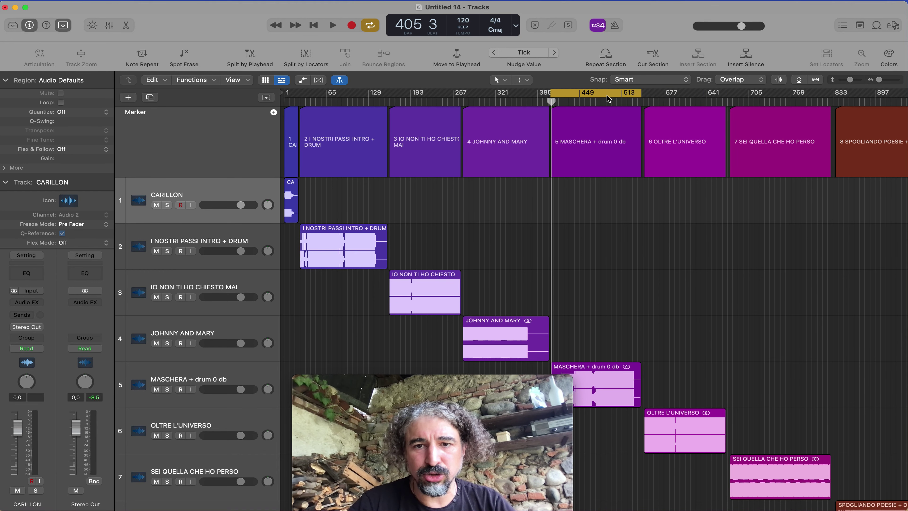
key(alt+shift+period)
key(alt+shift+period)
key(alt+shift+period)
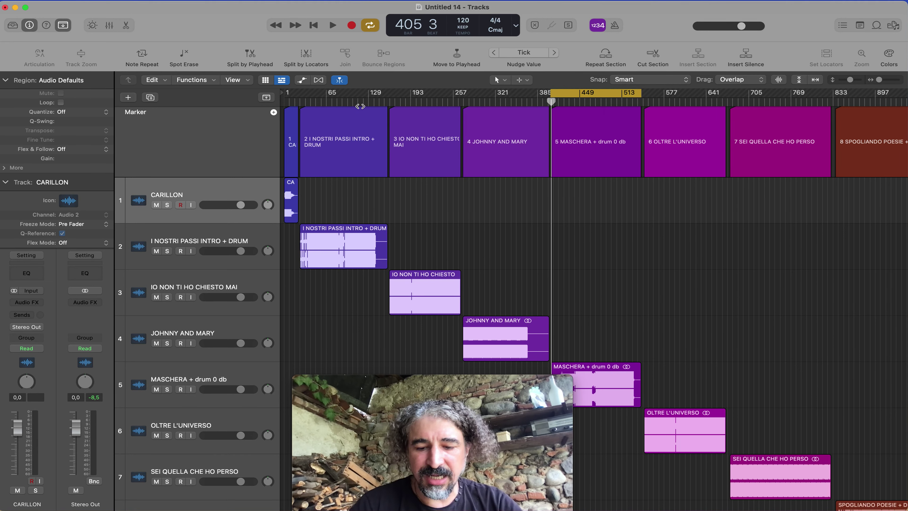
Step: Set the cycle area to marker 1, CARILLON, and briefly play the project from its beginning
key(alt+shift+comma)
key(alt+shift+comma)
key(alt+shift+comma)
key(alt+shift+comma)
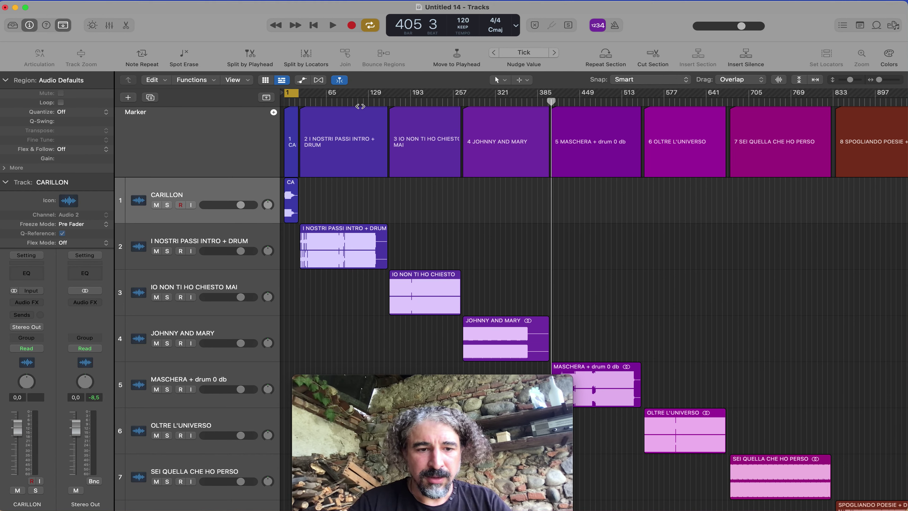
key(Return)
key(space)
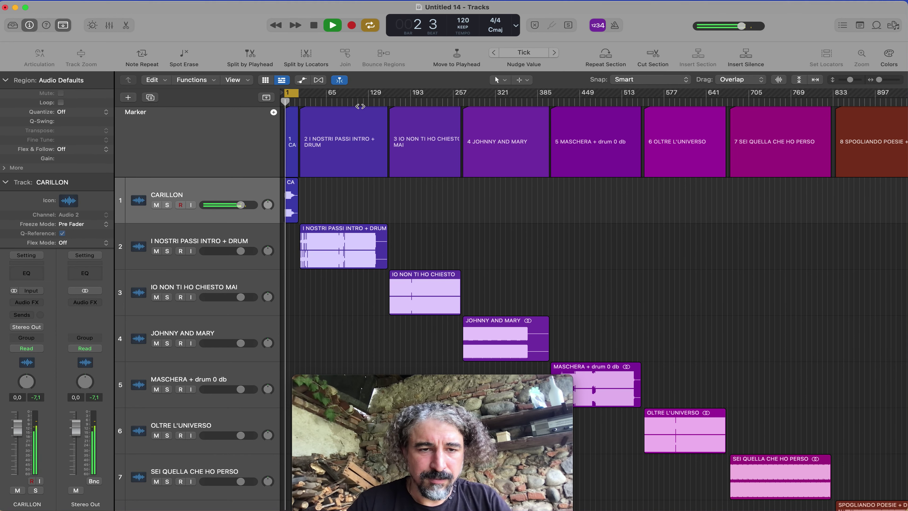
key(space)
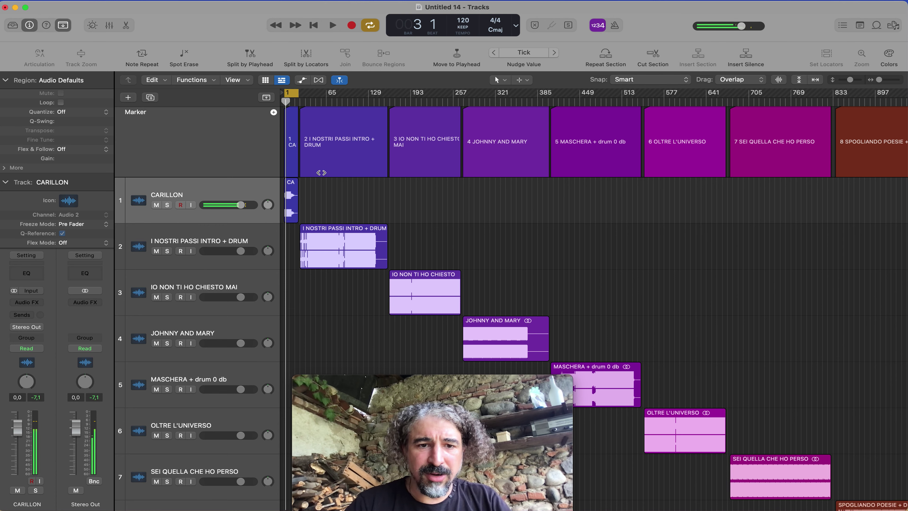
Step: Play the last bars of the CARILLON song with cycle on and stop once playback loops to bar 1
drag(338, 183, 279, 270)
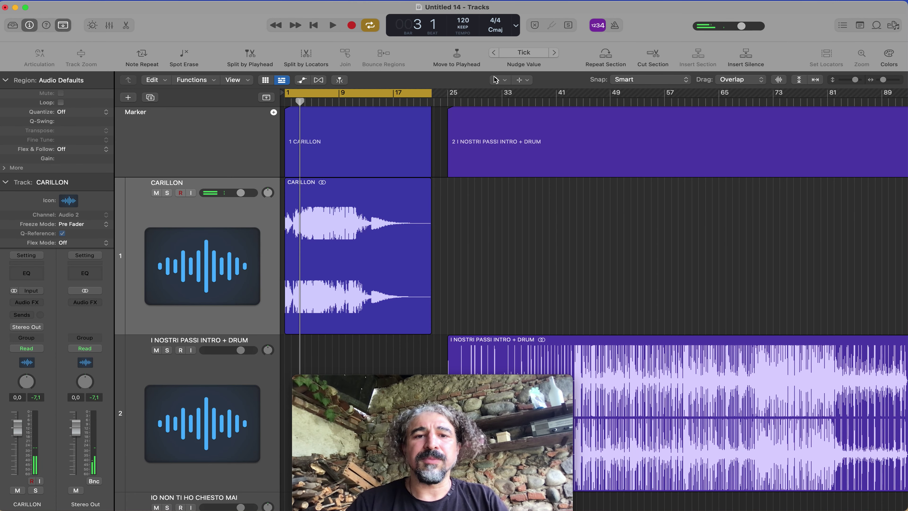
click(413, 102)
key(space)
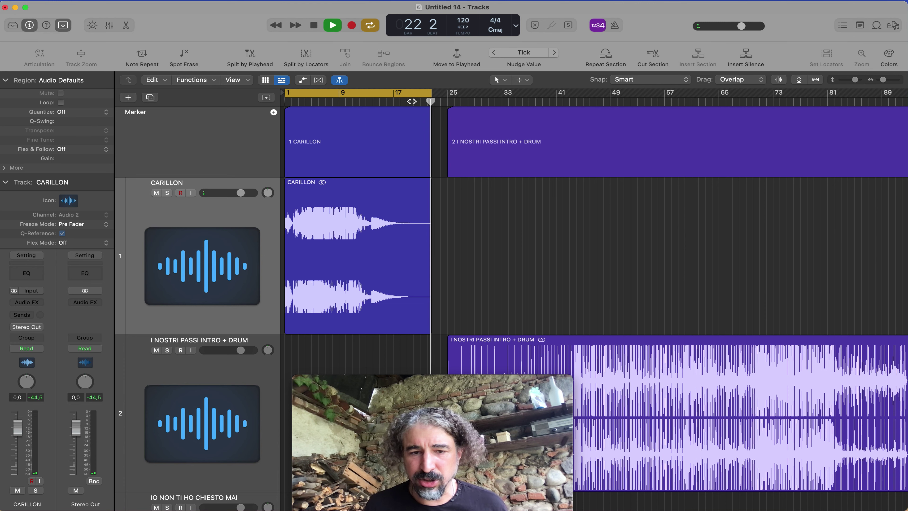
key(space)
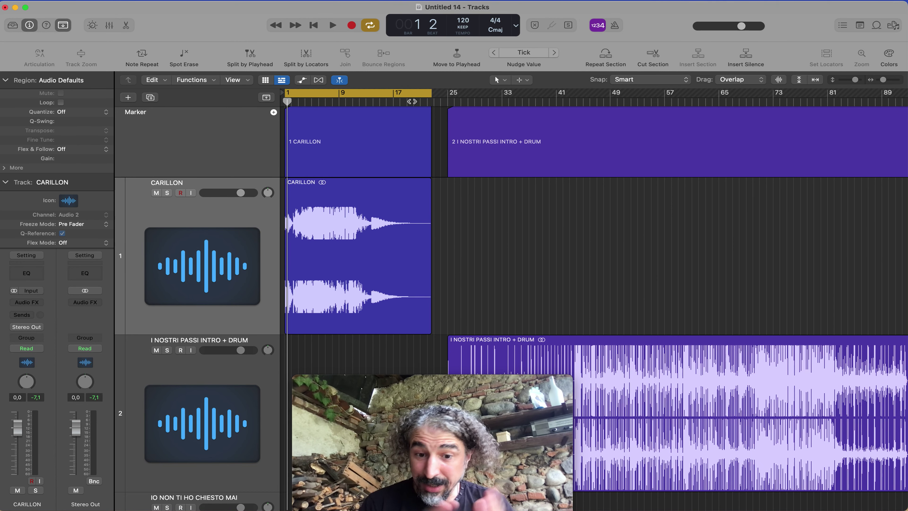
Step: Create one Software Instrument track below the CARILLON track, using the Sampler (Multi-Sample) instrument
click(262, 261)
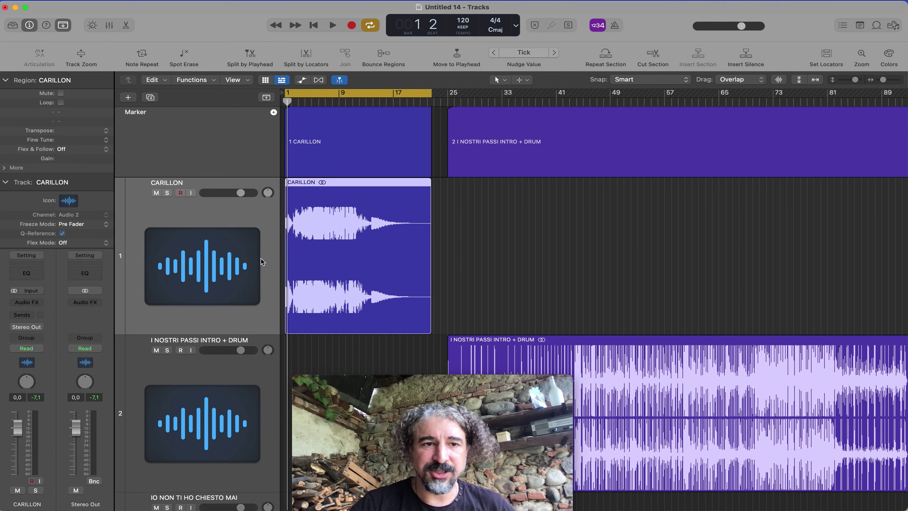
click(129, 98)
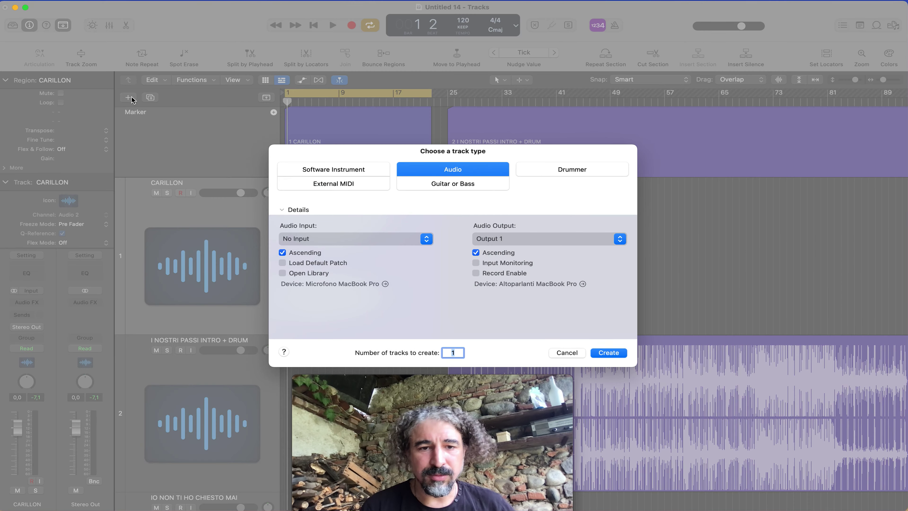
click(349, 169)
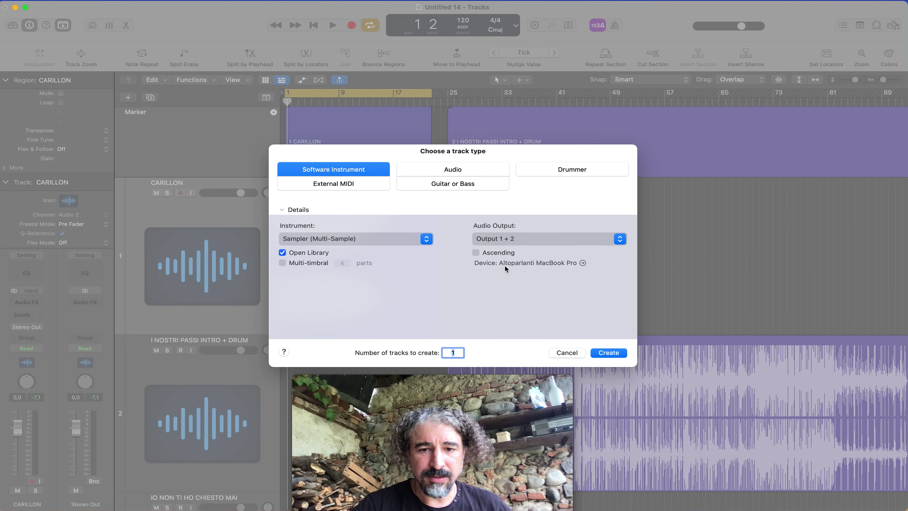
click(621, 353)
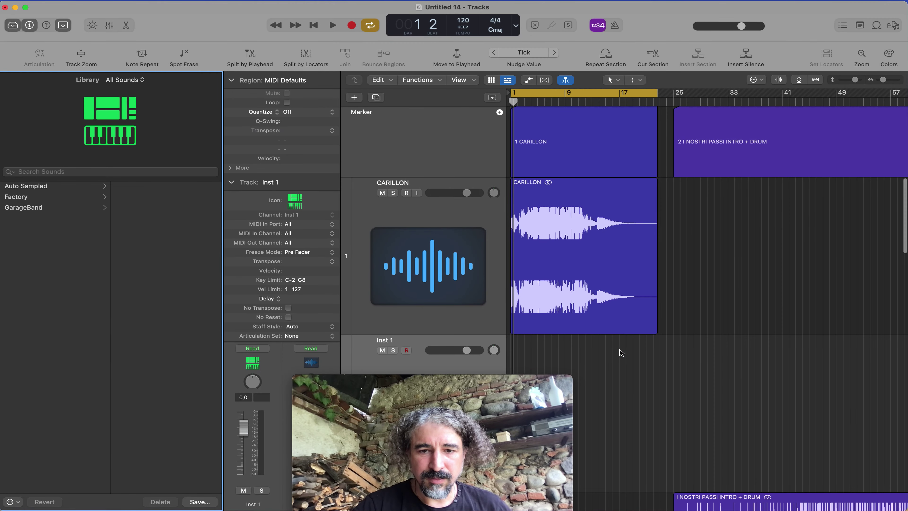
click(358, 378)
drag(357, 380, 62, 356)
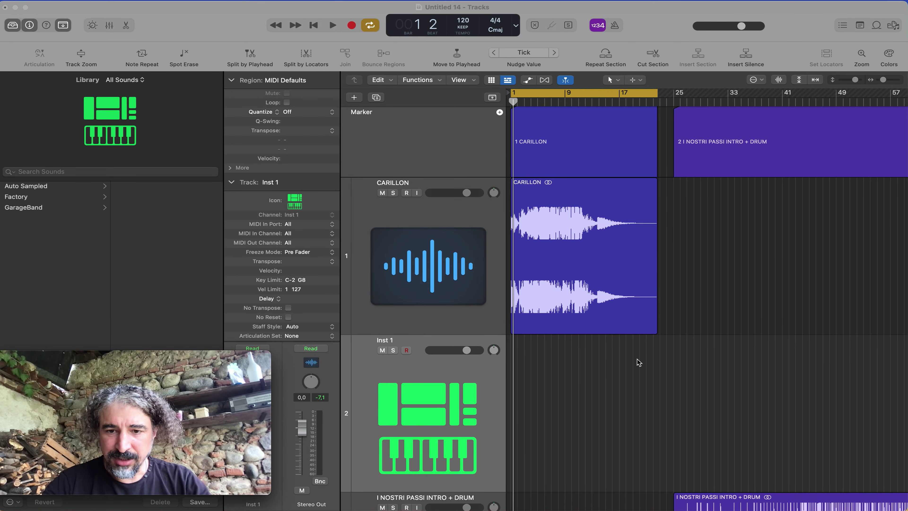
Step: Create an empty one-bar MIDI region at bar 21 on the Inst 1 track
right_click(648, 362)
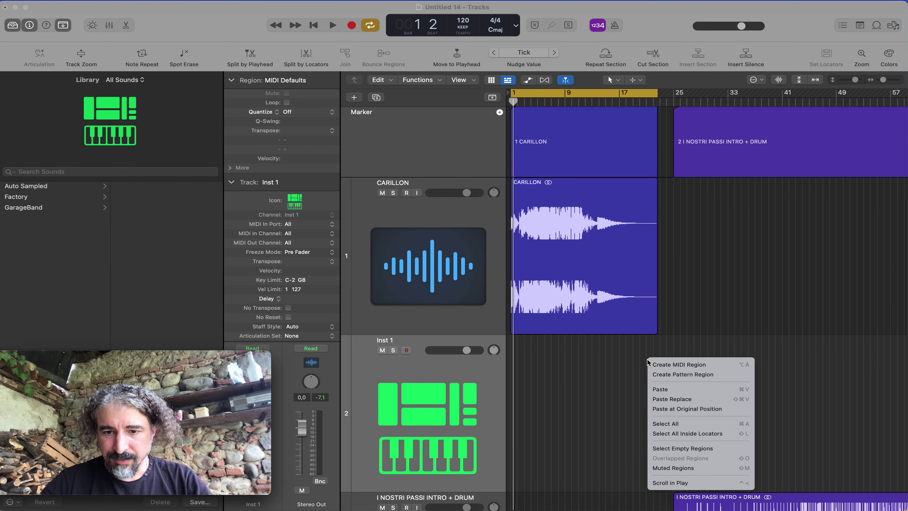
click(682, 365)
drag(649, 346, 650, 344)
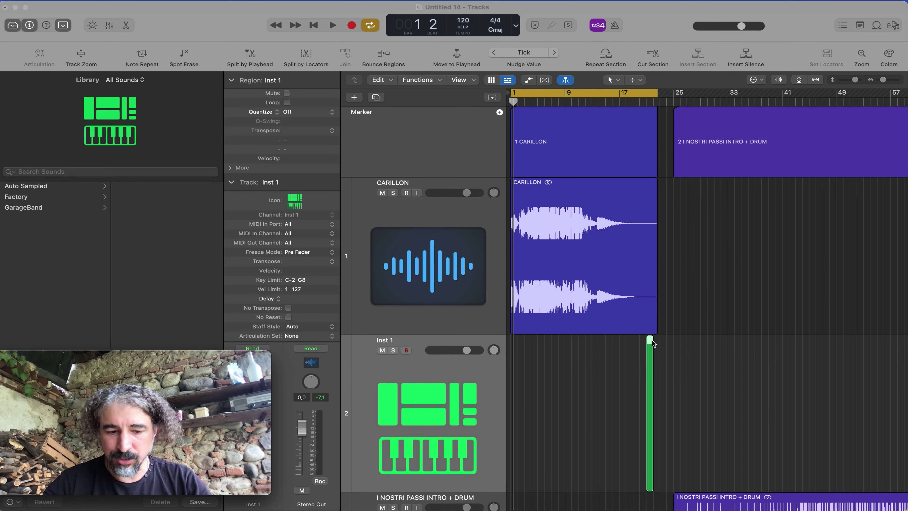
drag(731, 276, 511, 495)
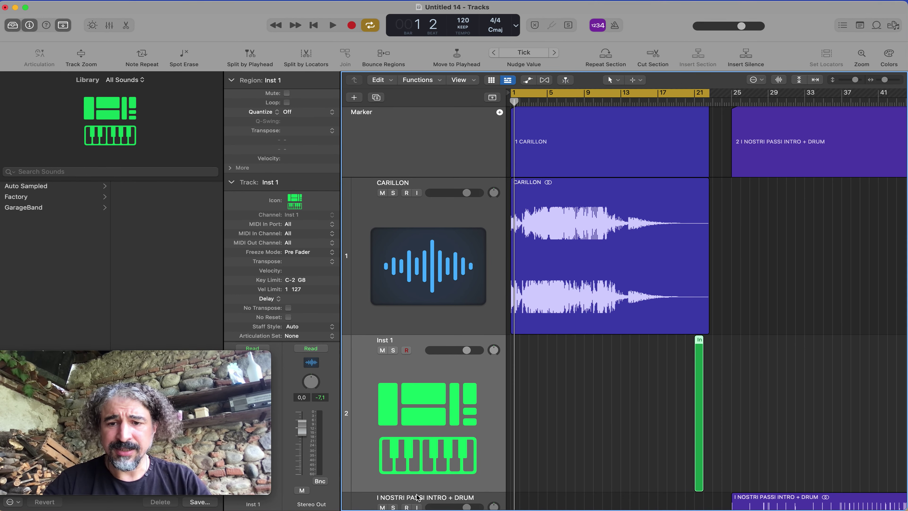
Step: View the MIDI region in the Piano Roll, and hide the editor and the Library
double_click(698, 344)
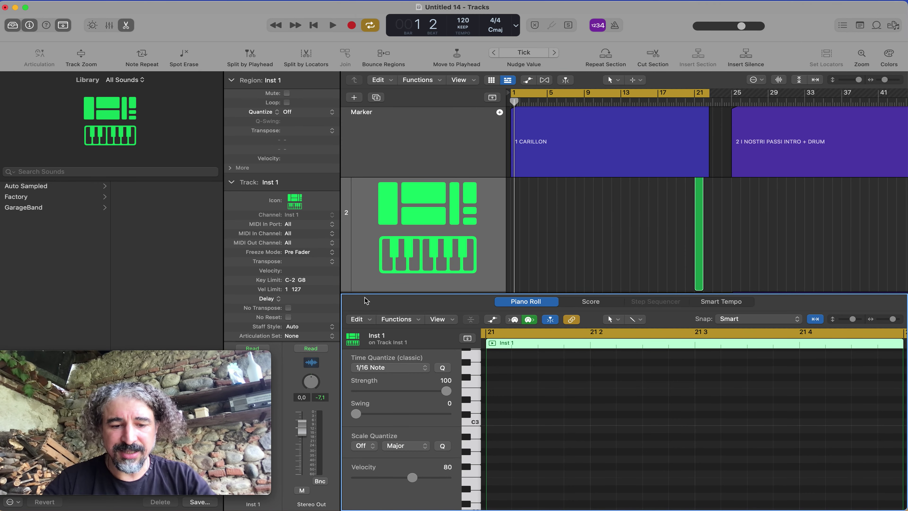
click(126, 25)
click(12, 27)
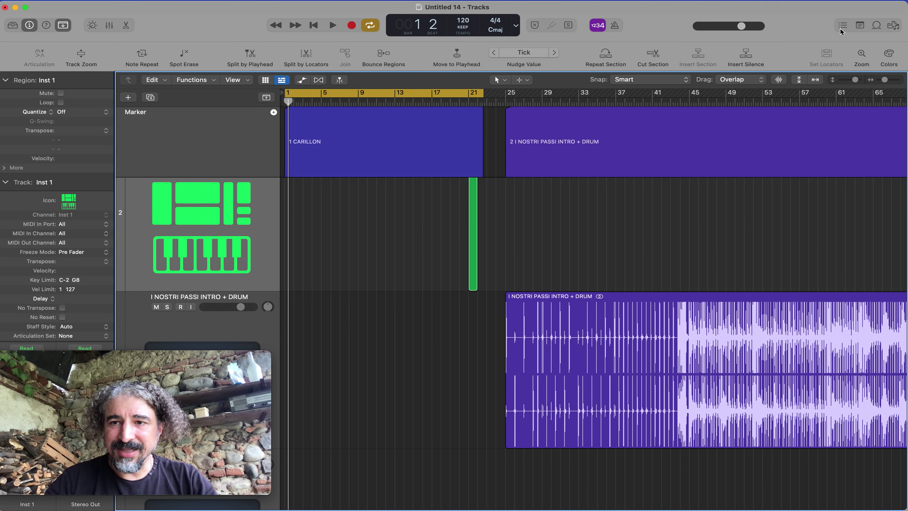
Step: Delete the MIDI region on the Inst 1 track and create an empty one again at bar 21
scroll(414, 231, up, 4)
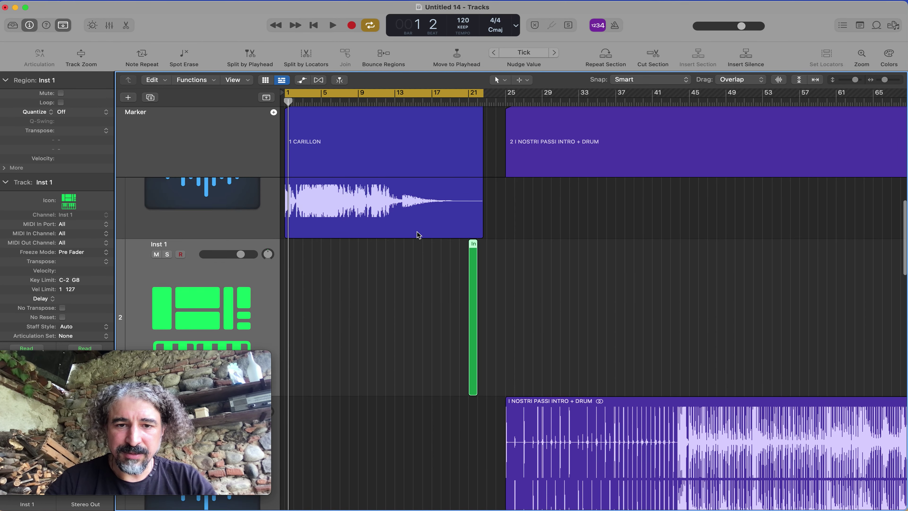
scroll(415, 232, down, 3)
click(486, 216)
drag(487, 214, 440, 214)
key(Delete)
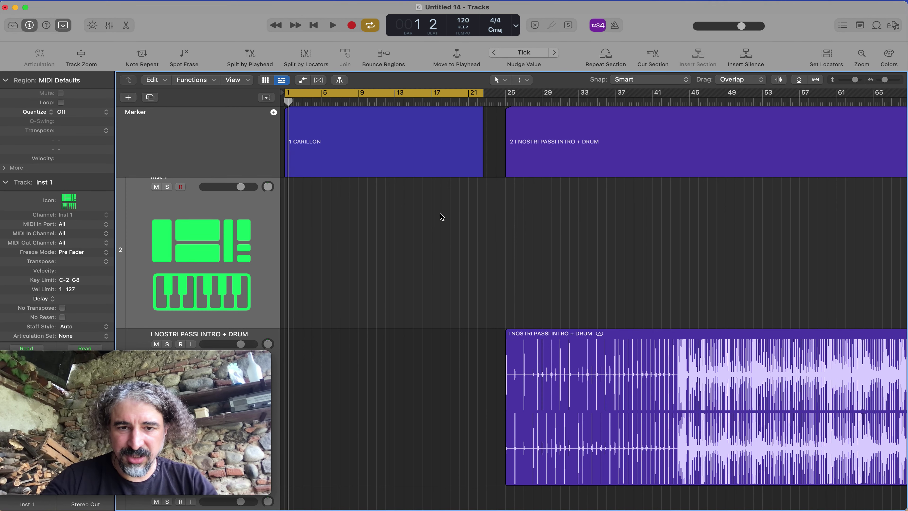
right_click(473, 213)
click(509, 216)
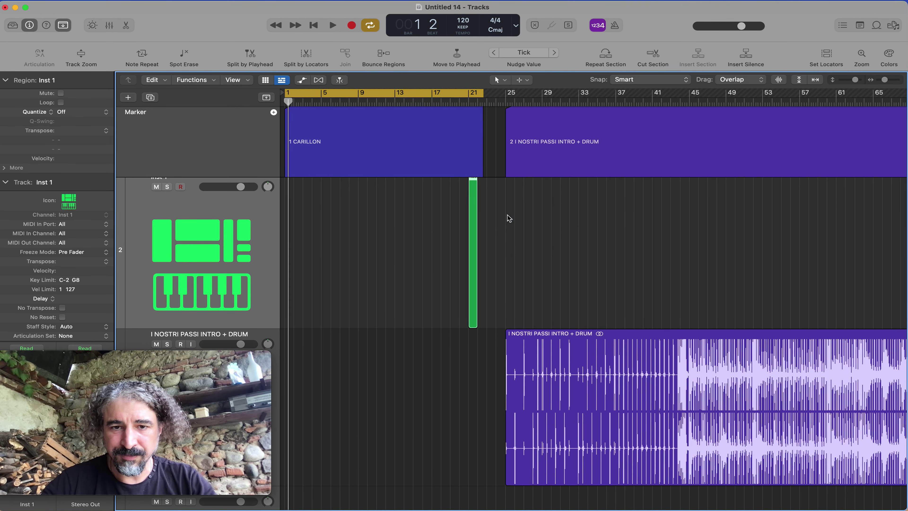
Step: Show the Event List for the Inst 1 region and place the playhead at bar 21
click(841, 26)
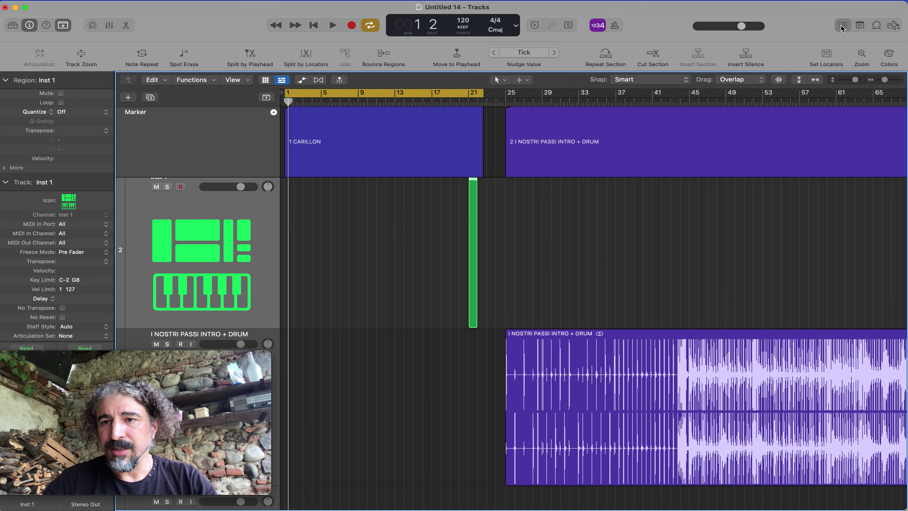
click(722, 80)
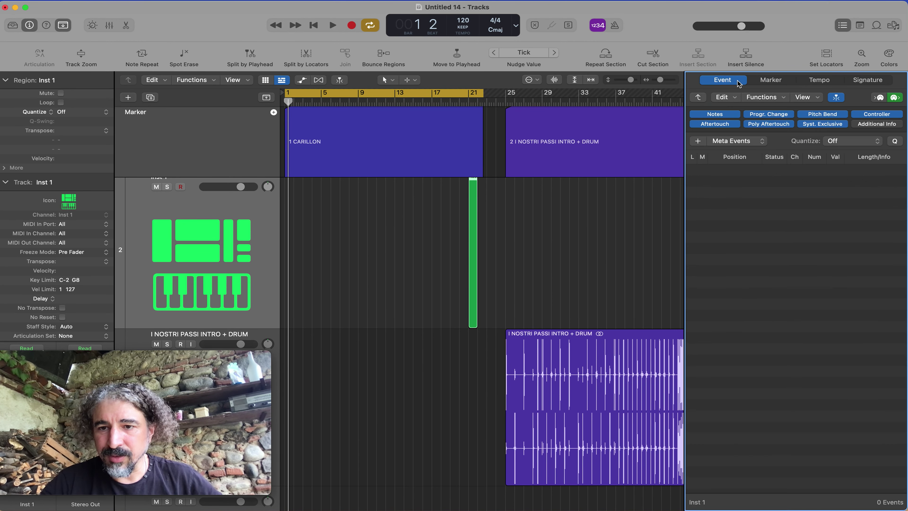
click(471, 101)
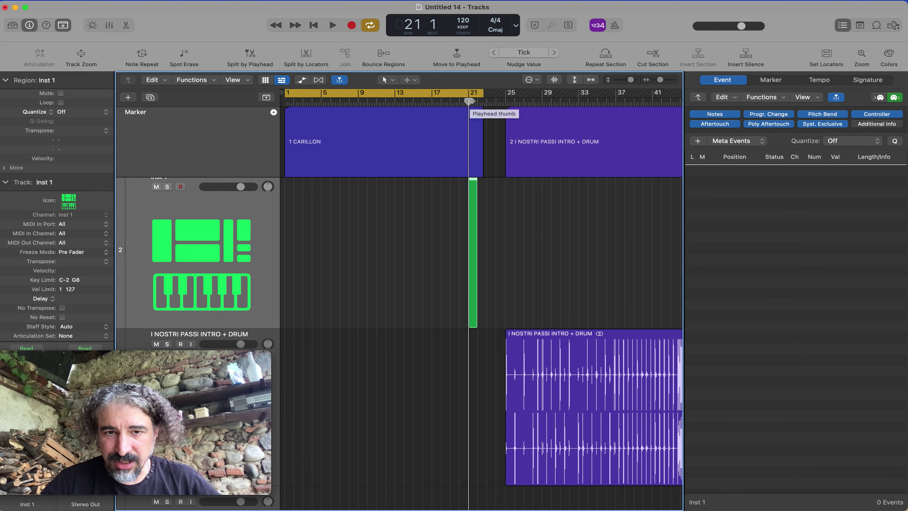
Step: Add a meta event at bar 21 in the Inst 1 region and set it to Stop Playback
click(739, 141)
click(739, 71)
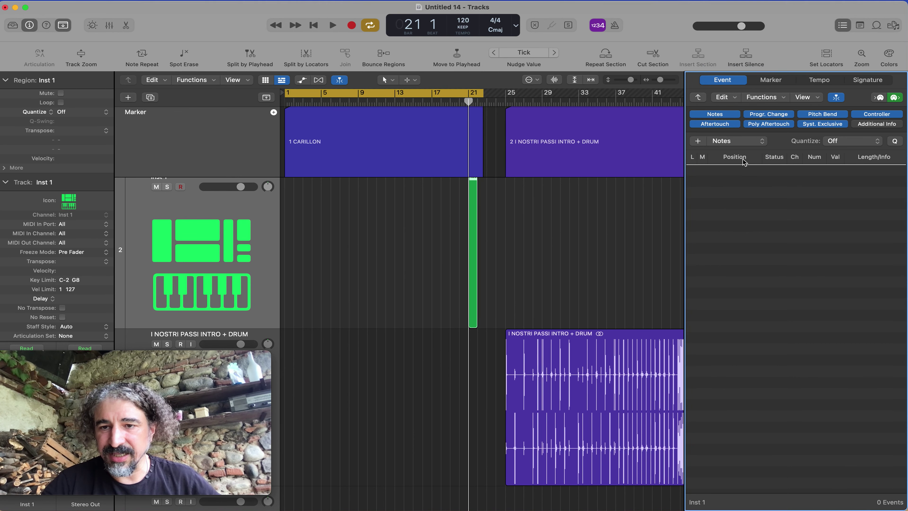
click(753, 140)
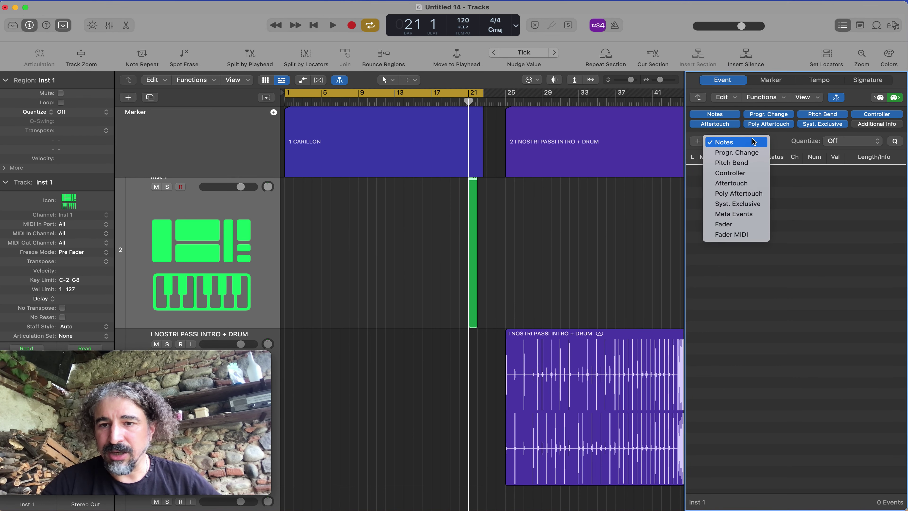
click(742, 214)
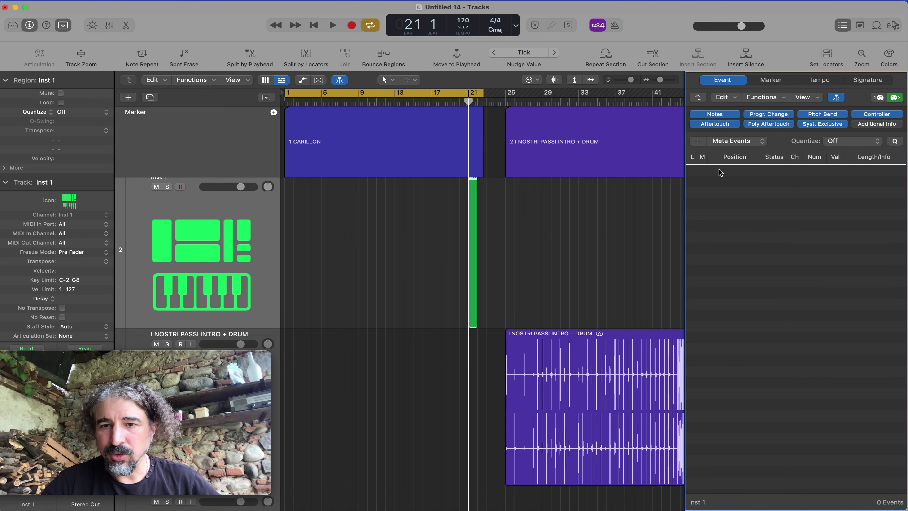
click(698, 141)
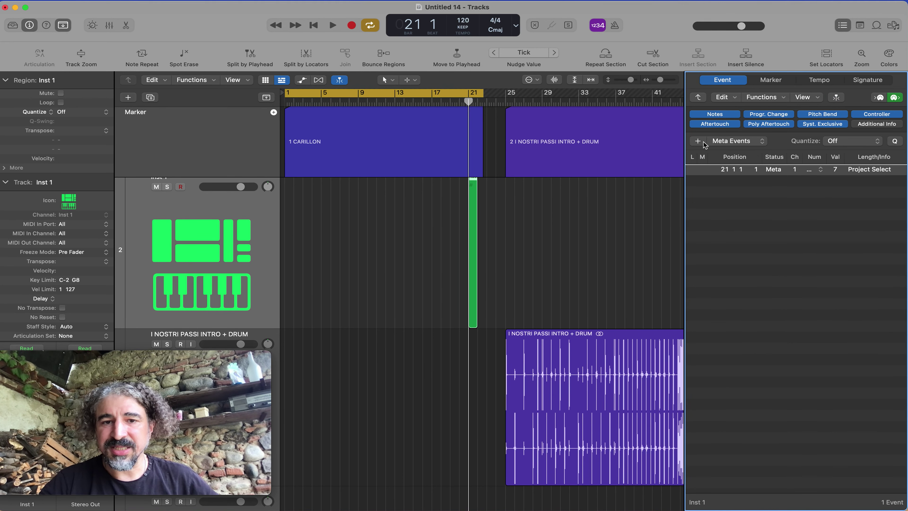
click(821, 169)
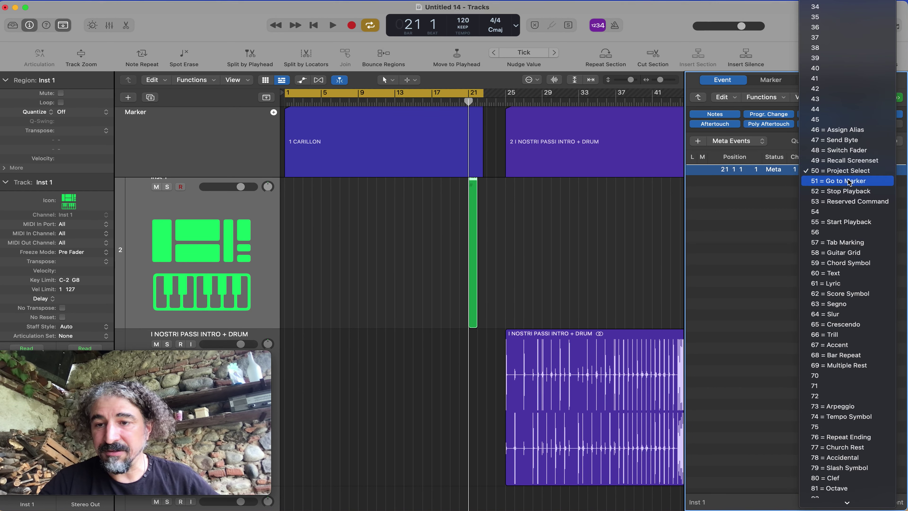
click(851, 192)
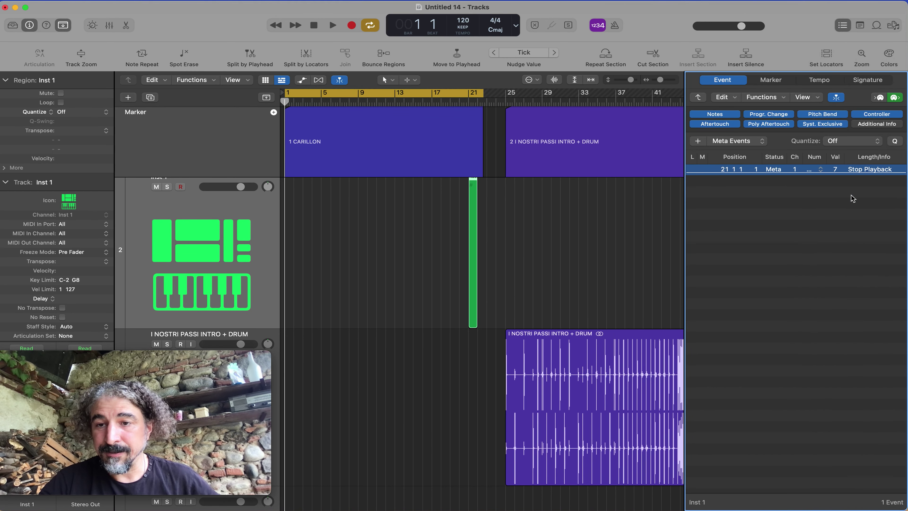
Step: Play from just before bar 21 to test the stop event, and shift the cycle range forward and back again
double_click(461, 103)
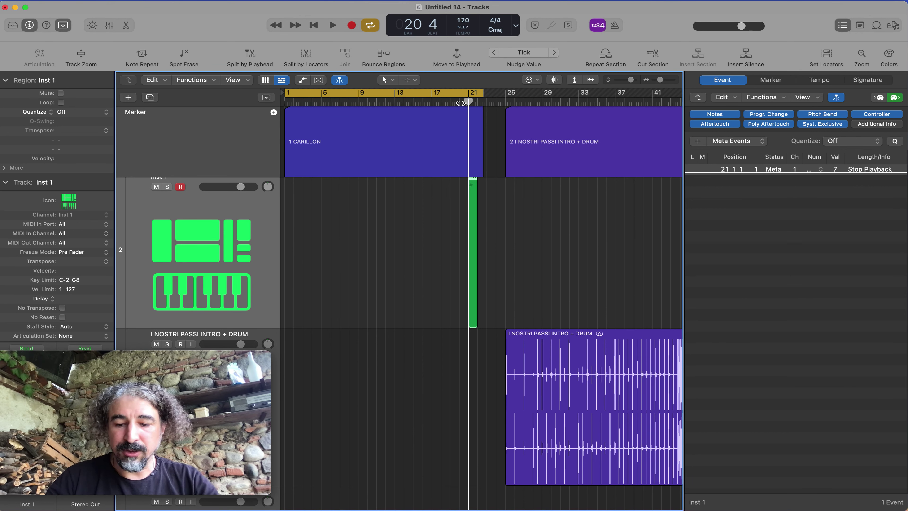
key(shift+super+Right)
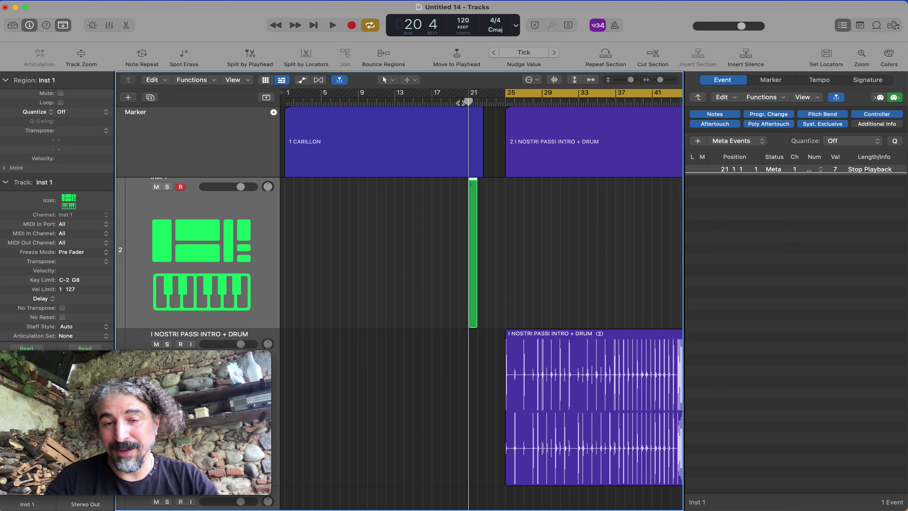
key(shift+super+Left)
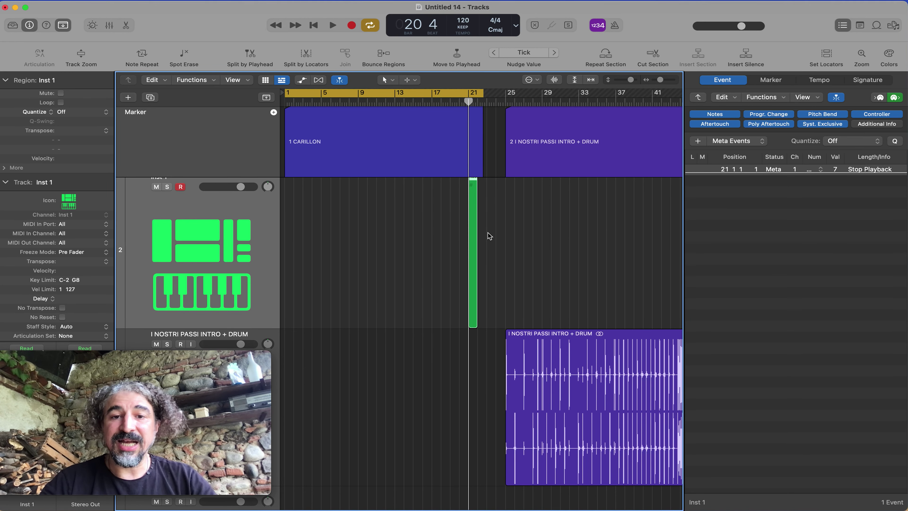
Step: Add a second meta event at bar 21 in the Inst 1 region and set it to Go to Marker with value 2
scroll(502, 213, up, 2)
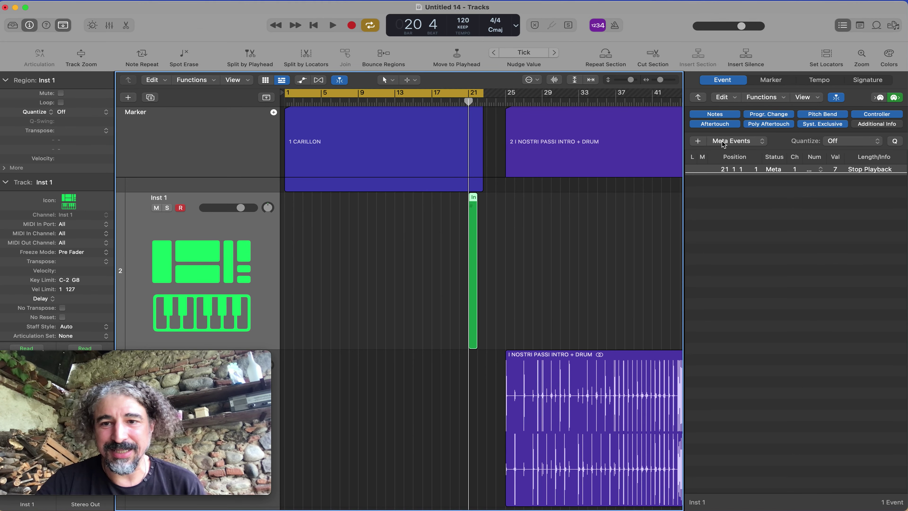
click(699, 143)
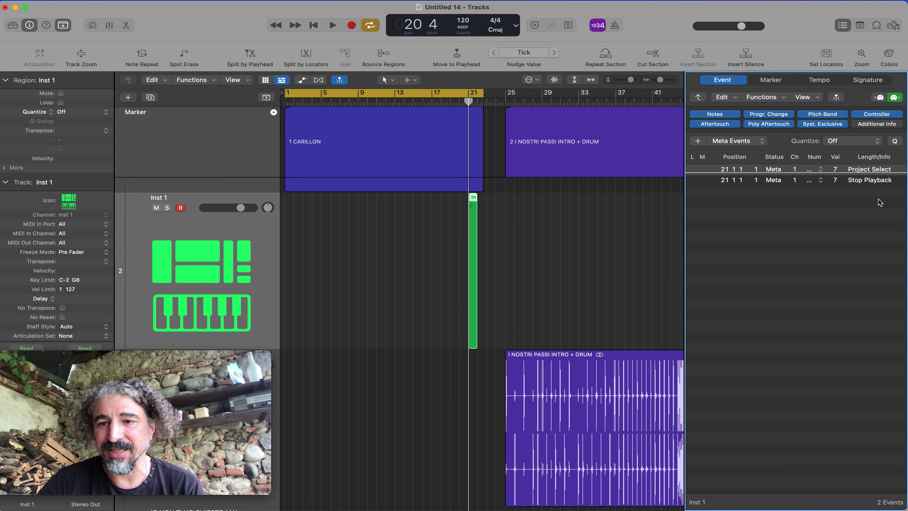
click(874, 180)
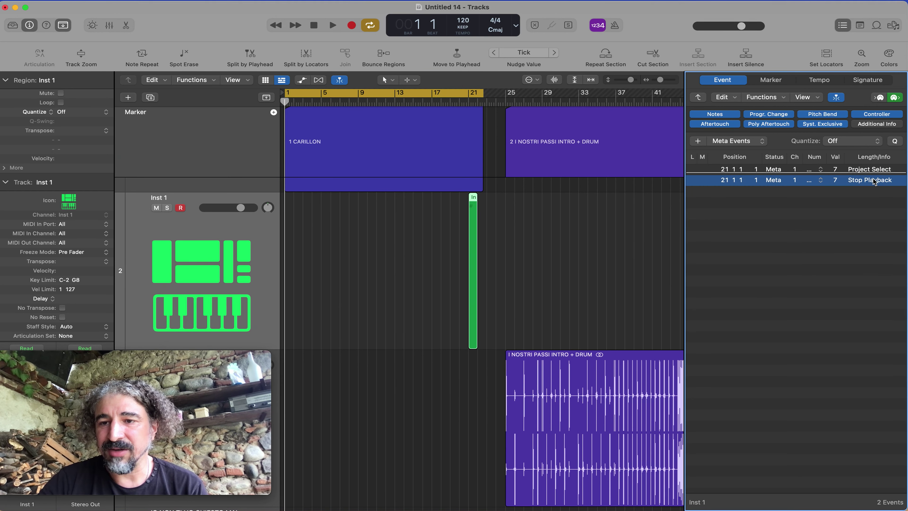
click(839, 168)
click(821, 170)
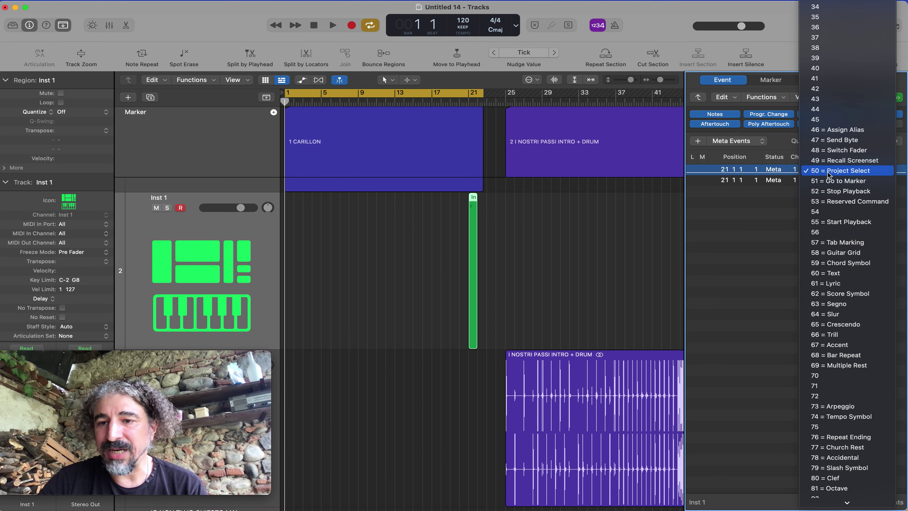
click(845, 182)
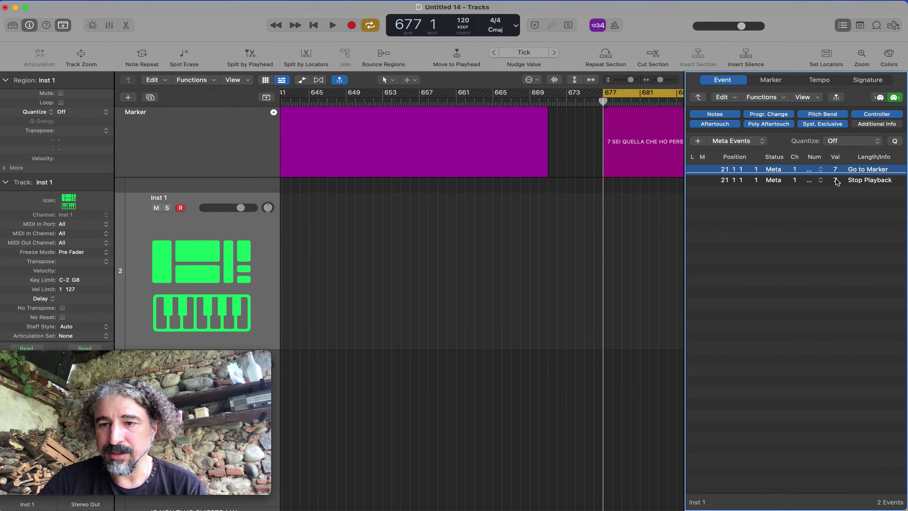
drag(836, 173, 836, 183)
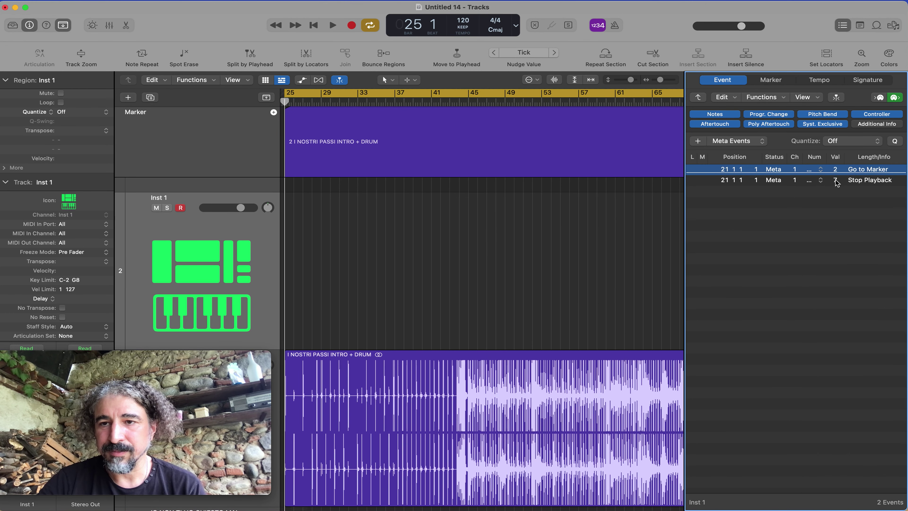
Step: Hide the Event List, return to the first song's marker, and play through the end of CARILLON to test the marker jump
click(843, 25)
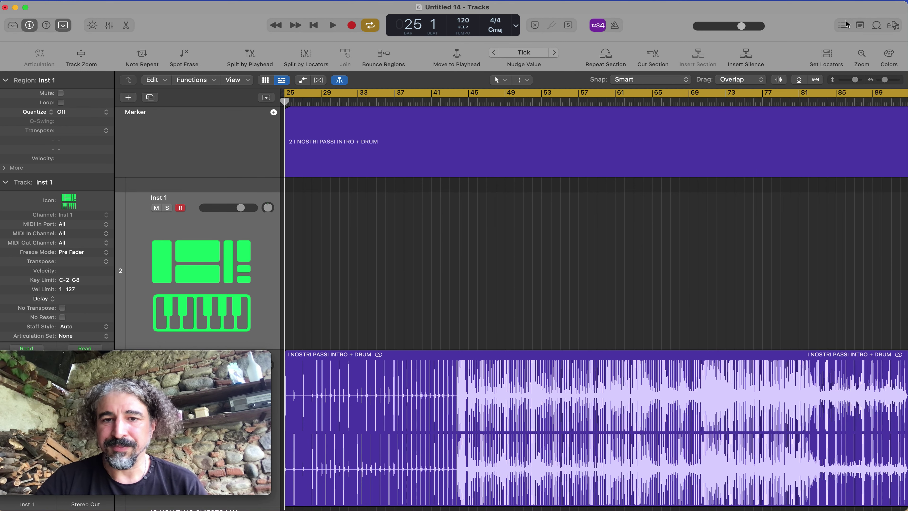
key(super+a)
key(z)
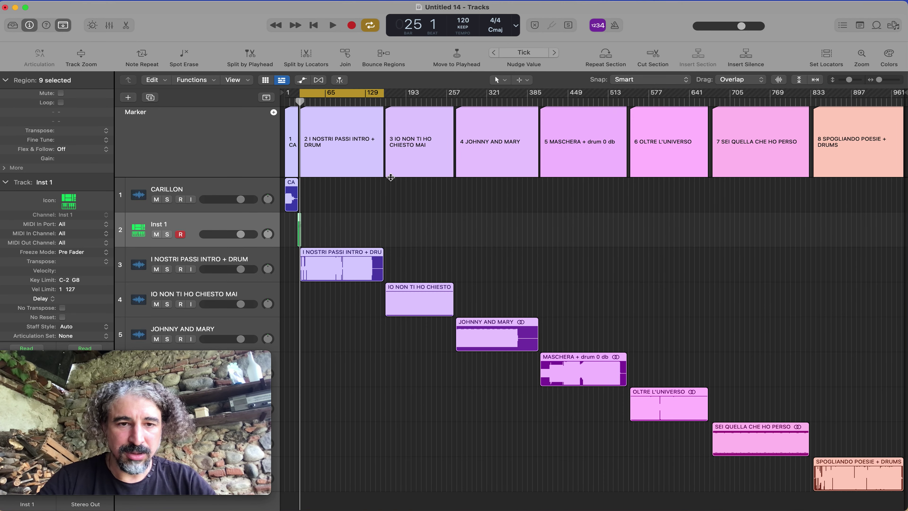
key(alt+comma)
drag(339, 159, 295, 219)
drag(347, 190, 276, 253)
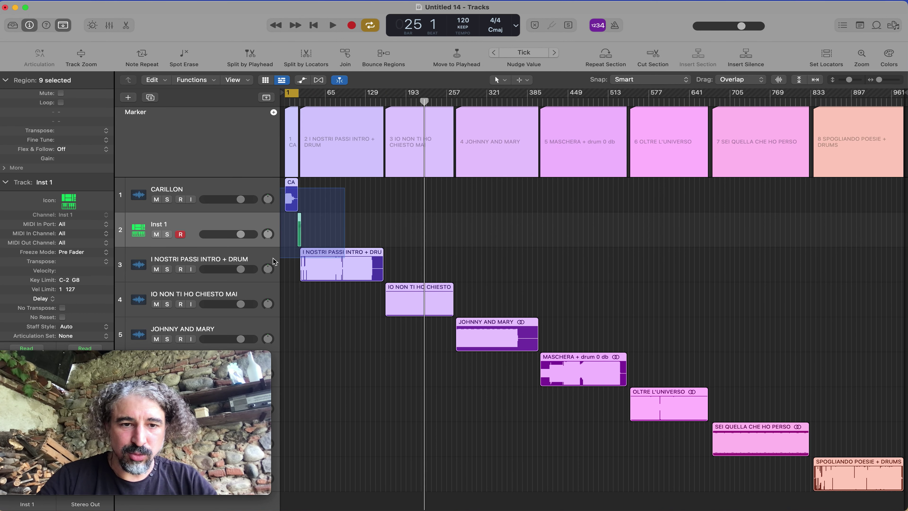
double_click(395, 103)
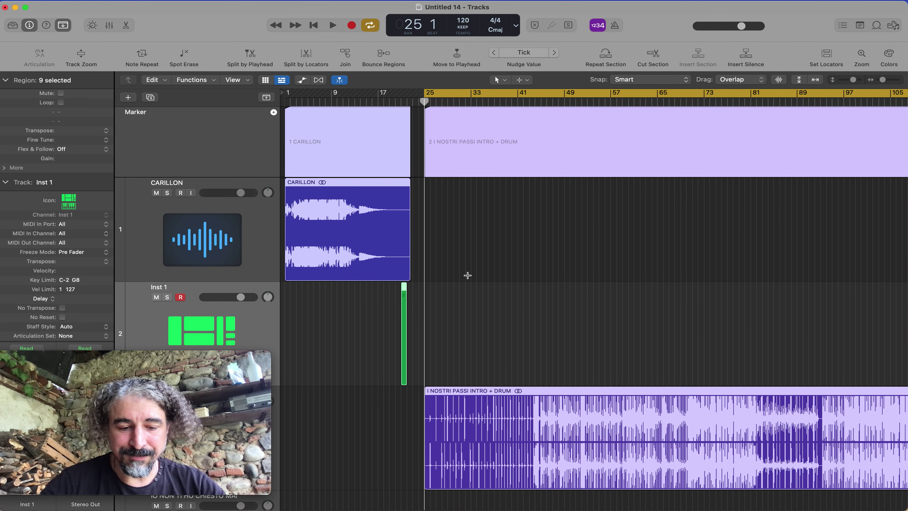
key(z)
click(195, 224)
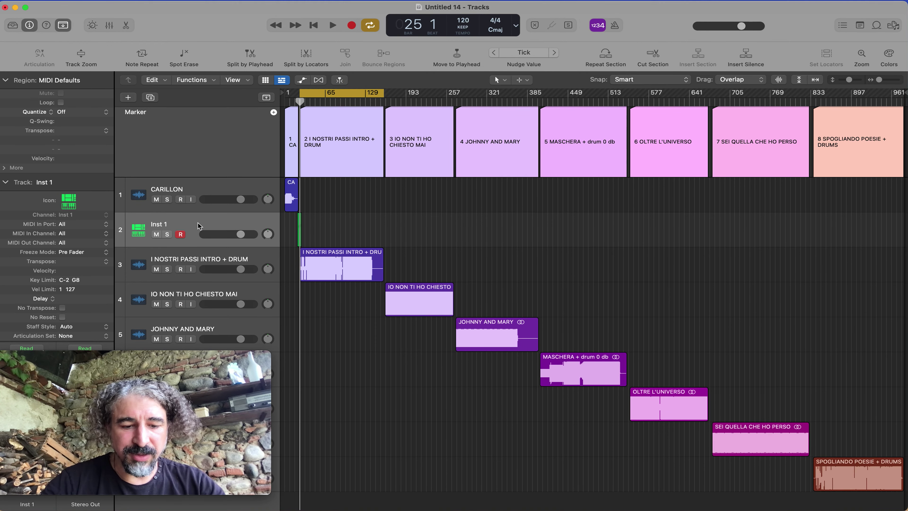
click(150, 97)
click(151, 97)
click(150, 97)
click(150, 98)
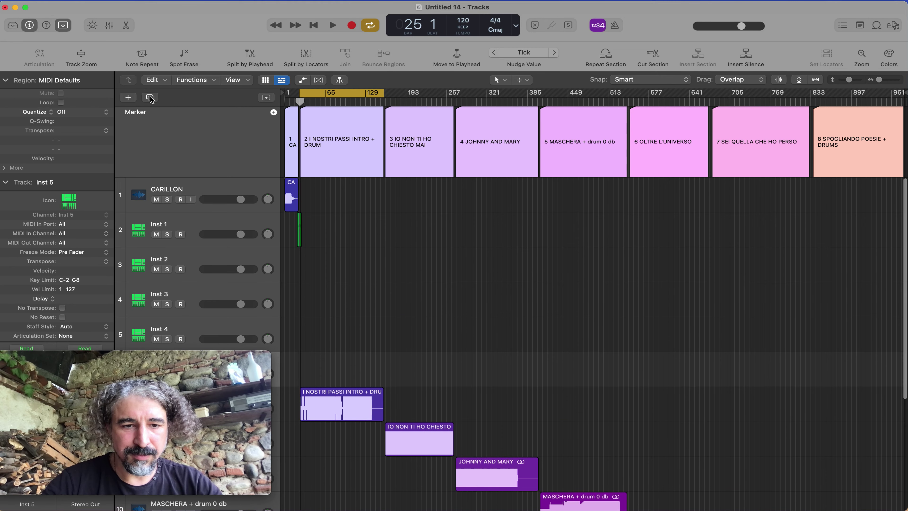
key(super+z)
key(super+z)
key(super+z)
key(super+z)
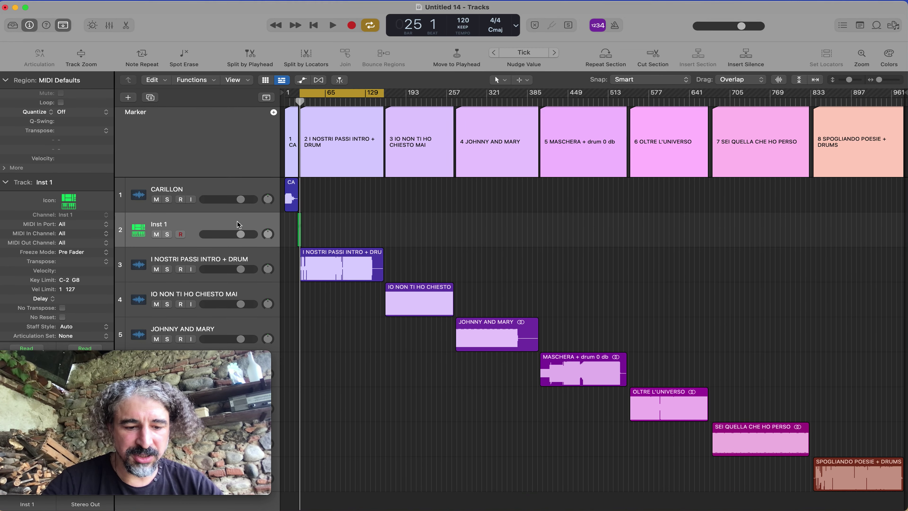
Step: Duplicate the Inst 1 track with its bar 21 region four times directly below the original
drag(238, 226, 263, 327)
scroll(290, 307, down, 2)
drag(264, 285, 268, 295)
scroll(317, 250, up, 2)
scroll(317, 249, up, 1)
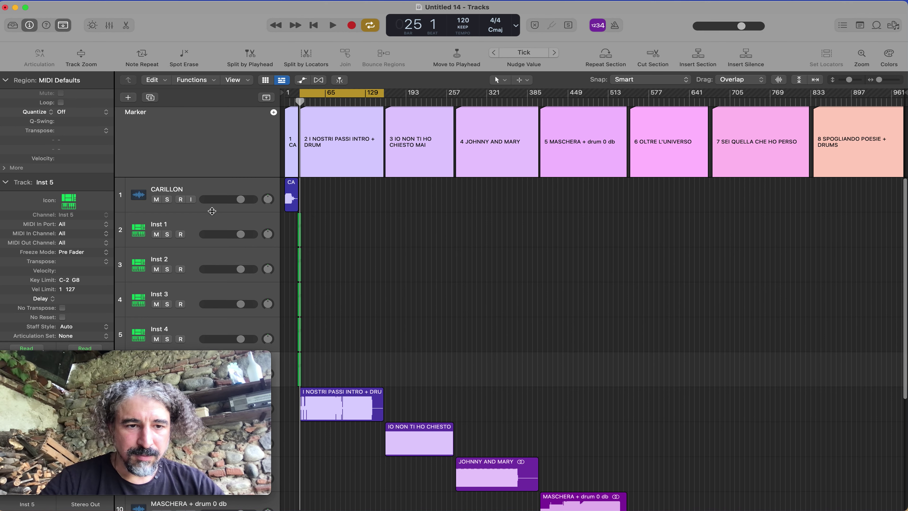
Step: Move instrument tracks so one follows each of I NOSTRI PASSI, IO NON TI HO CHIESTO MAI, JOHNNY AND MARY and OLTRE L'UNIVERSO
click(236, 255)
key(super+BackSpace)
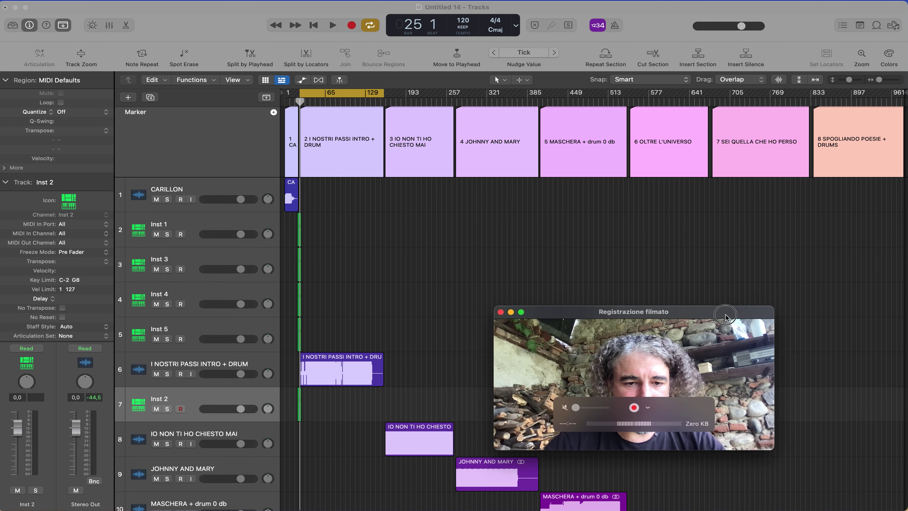
drag(236, 255, 234, 444)
drag(249, 245, 251, 479)
scroll(292, 356, down, 3)
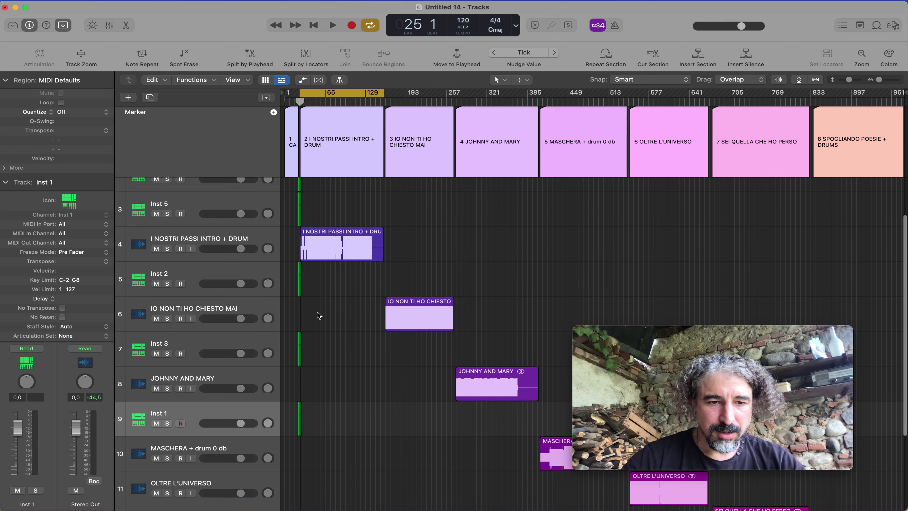
drag(246, 205, 249, 491)
scroll(350, 349, down, 4)
scroll(350, 349, up, 6)
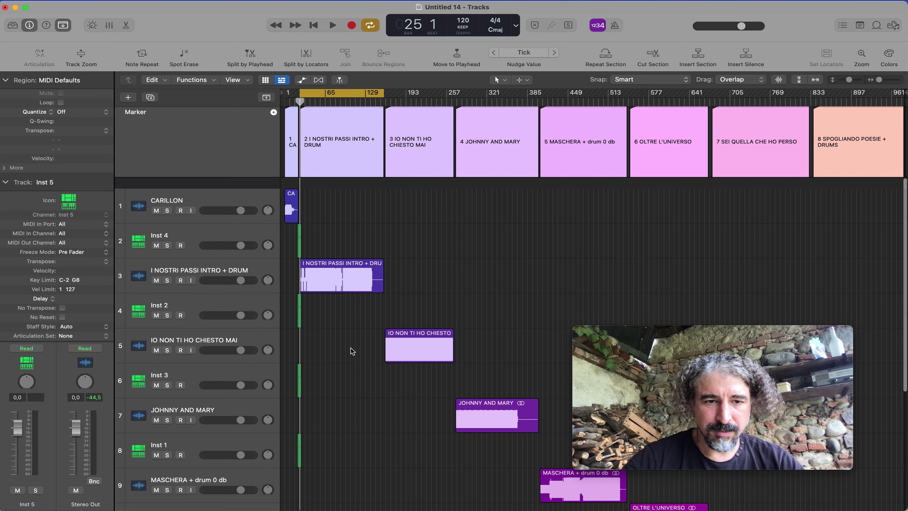
Step: Create a new instrument track below Inst 4 and copy the Inst 4 region at bar 21 onto it
click(252, 224)
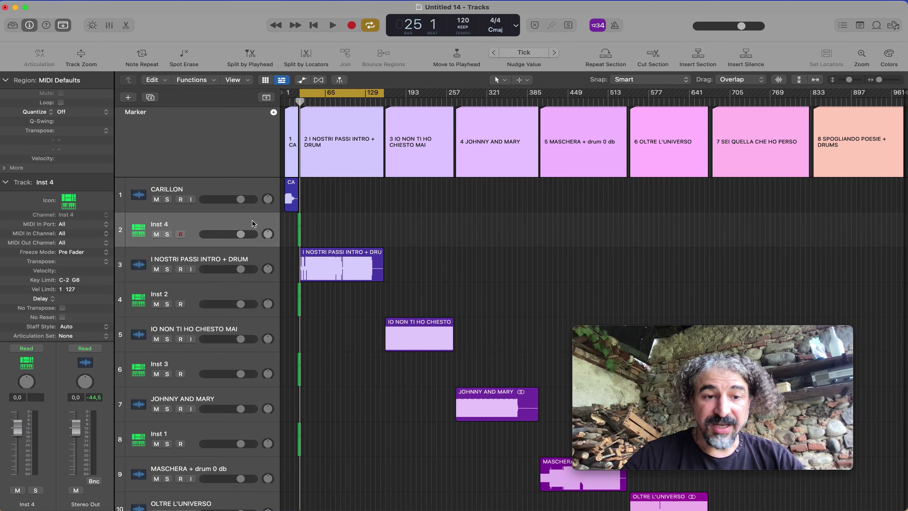
click(150, 97)
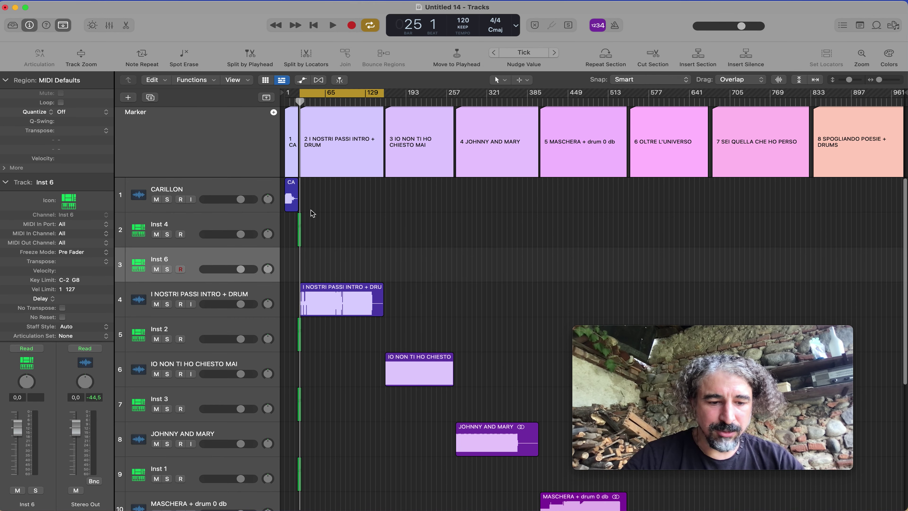
drag(334, 203, 285, 305)
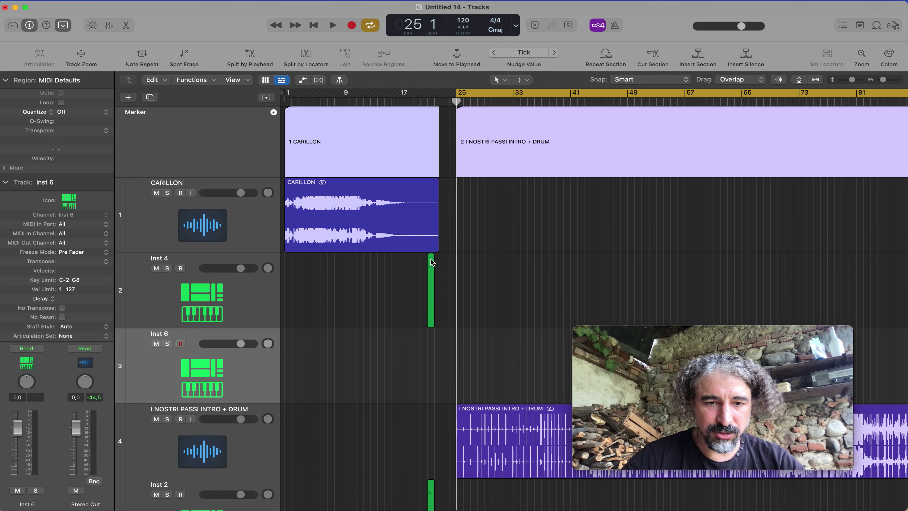
drag(431, 266, 431, 352)
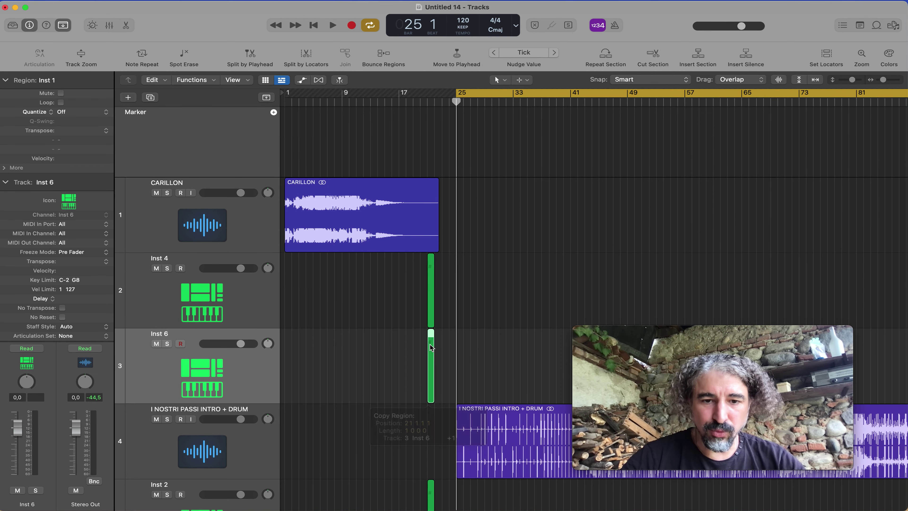
Step: Show the Event List for the Inst 4 region and delete its Go to Marker event
click(242, 300)
click(842, 25)
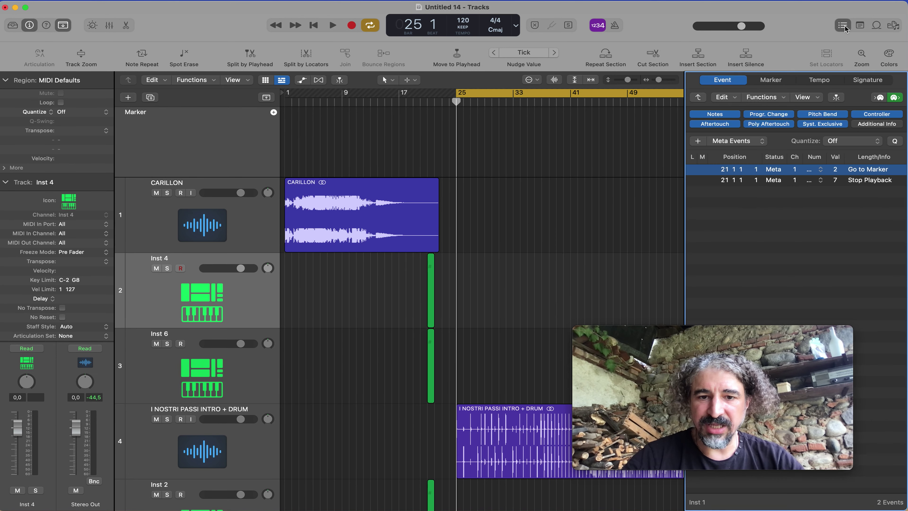
click(431, 282)
click(802, 171)
key(Delete)
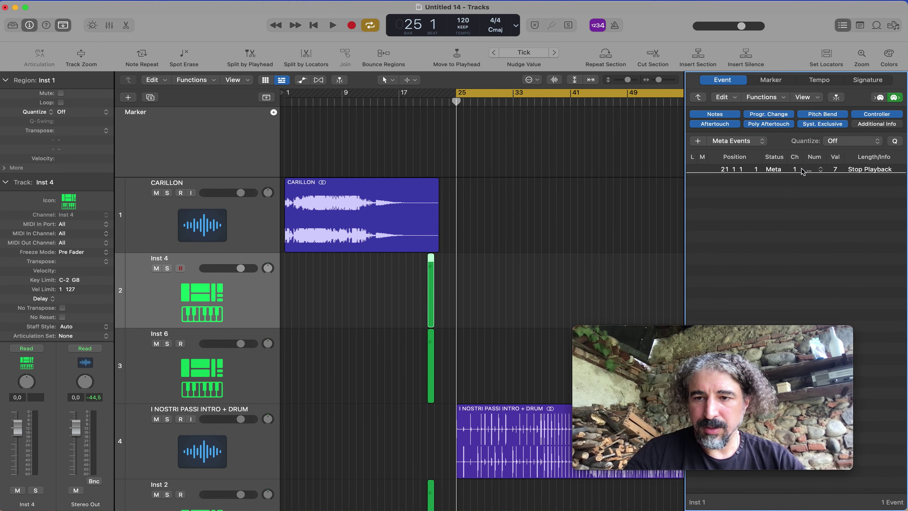
Step: Delete the Stop Playback event from the Inst 6 region at bar 21
click(237, 375)
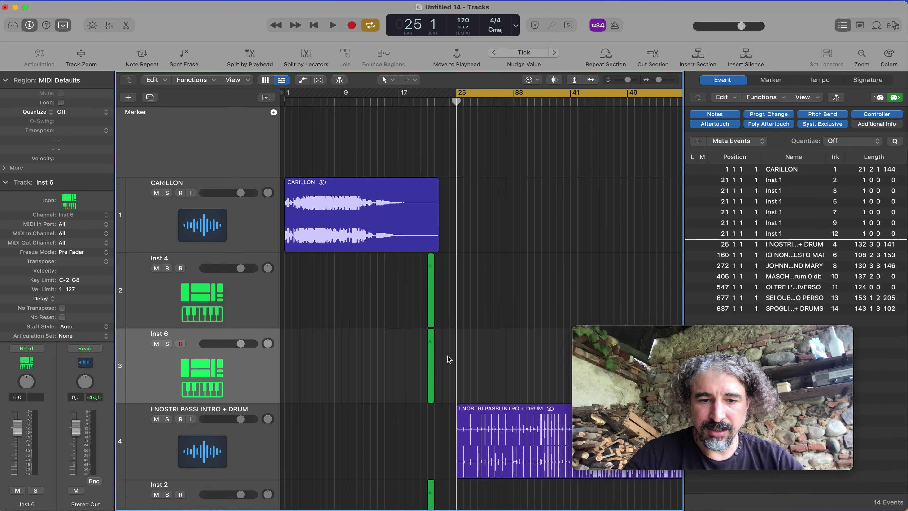
click(430, 353)
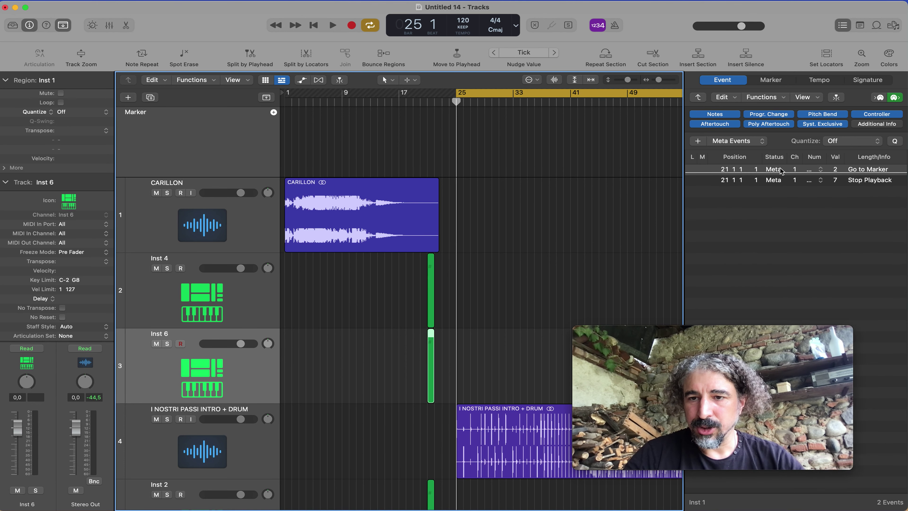
click(779, 179)
key(Delete)
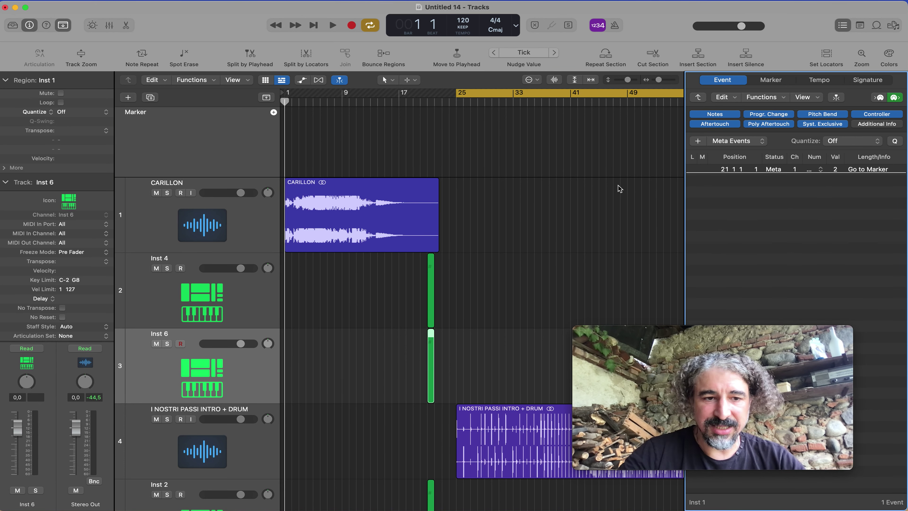
Step: Rename the Inst 4 track to STOP and the Inst 6 track to GO TO MARKER 2
double_click(177, 257)
text(STOP)
double_click(176, 333)
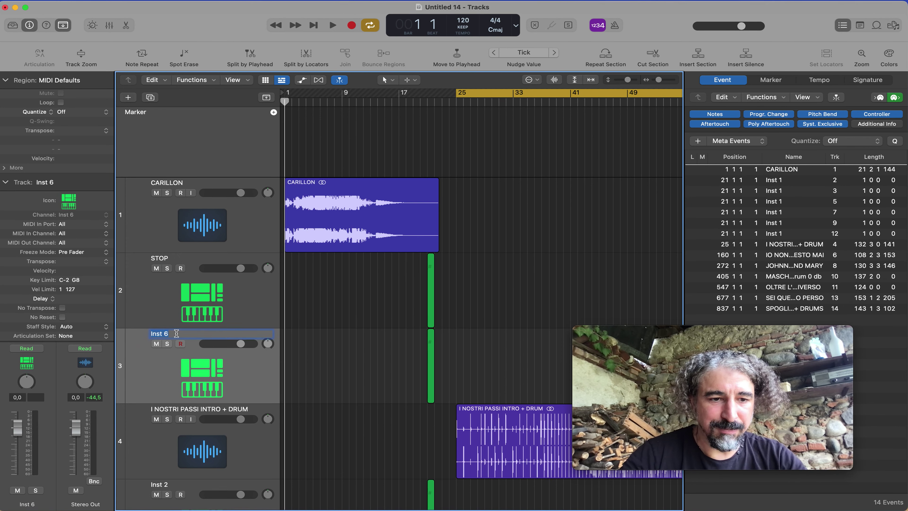
text(GO TO MARKER)
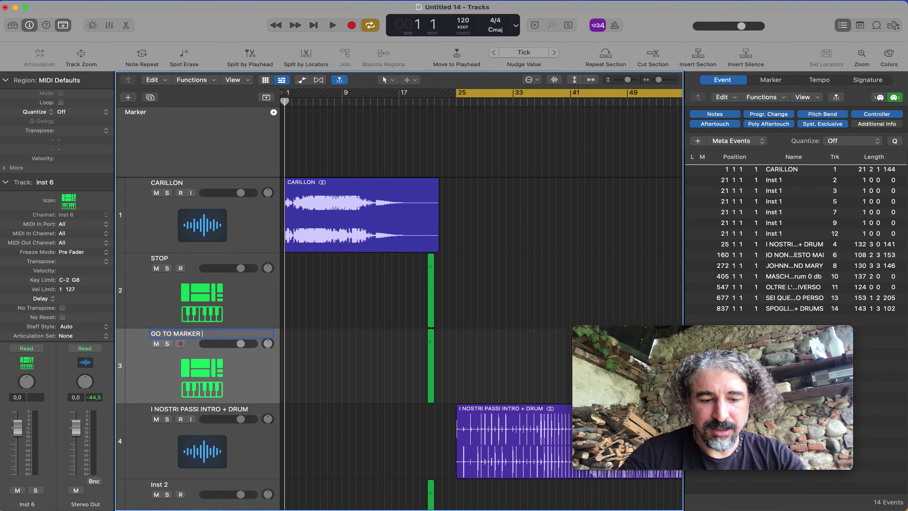
text( 2)
key(Return)
Step: Move the Inst 2 region to bar 142 and trim the end of the I NOSTRI PASSI INTRO + DRUM region to about 115 bars long
scroll(367, 431, down, 3)
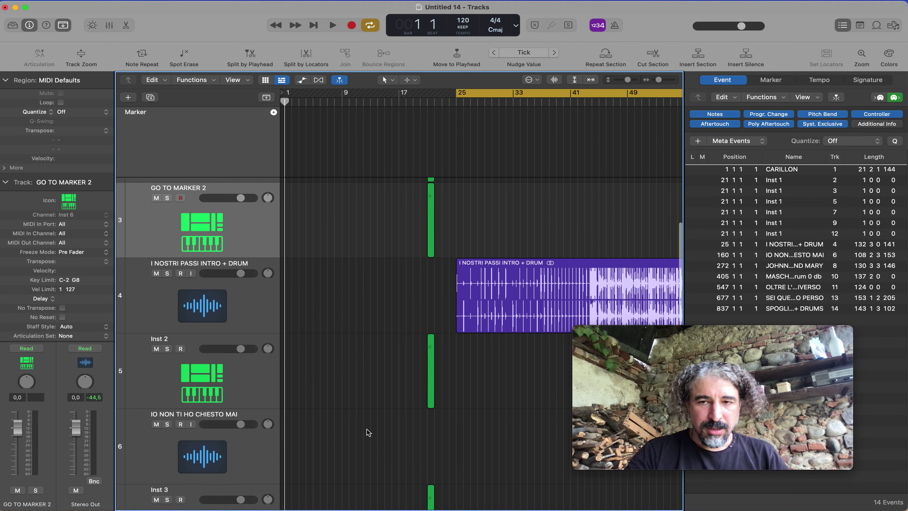
click(845, 29)
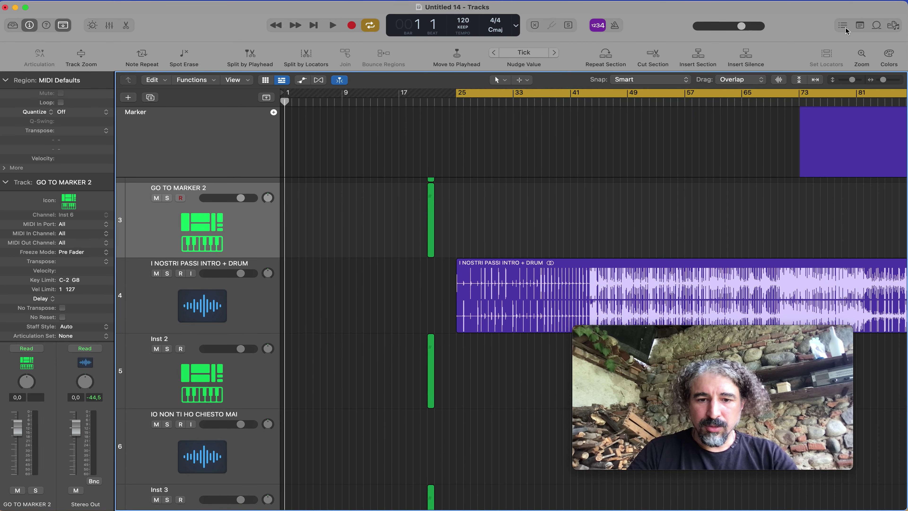
click(232, 390)
scroll(311, 381, right, 5)
key(z)
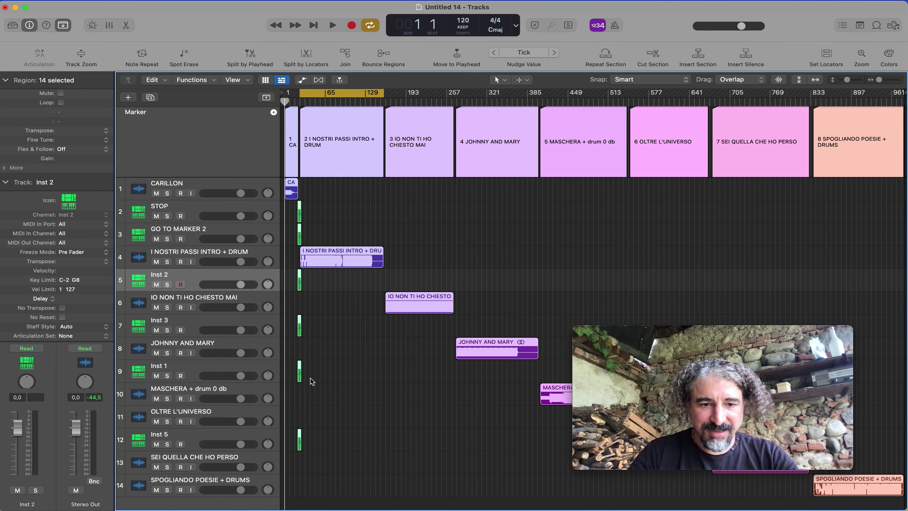
click(299, 284)
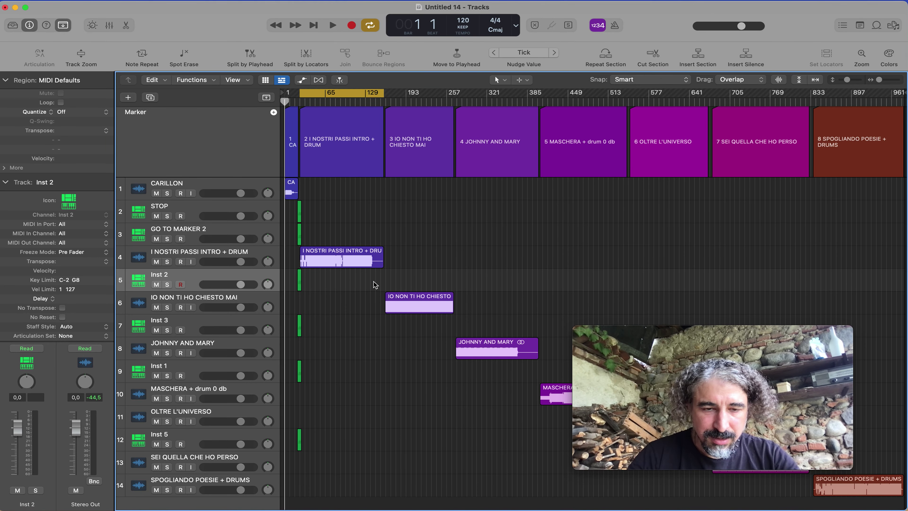
drag(432, 243, 277, 312)
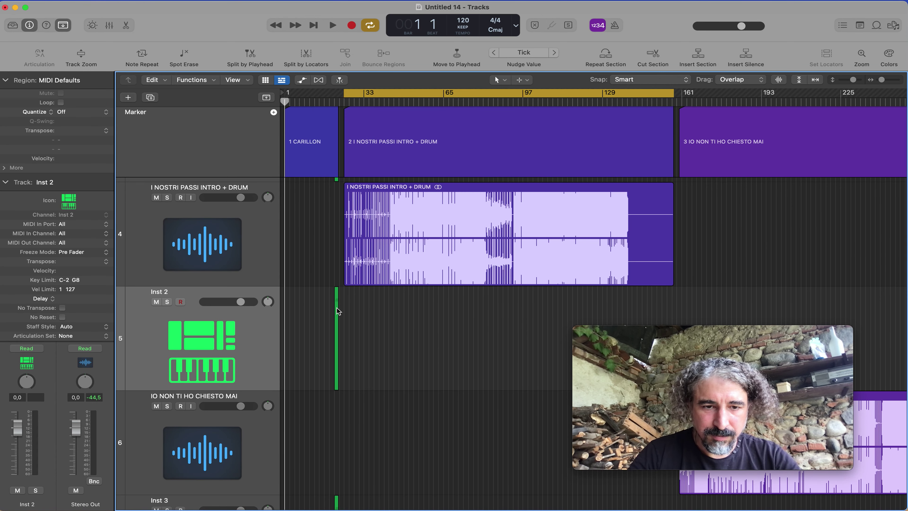
drag(338, 310, 635, 302)
click(671, 280)
Step: Set the Inst 2 region's Go to Marker event to 3 in the Event List, and hide the list
click(842, 25)
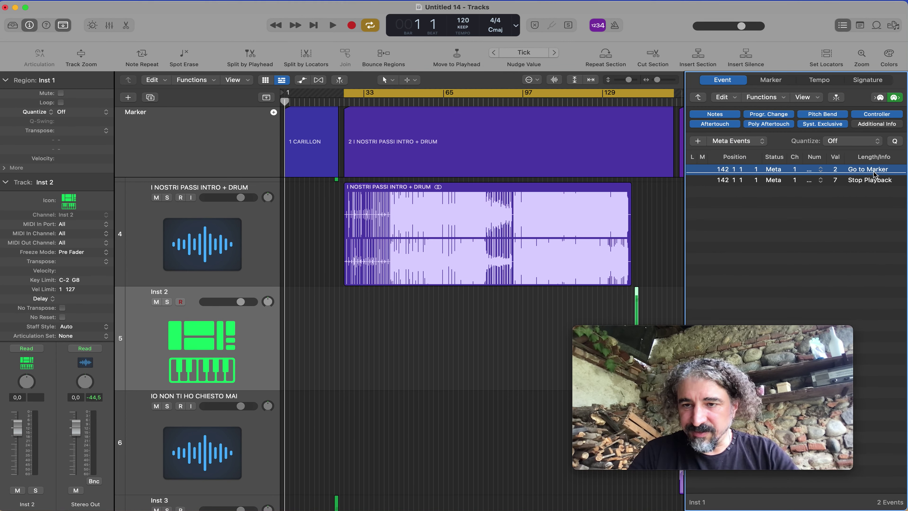
drag(835, 168, 835, 166)
scroll(334, 368, down, 5)
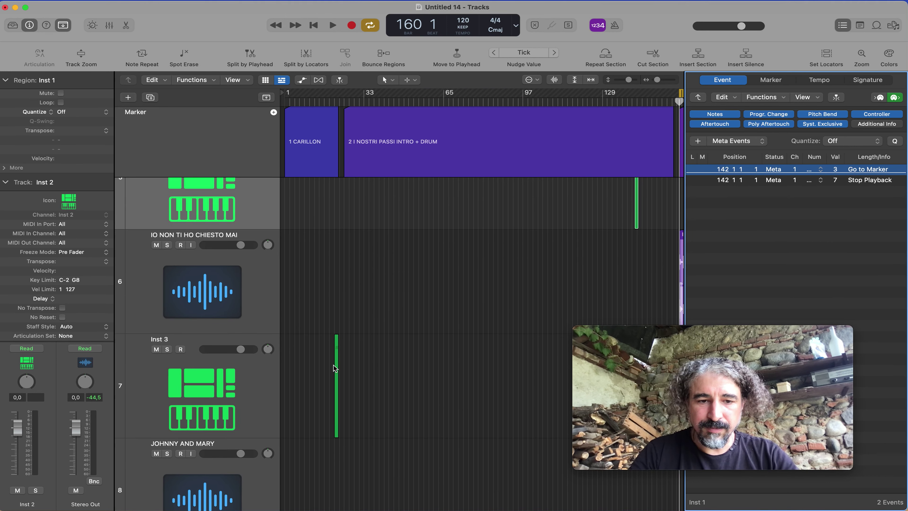
click(844, 25)
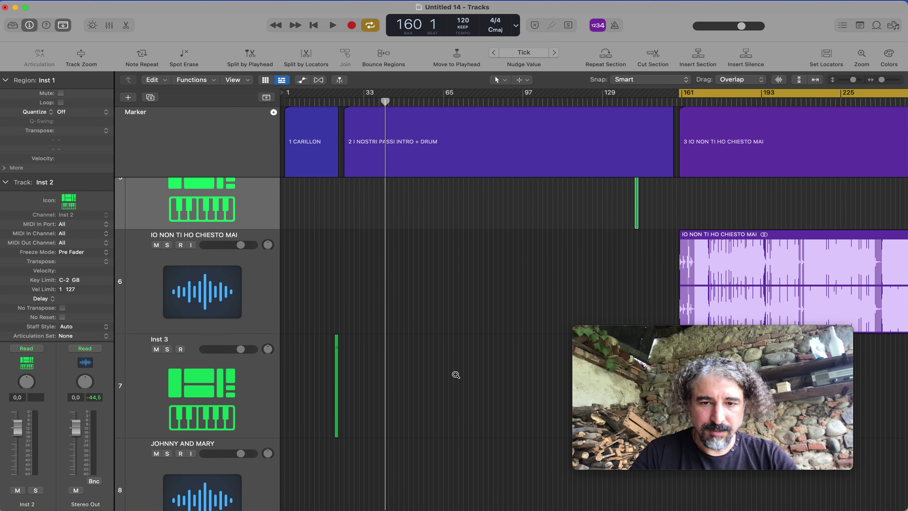
Step: Turn off cycle mode and move the Inst 3 region to bar 269, just after the end of IO NON TI HO CHIESTO MAI
key(z)
click(302, 330)
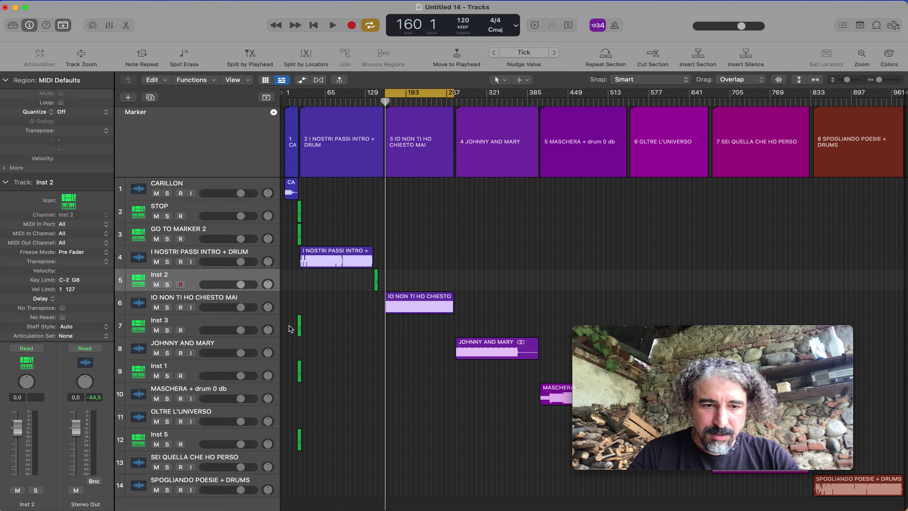
click(455, 103)
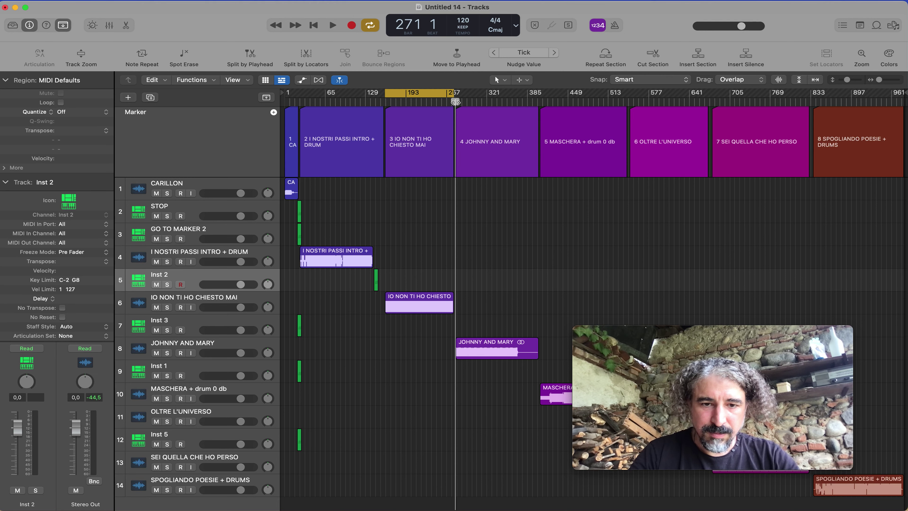
click(257, 319)
key(c)
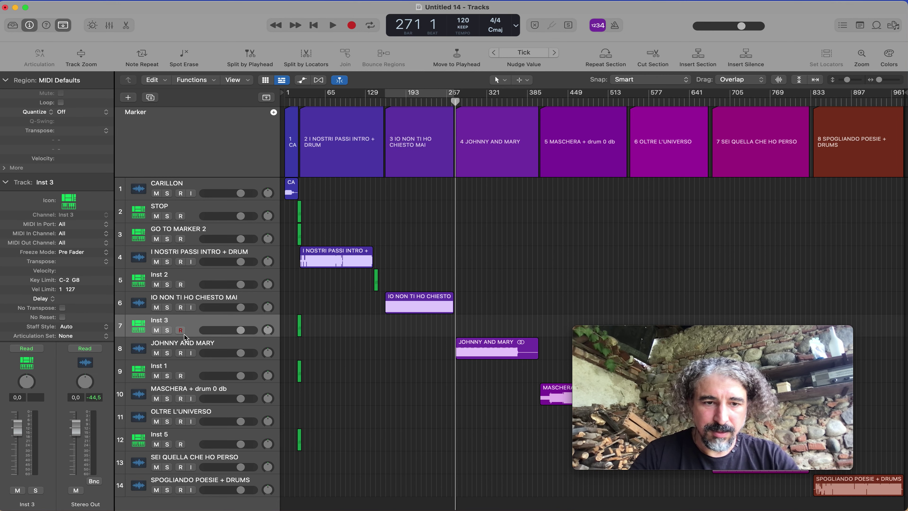
click(299, 326)
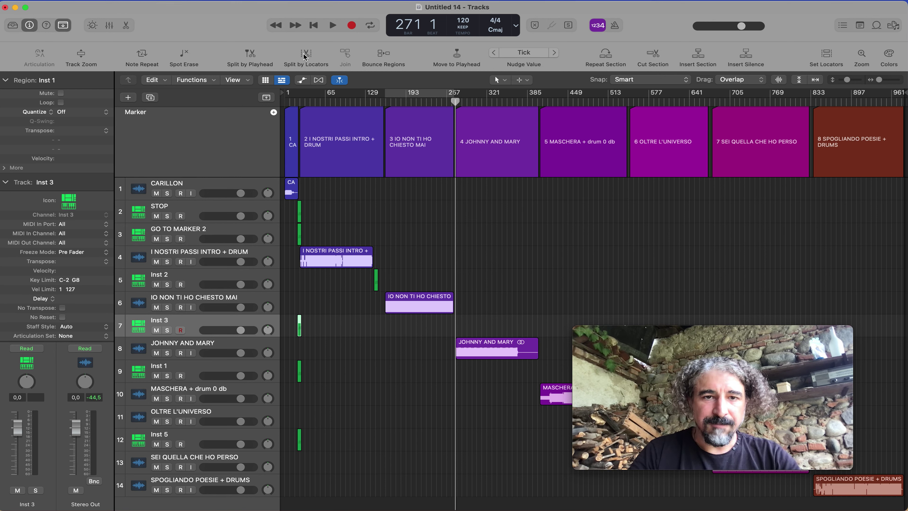
click(456, 56)
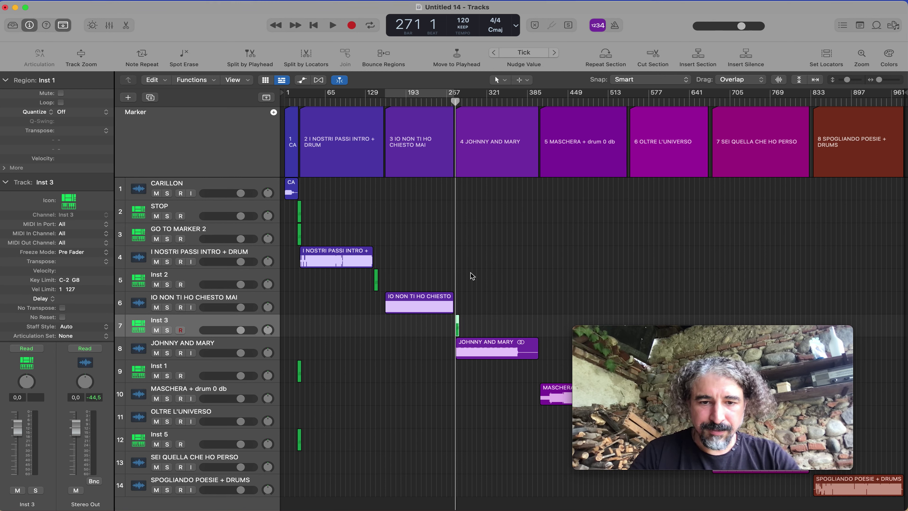
click(458, 326)
drag(488, 284, 426, 365)
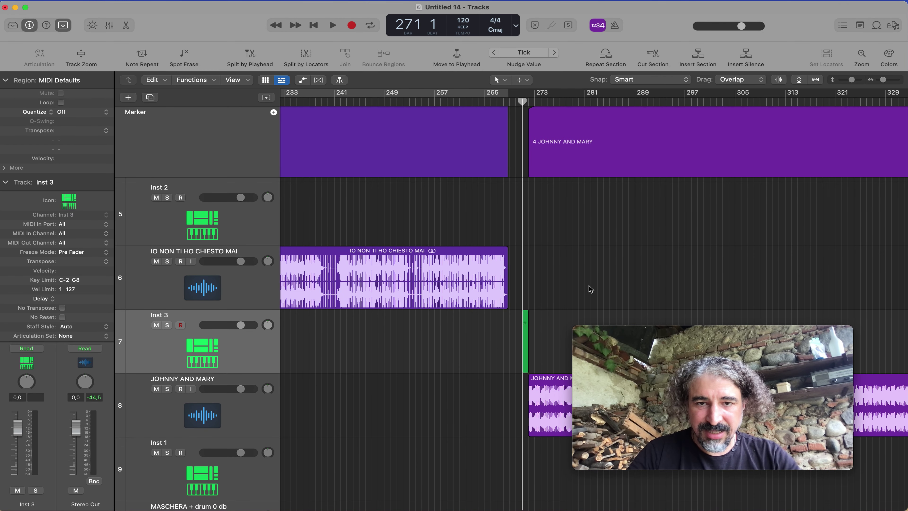
drag(528, 340, 515, 340)
Step: Set the Inst 3 region's Go to Marker event to 4 in the Event List, and hide the list
click(842, 25)
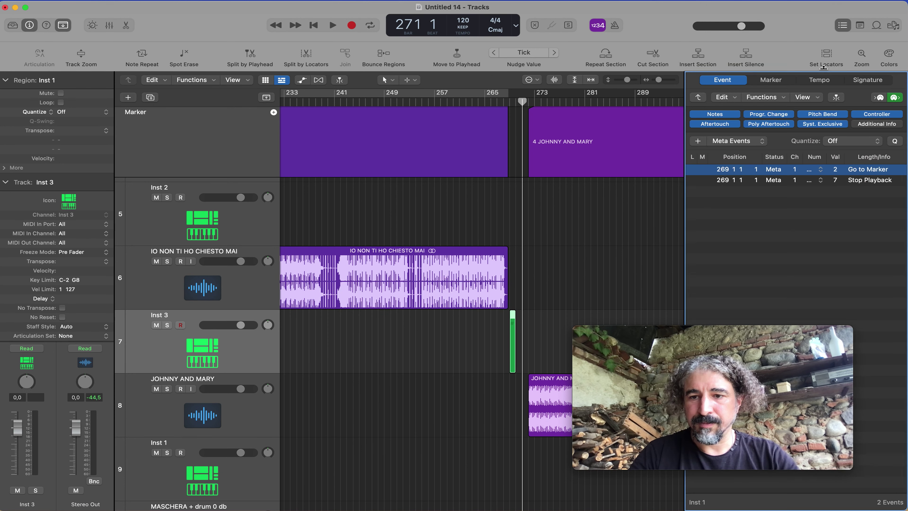
click(836, 170)
drag(837, 170, 836, 165)
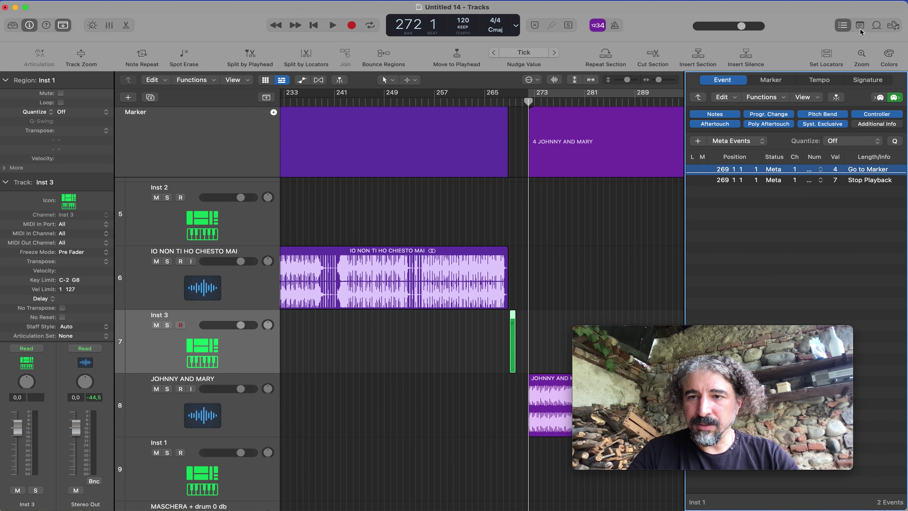
click(842, 25)
key(z)
drag(515, 244, 392, 376)
ctrl+alt+click(419, 263)
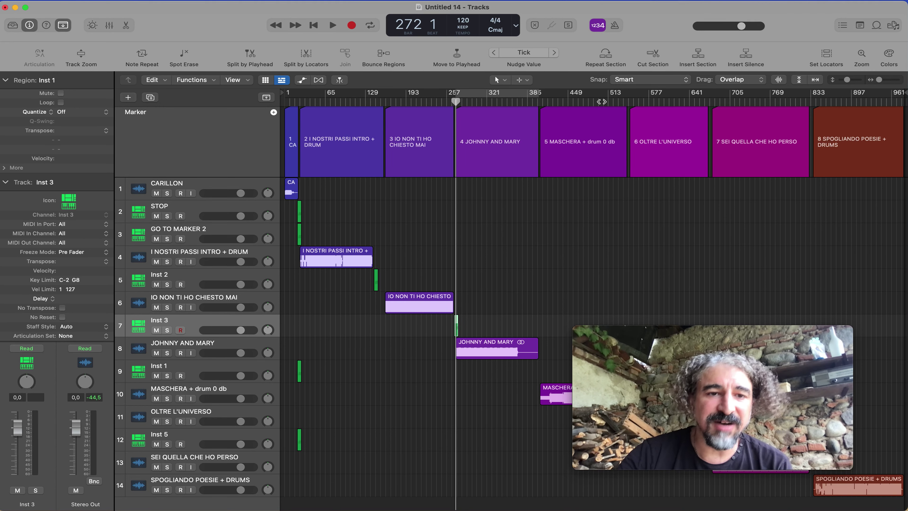
click(291, 141)
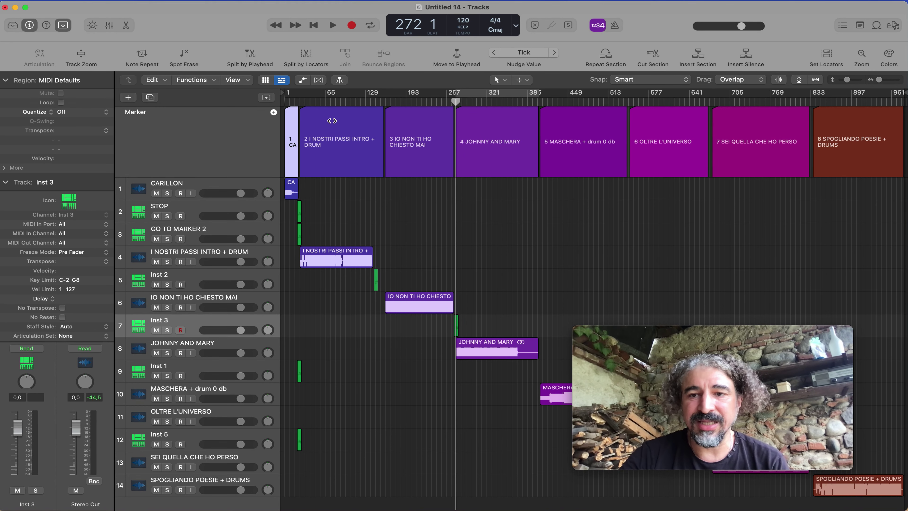
click(681, 154)
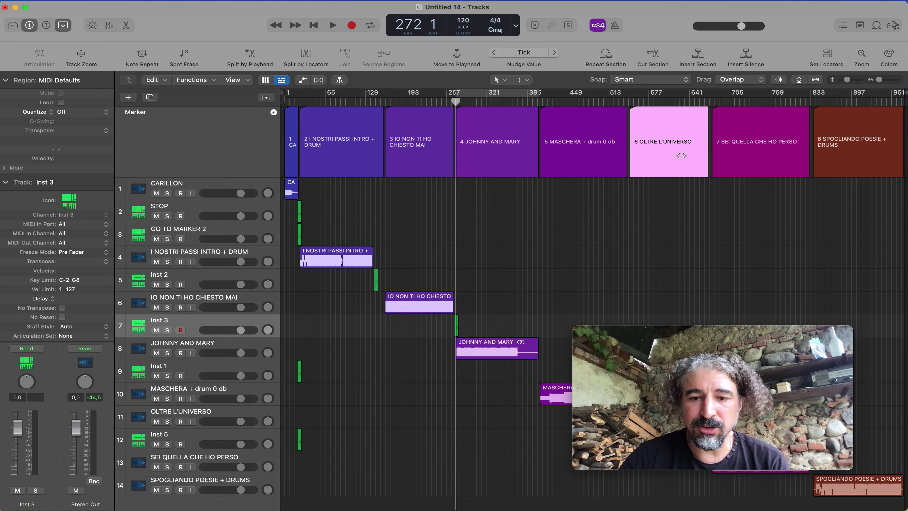
drag(706, 334, 796, 396)
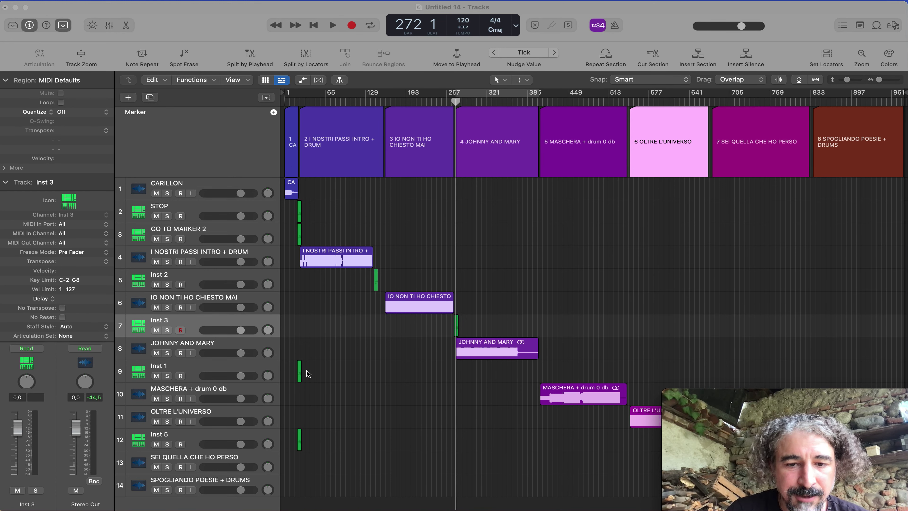
Step: Set the Go to Marker event of the GO TO MARKER 2 track's region to 6 in the Event List, and hide the list
click(300, 213)
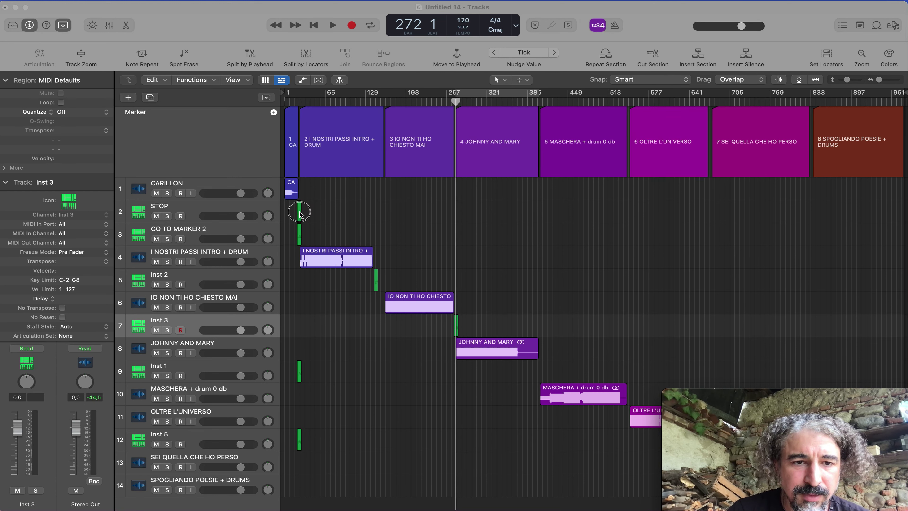
click(300, 235)
click(842, 29)
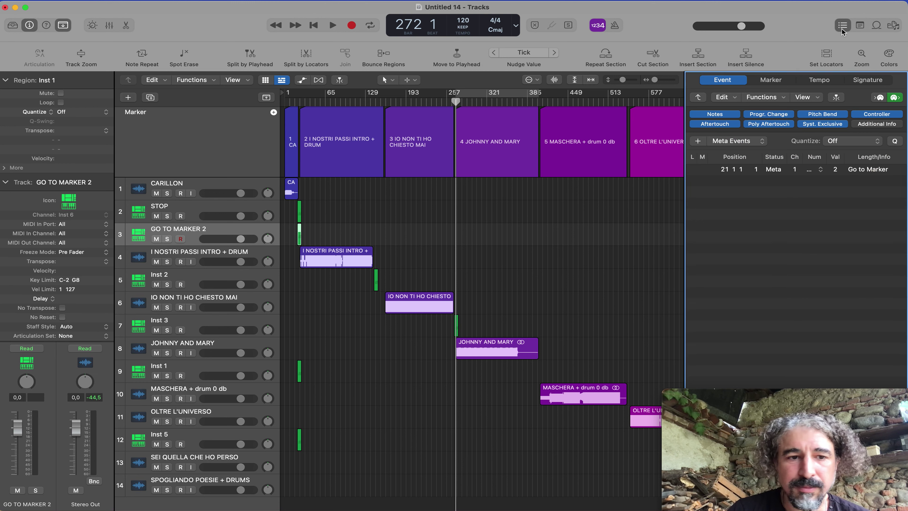
drag(837, 168, 837, 161)
click(842, 25)
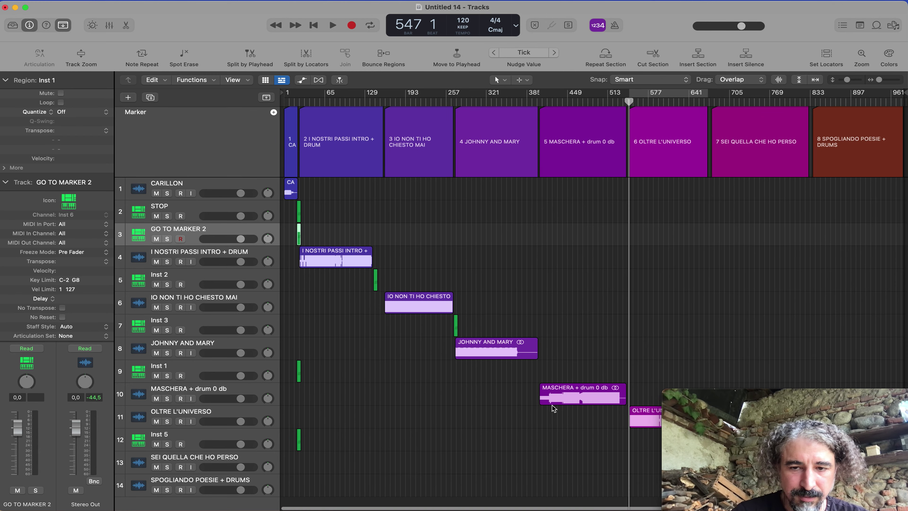
Step: Move the Inst 5 region to bar 671, at the end of OLTRE L'UNIVERSO, and set its Go to Marker event to 3
drag(741, 404, 704, 183)
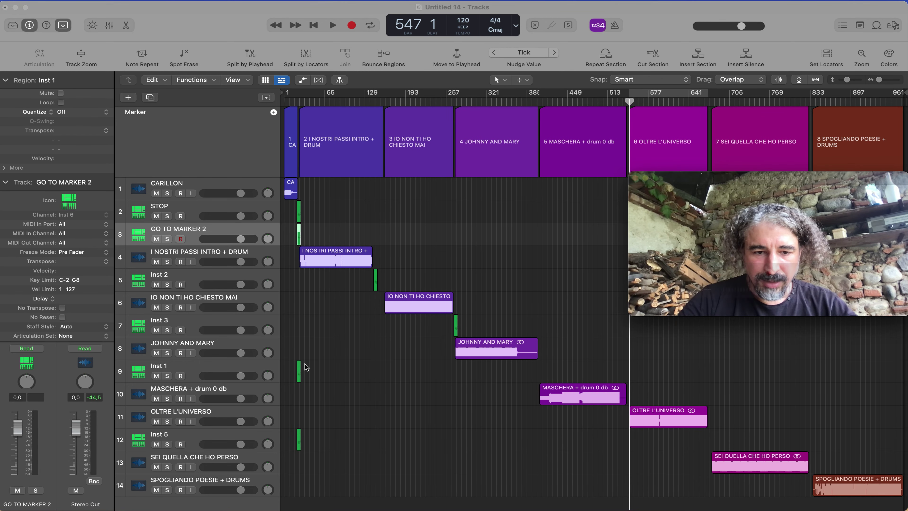
click(226, 436)
click(707, 102)
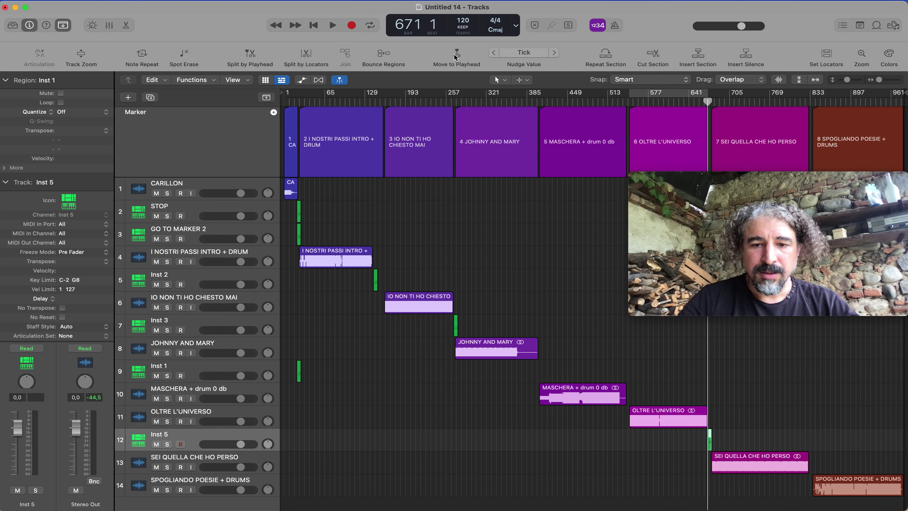
key(;)
click(710, 438)
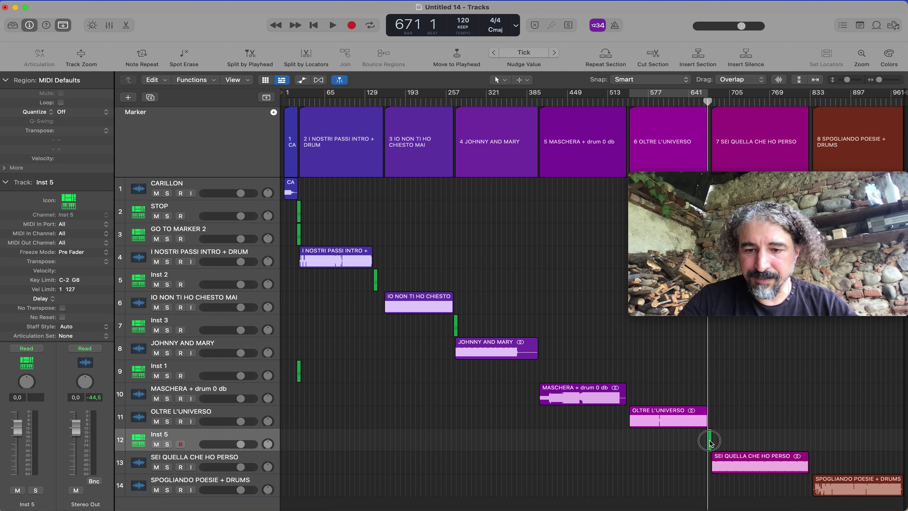
click(277, 436)
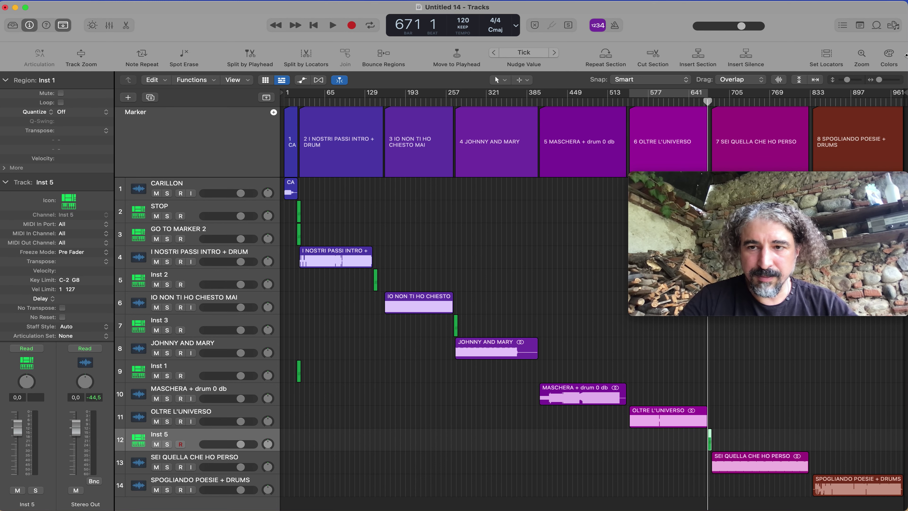
click(843, 26)
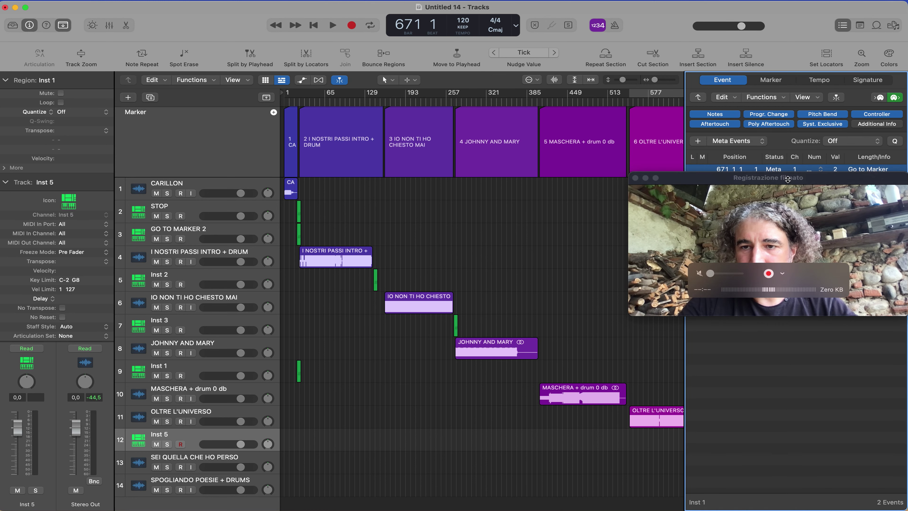
drag(836, 168, 836, 162)
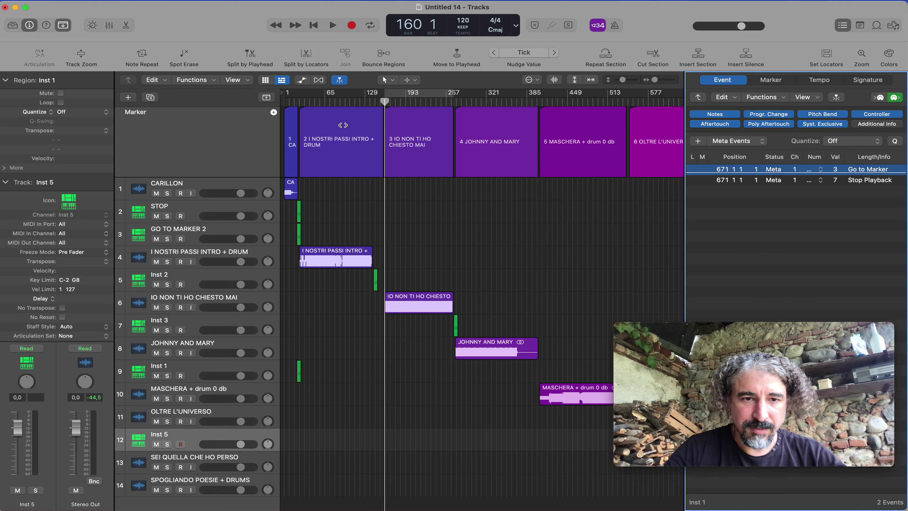
Step: Play the project from about bar 20 to test the STOP and GO TO MARKER 2 regions after CARILLON
drag(342, 124, 302, 224)
key(super+z)
drag(348, 192, 331, 210)
click(350, 102)
key(space)
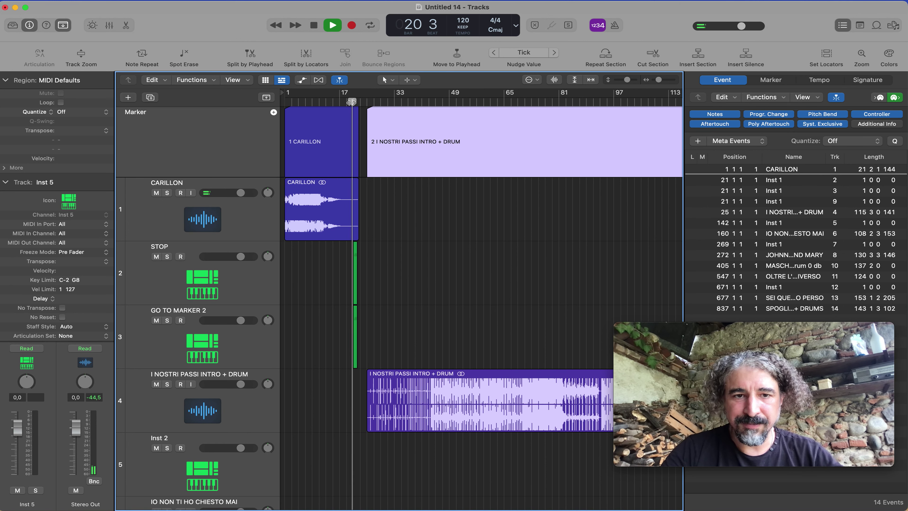
click(352, 103)
key(space)
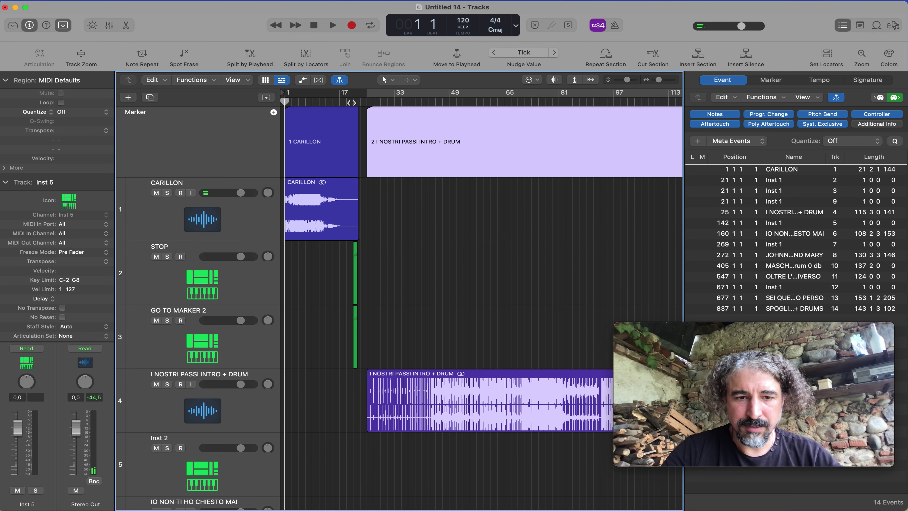
Step: Hide the Event List and open the STOP track's region at bar 21 in the Piano Roll
click(843, 26)
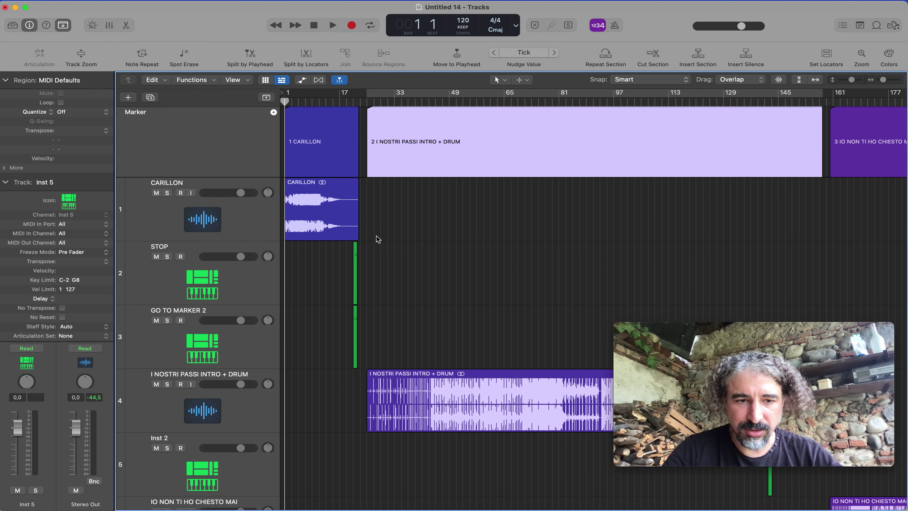
click(355, 268)
double_click(356, 269)
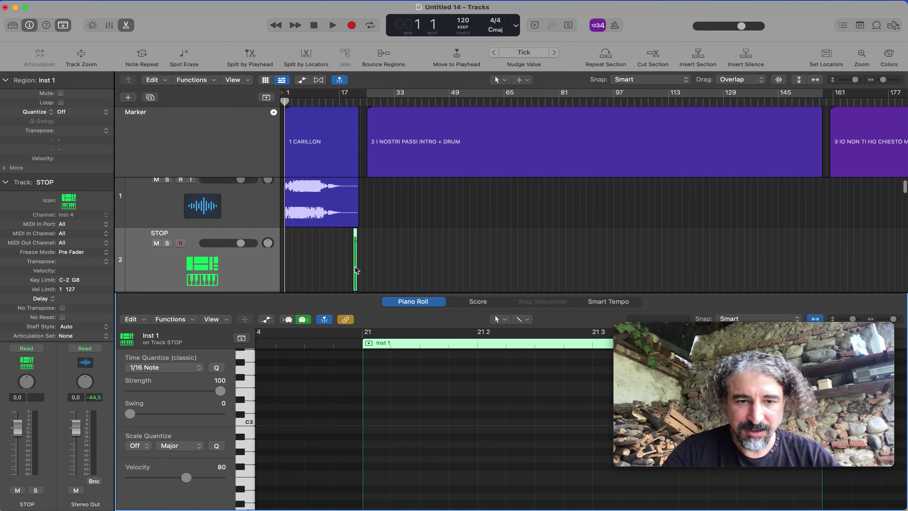
Step: Hide the Piano Roll and inspect the meta events of the STOP and GO TO MARKER 2 regions at bar 21 in the Event List
key(e)
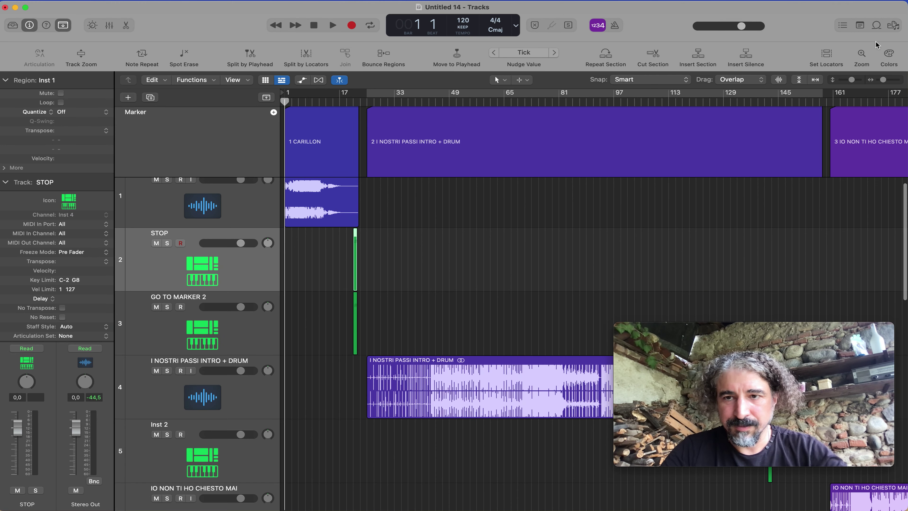
click(842, 25)
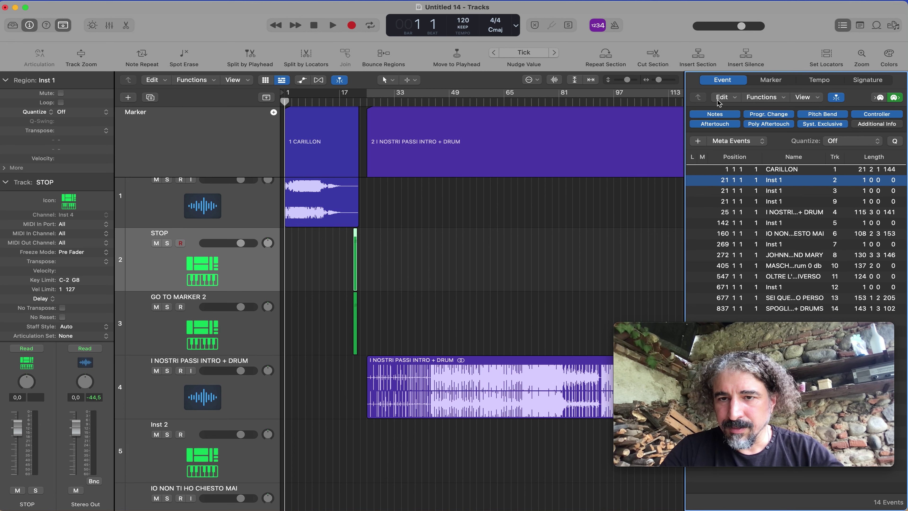
click(355, 260)
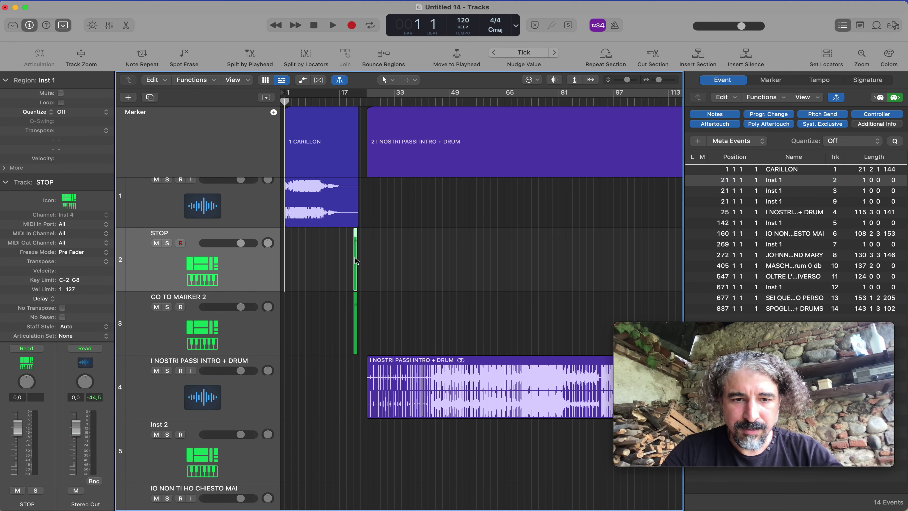
double_click(355, 261)
key(e)
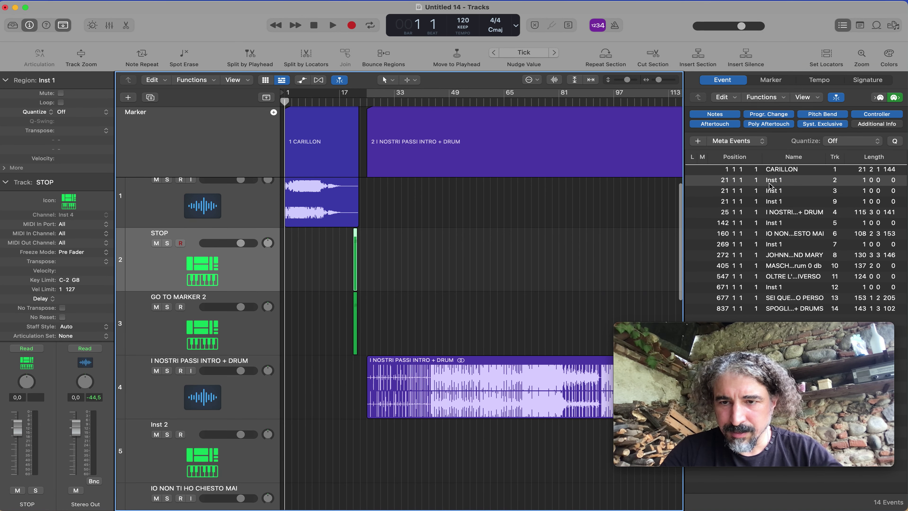
double_click(781, 182)
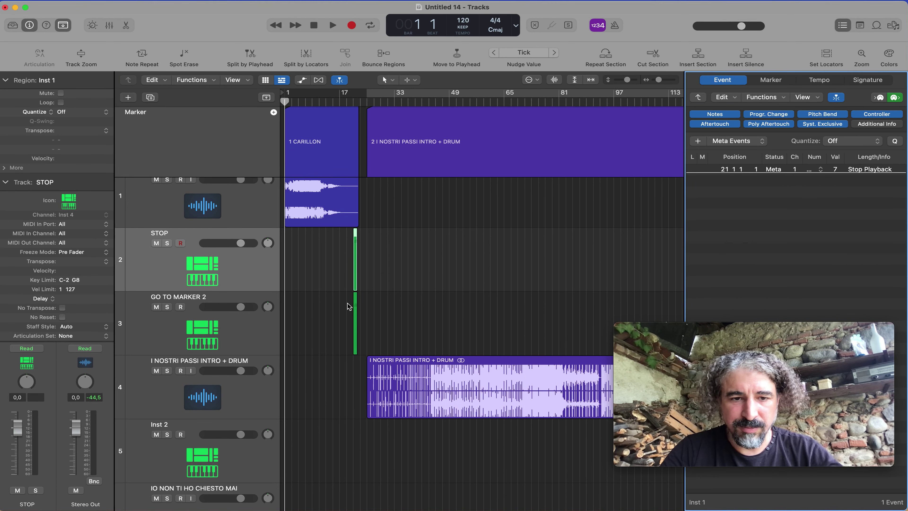
click(356, 309)
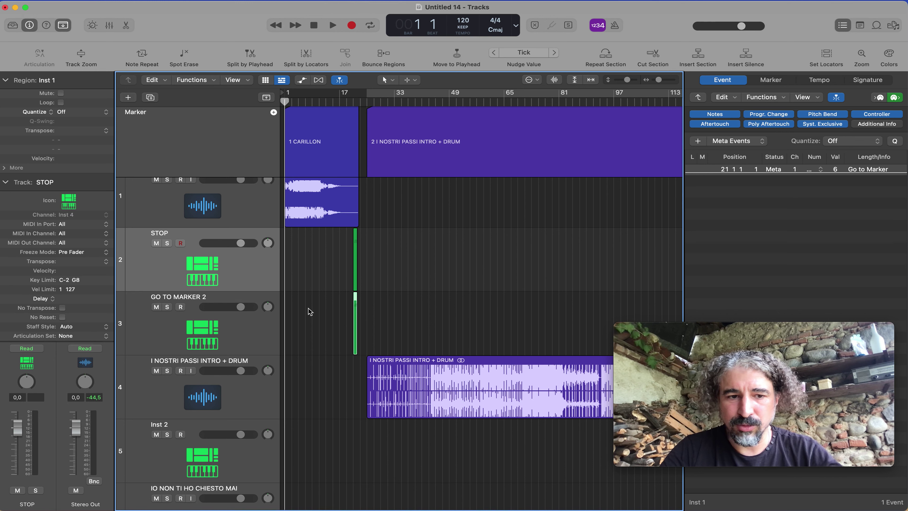
click(237, 324)
click(349, 102)
key(space)
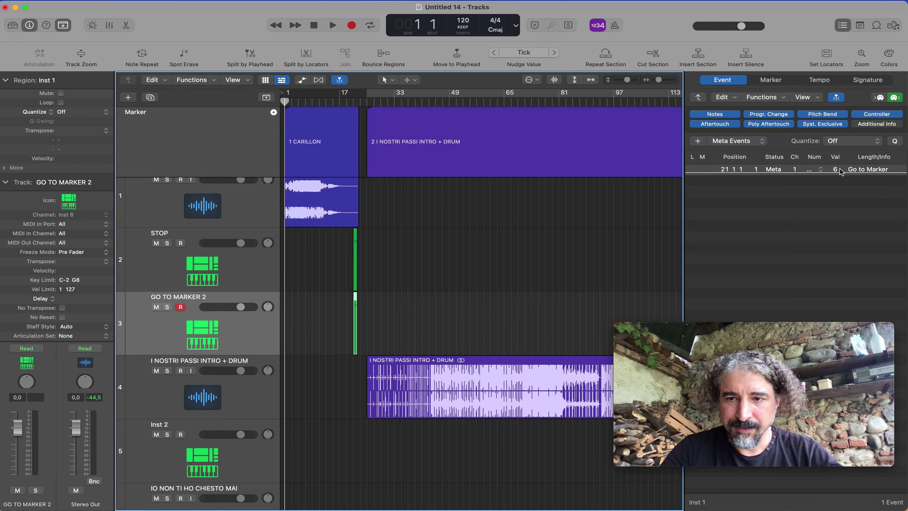
Step: Delete the STOP track together with its region at bar 21
click(232, 262)
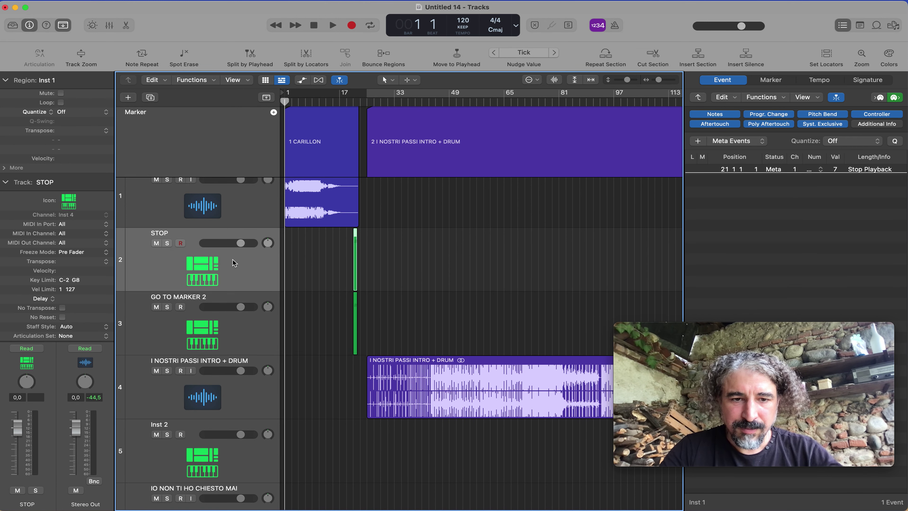
key(super+BackSpace)
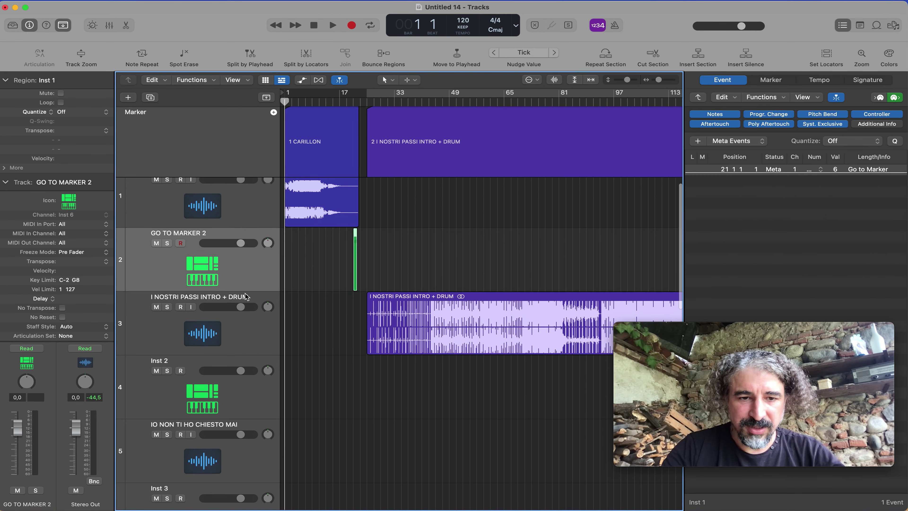
Step: Play the project from about bar 18 to test the GO TO MARKER 2 region's jump after CARILLON
click(352, 103)
click(353, 102)
key(space)
key(space)
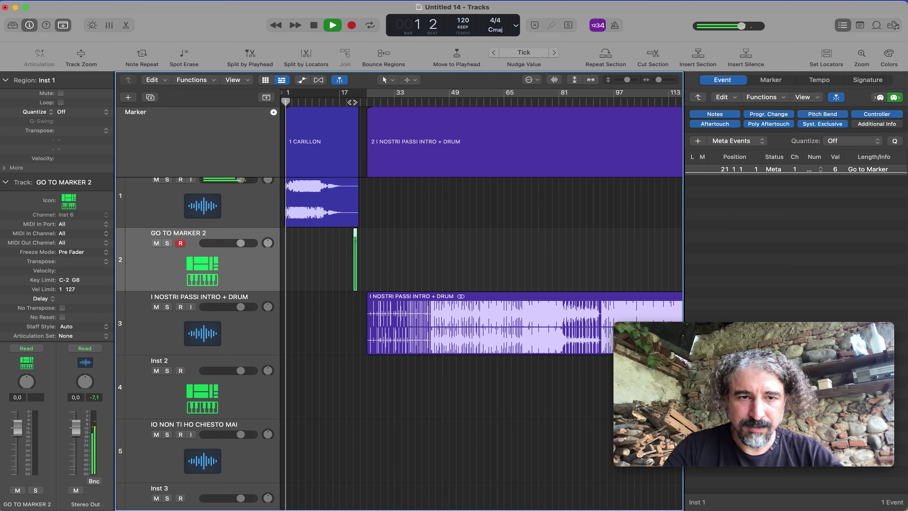
click(353, 102)
key(Return)
click(343, 102)
key(space)
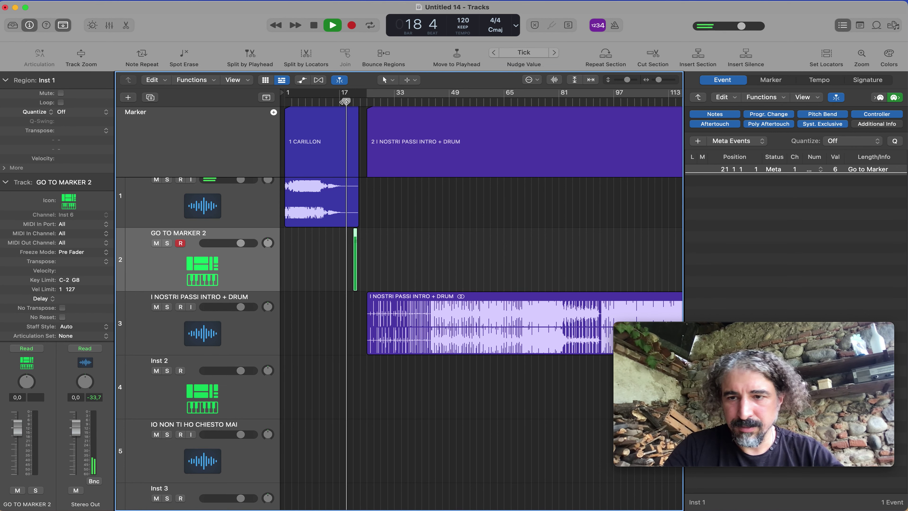
click(819, 169)
click(818, 168)
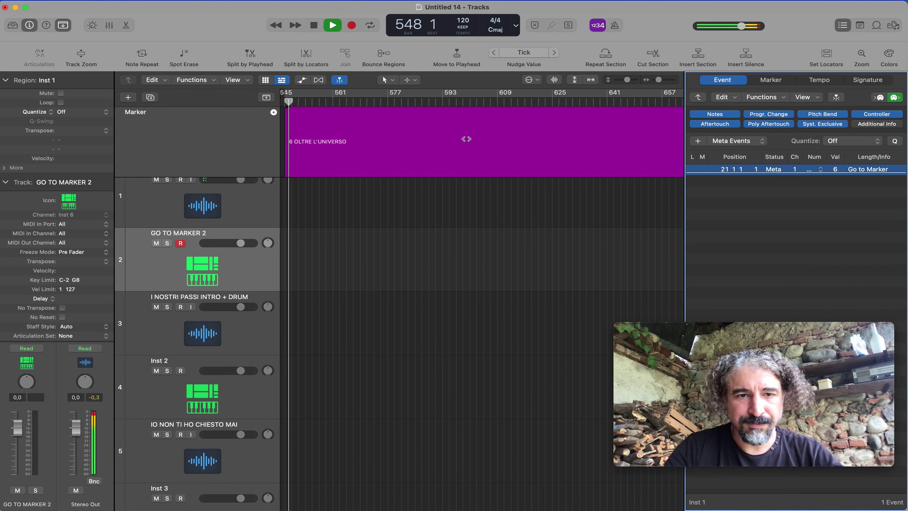
Step: Play the end of OLTRE L'UNIVERSO from about bar 670 without cycling to test the Inst 5 region's jump, and stop playback
scroll(466, 138, right, 10)
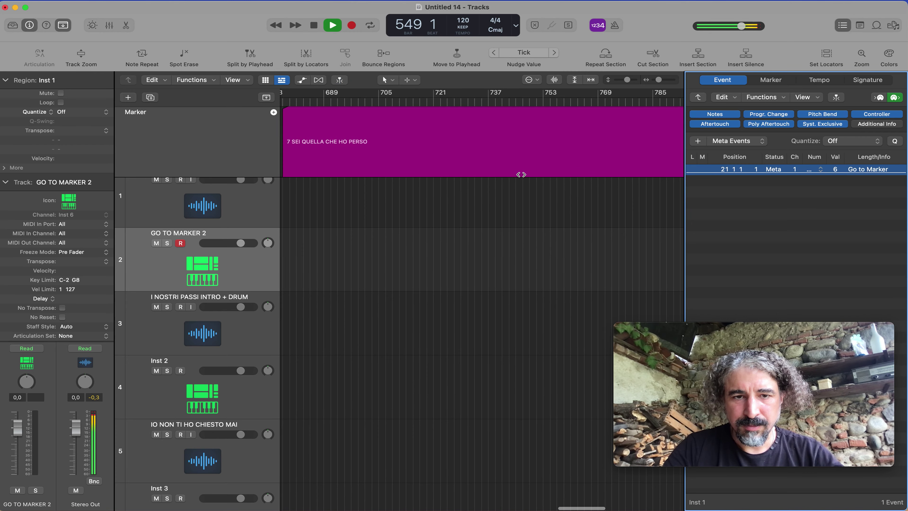
click(478, 102)
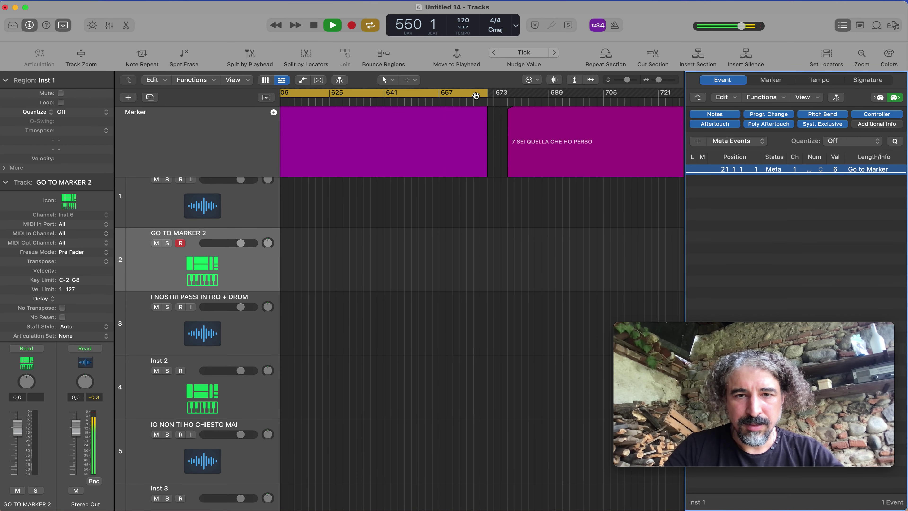
key(z)
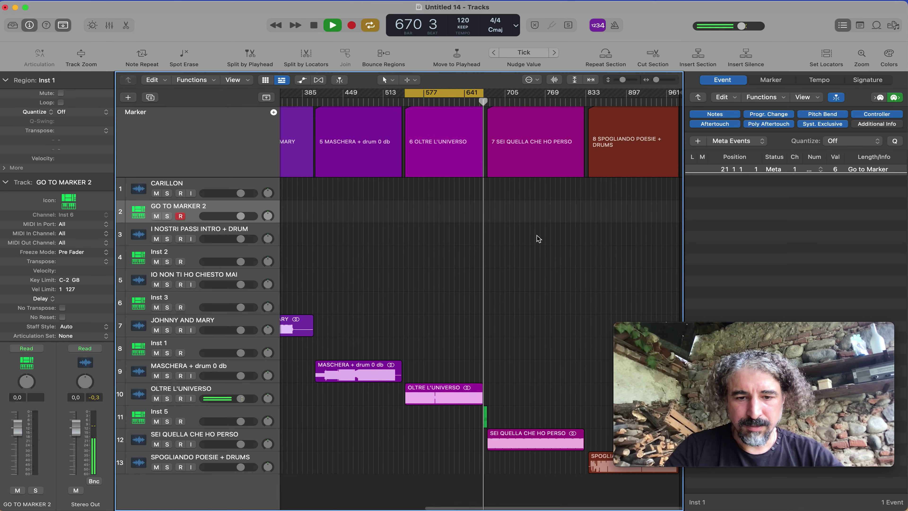
click(474, 95)
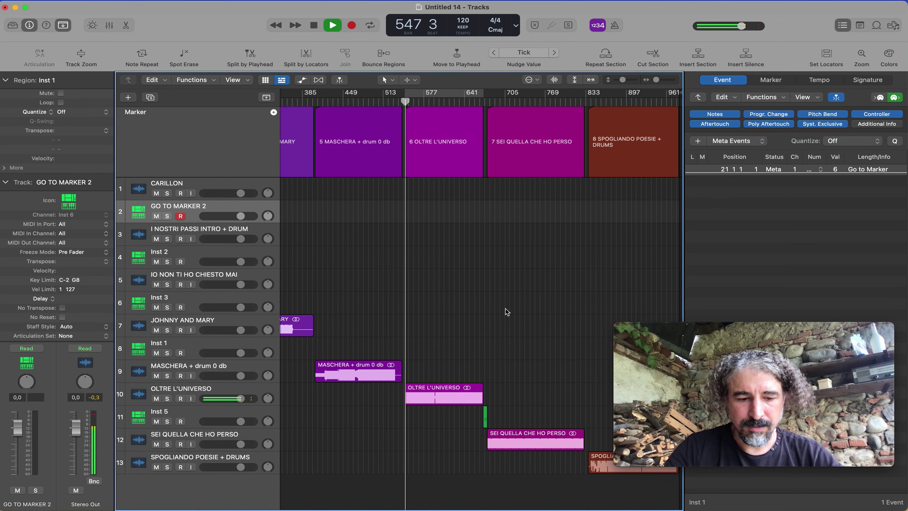
drag(517, 297, 440, 459)
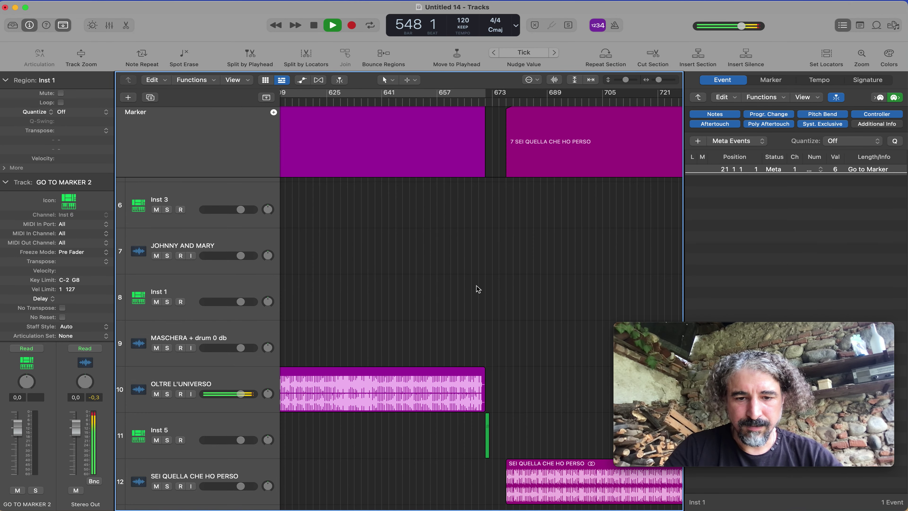
click(477, 102)
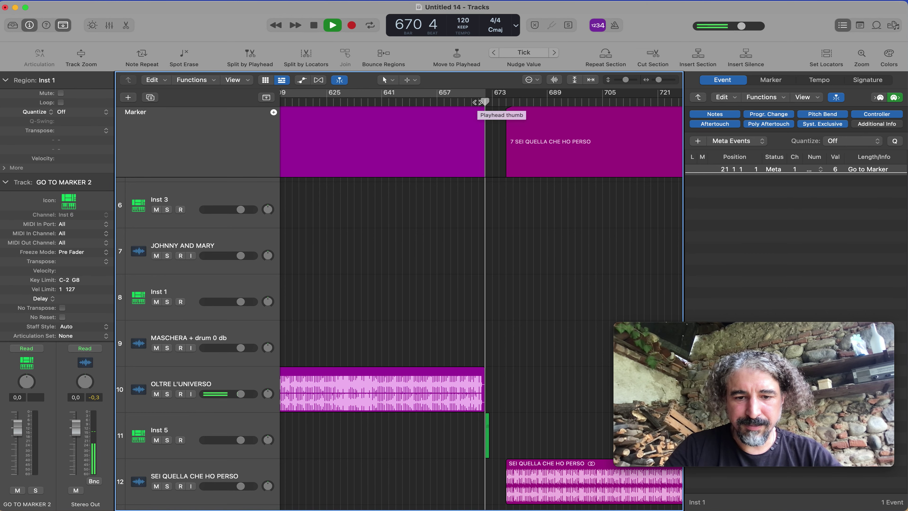
key(space)
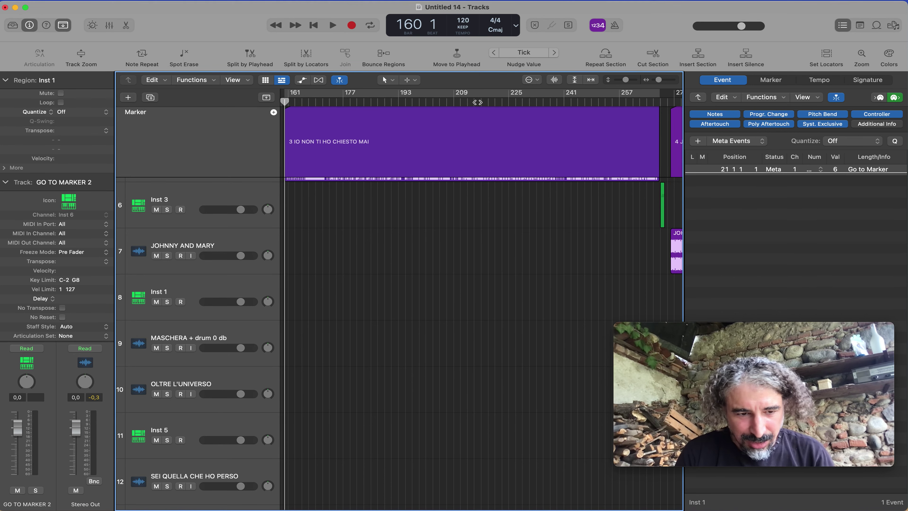
Step: Fit all regions of the project into the Tracks area and clear the selection
key(super+a)
key(z)
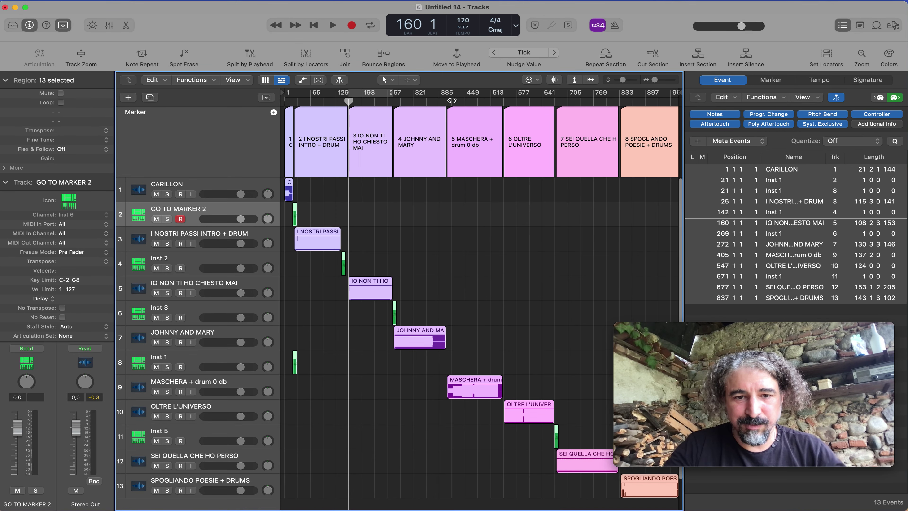
click(509, 289)
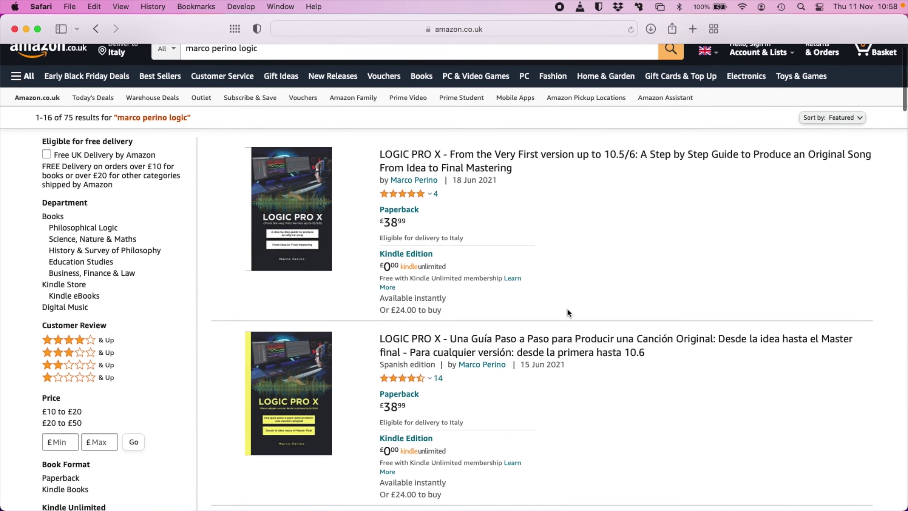
Step: Browse the Logic Pro books in the Amazon search results in Safari
scroll(567, 309, down, 3)
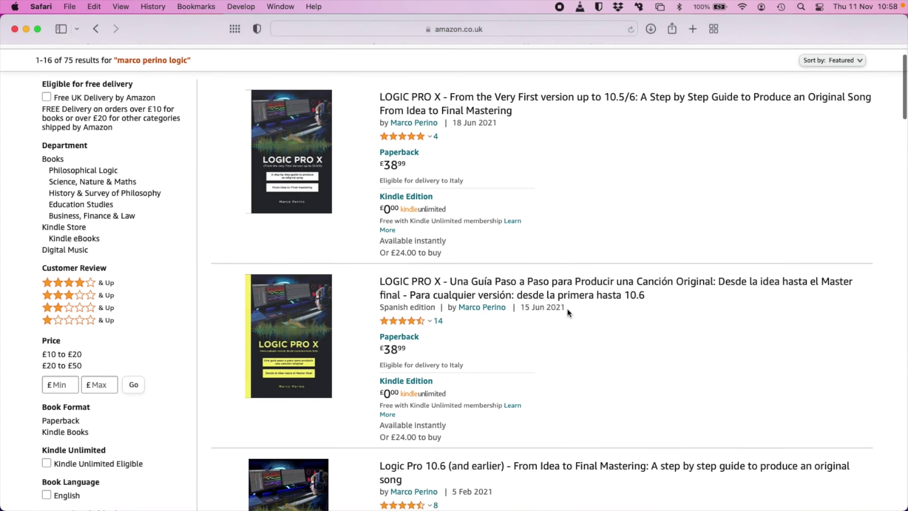
scroll(568, 310, down, 5)
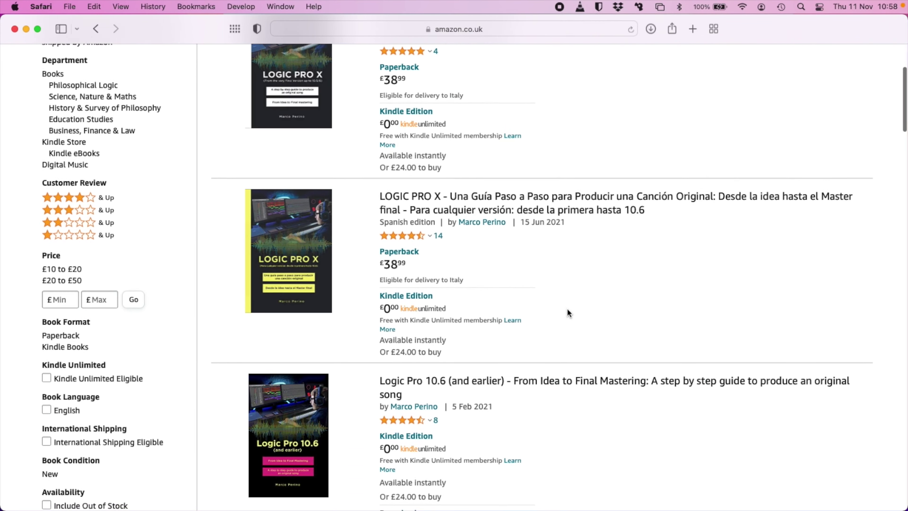
scroll(568, 312, down, 8)
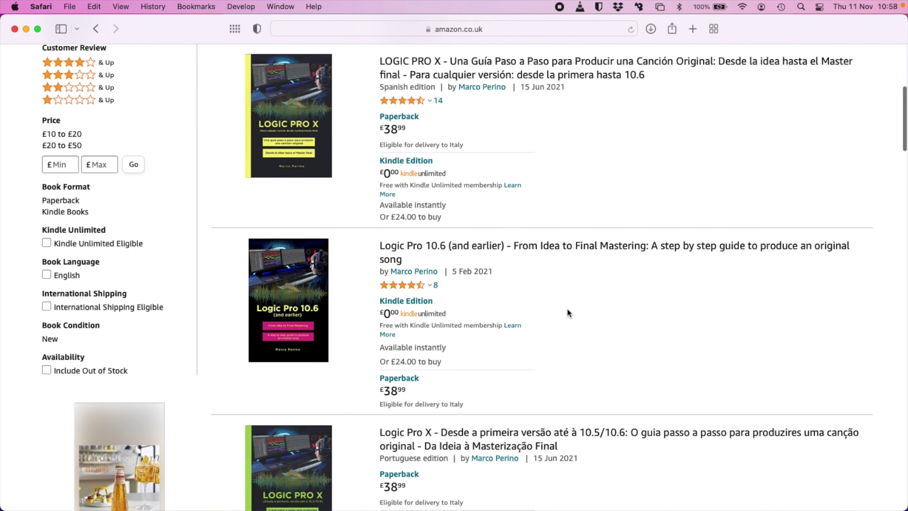
scroll(568, 309, down, 9)
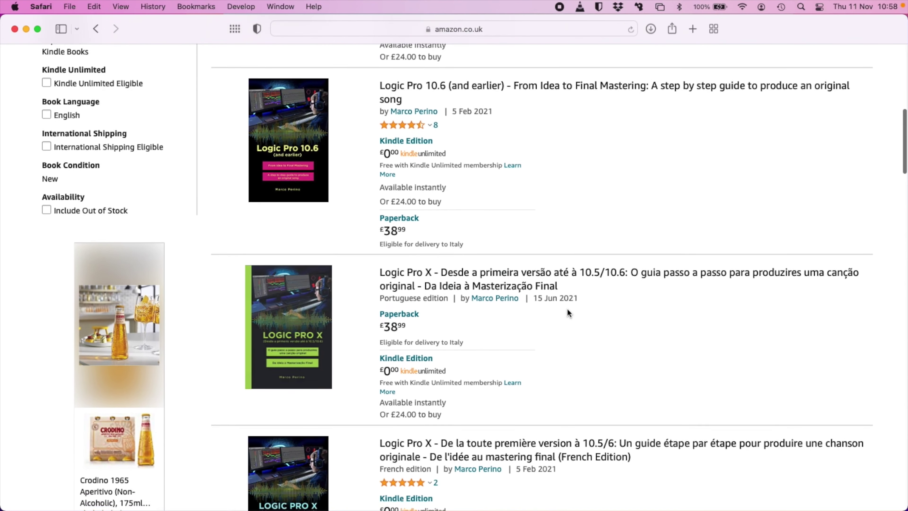
scroll(567, 309, down, 5)
scroll(567, 308, down, 9)
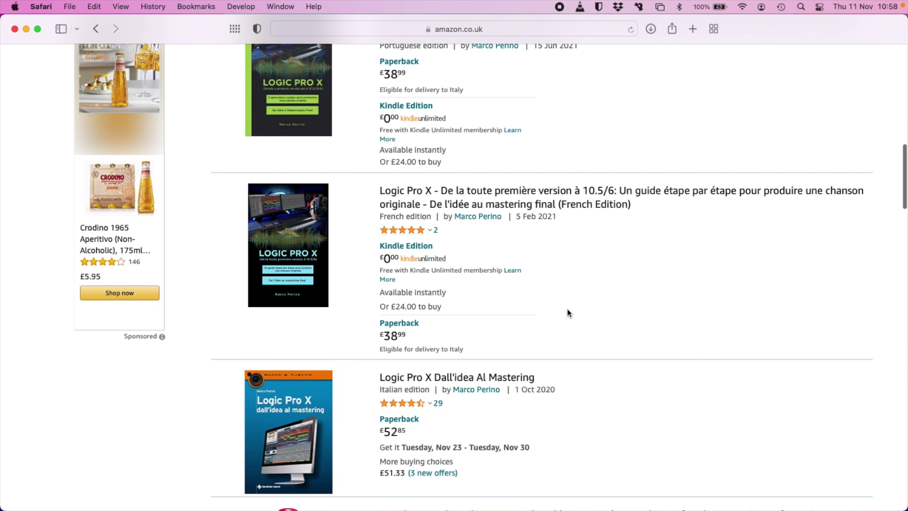